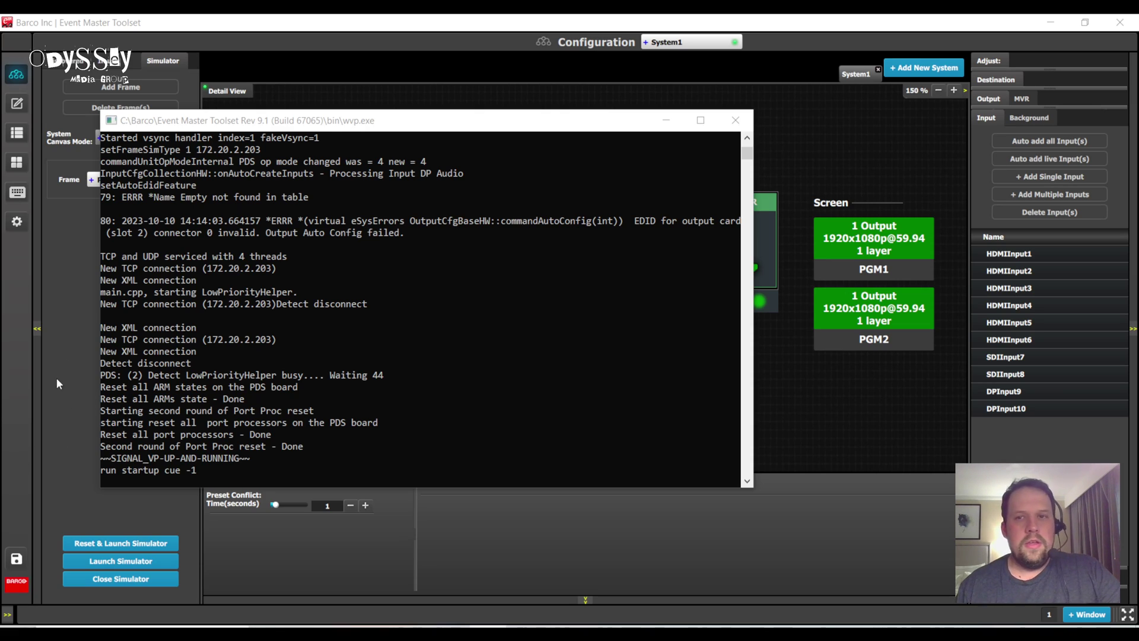
- Close the wvp.exe simulator console and bring up the discovered systems list
left_click(60, 351)
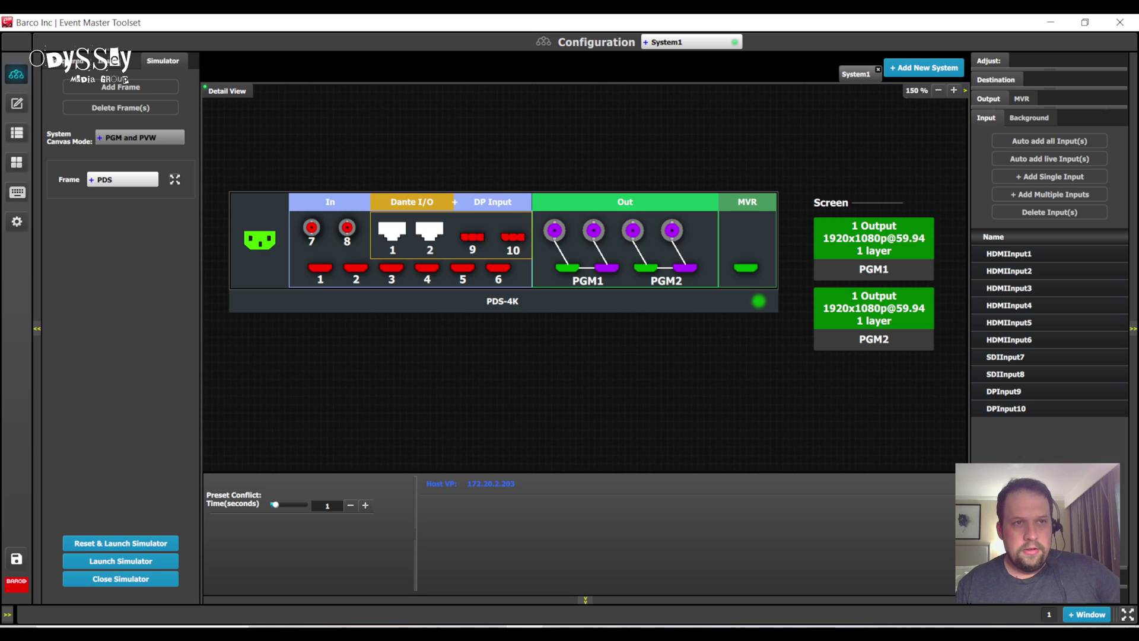
left_click(69, 61)
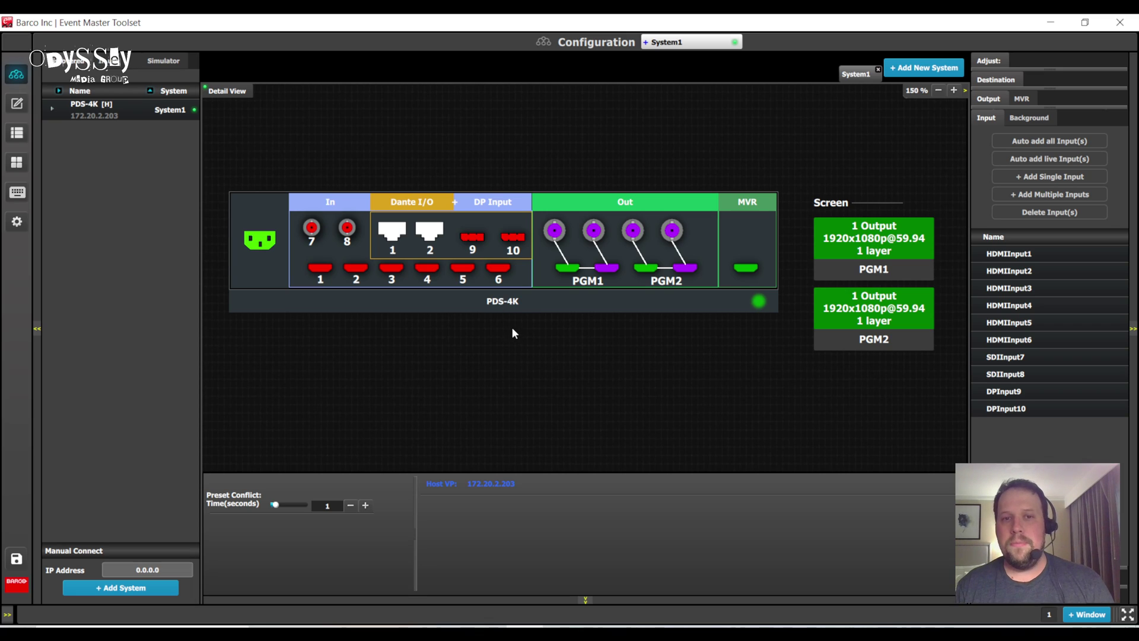
- Select the PDS-4K System1 device for adjustment
left_click(512, 302)
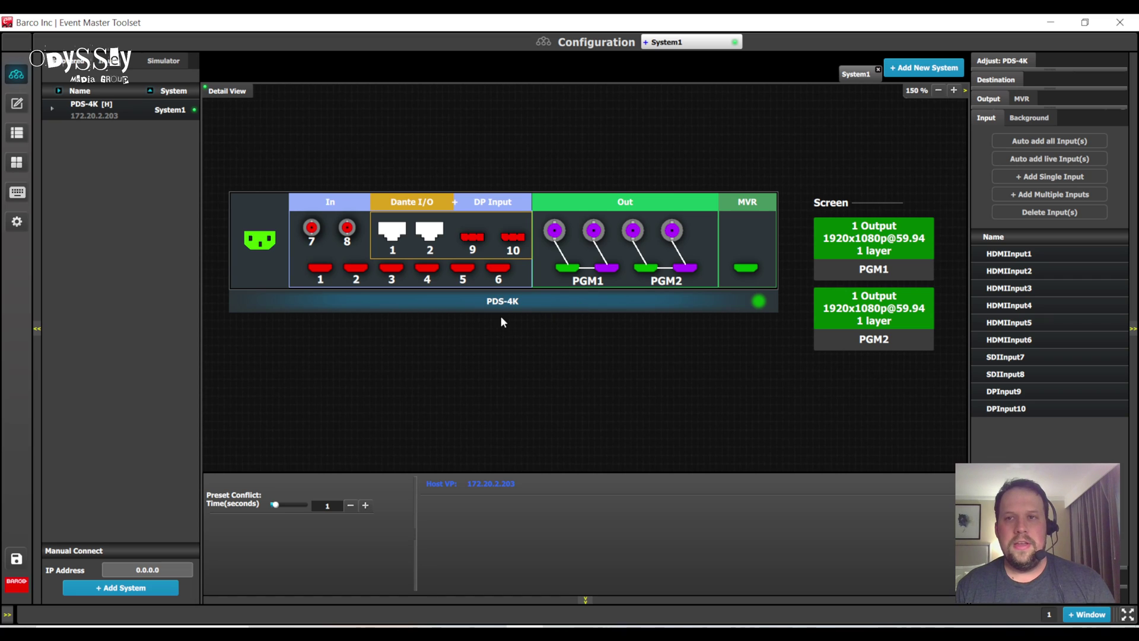
- Review the PDS-4K's system modes, keeping 2x 4K60, and open PGM1's screen settings
left_click(997, 62)
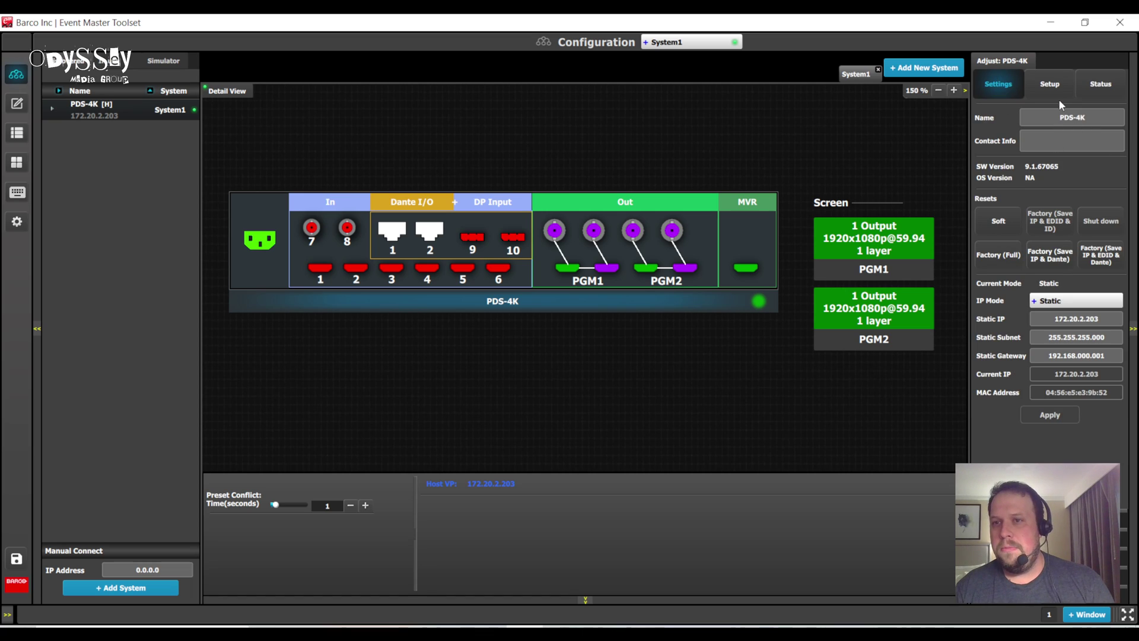
left_click(1050, 85)
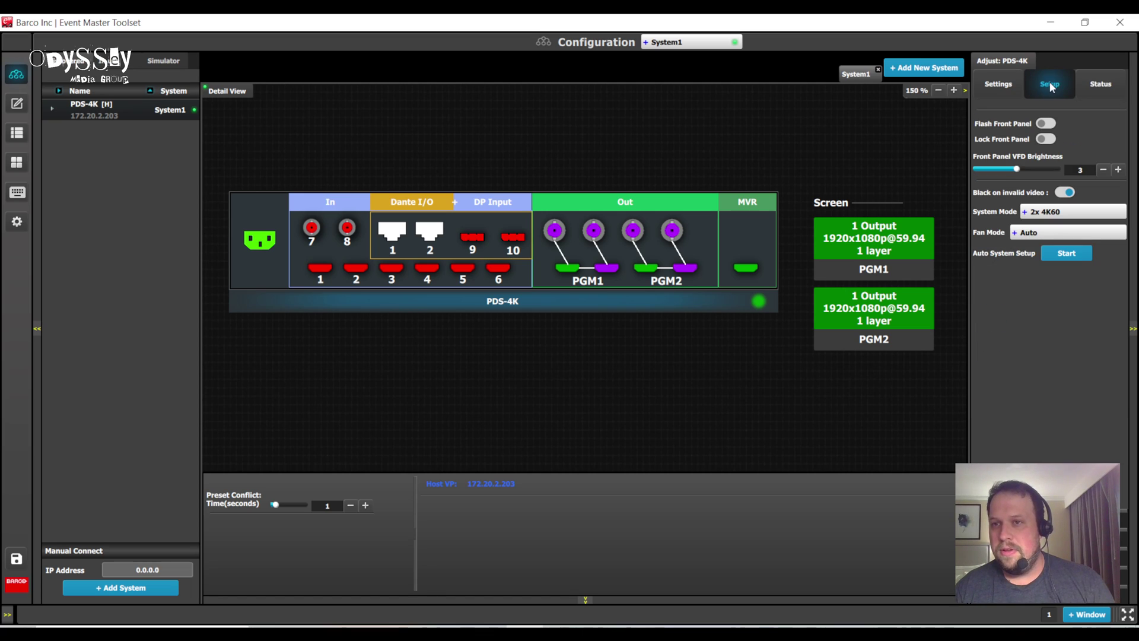
left_click(1072, 213)
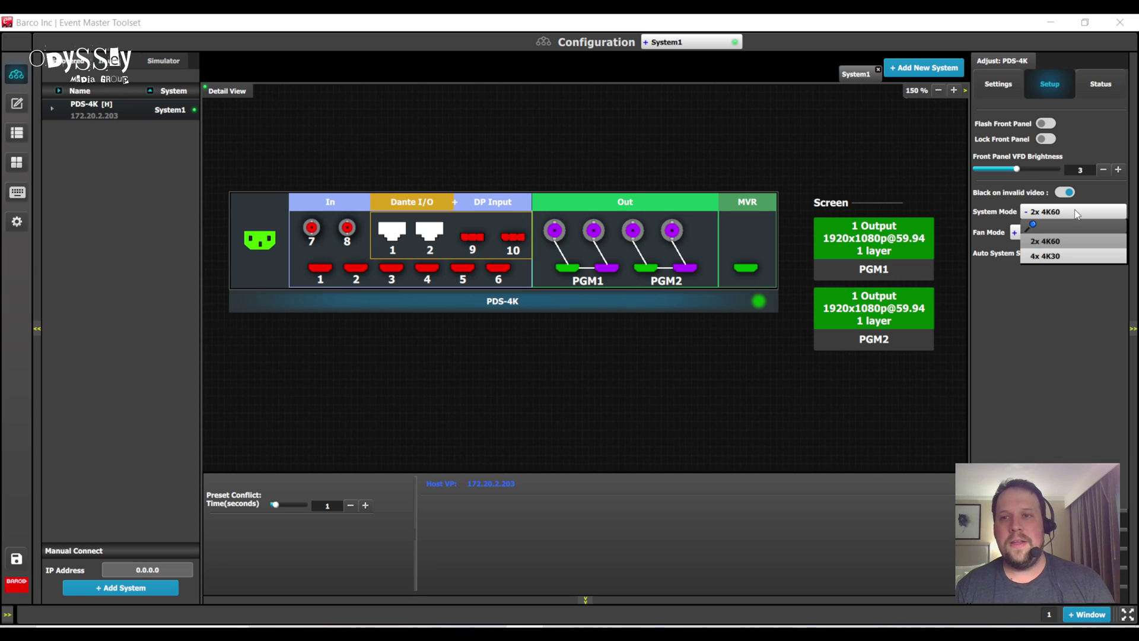
left_click(1061, 413)
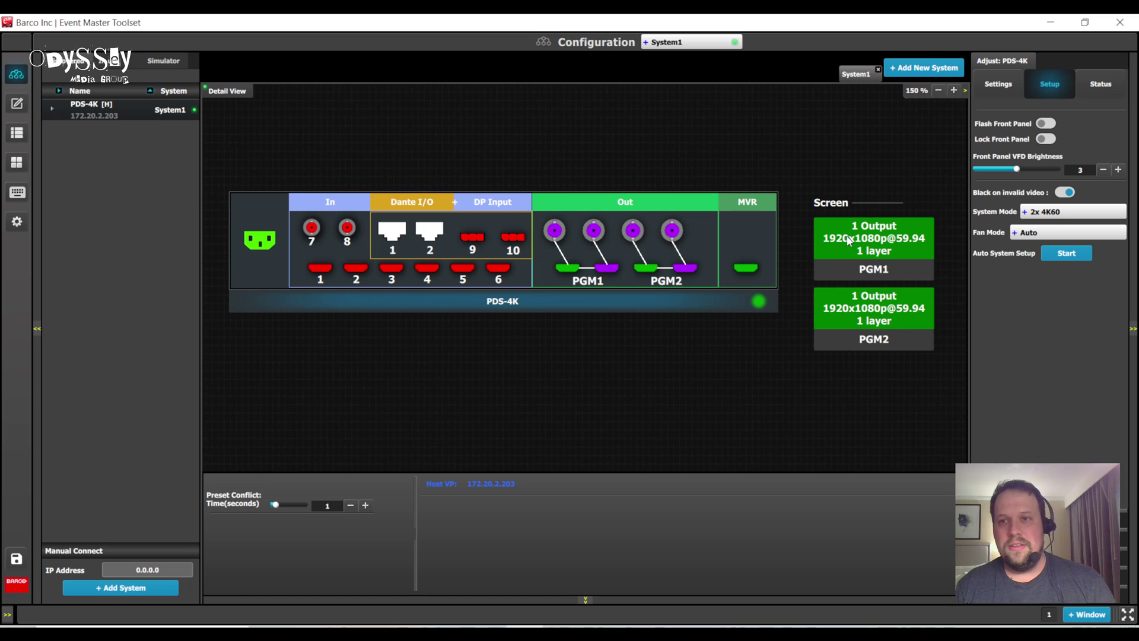
left_click(870, 248)
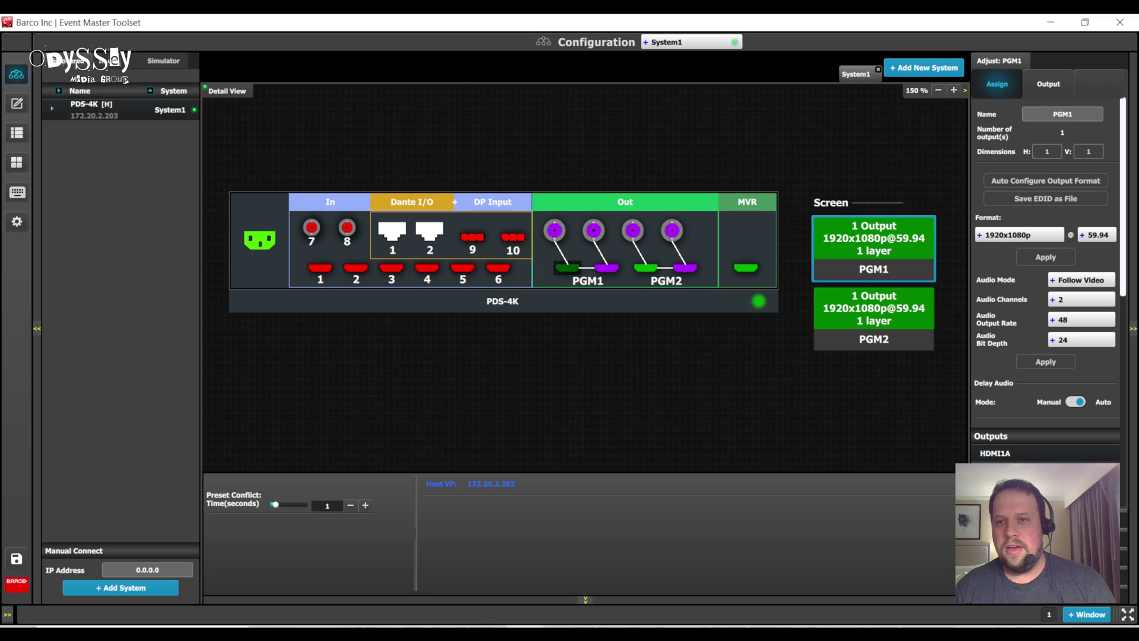
double_click(1029, 228)
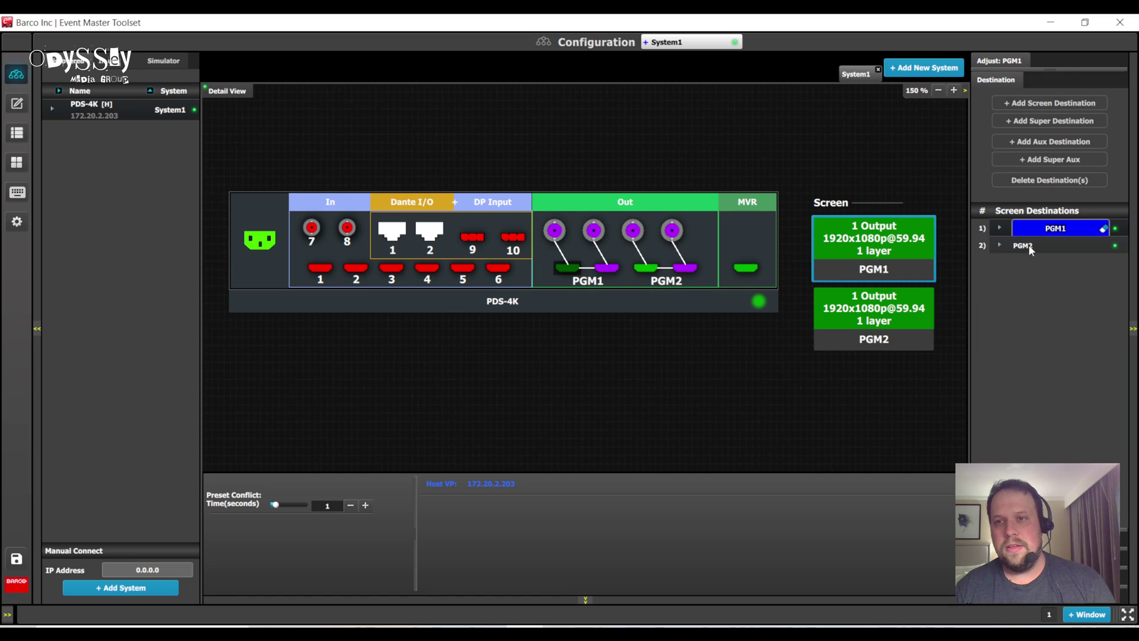
double_click(1028, 244)
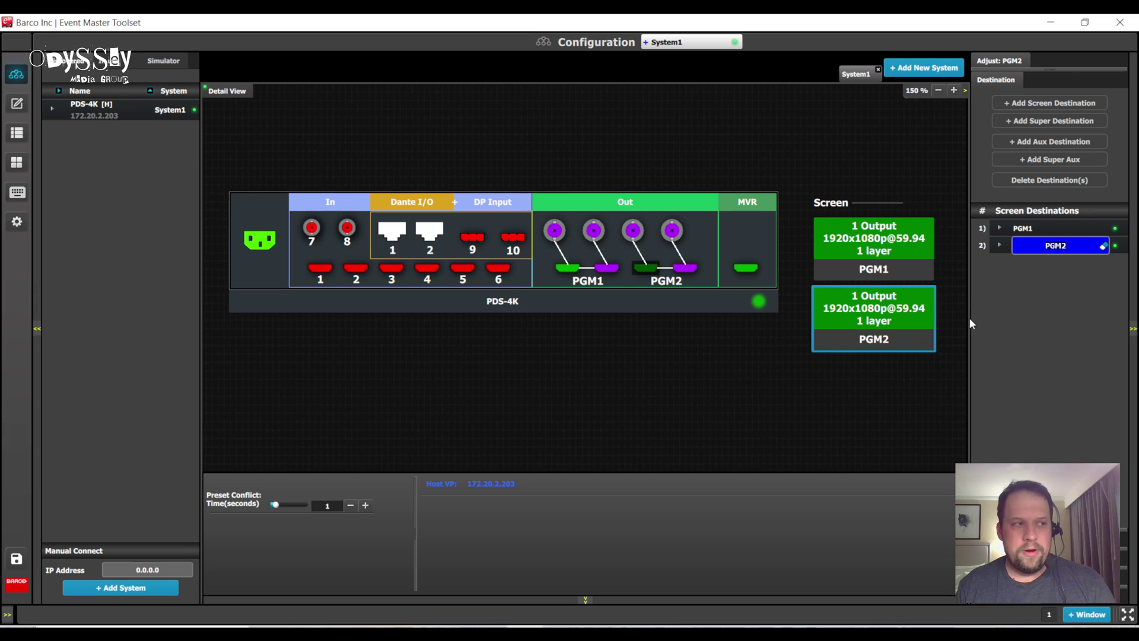
double_click(1022, 229)
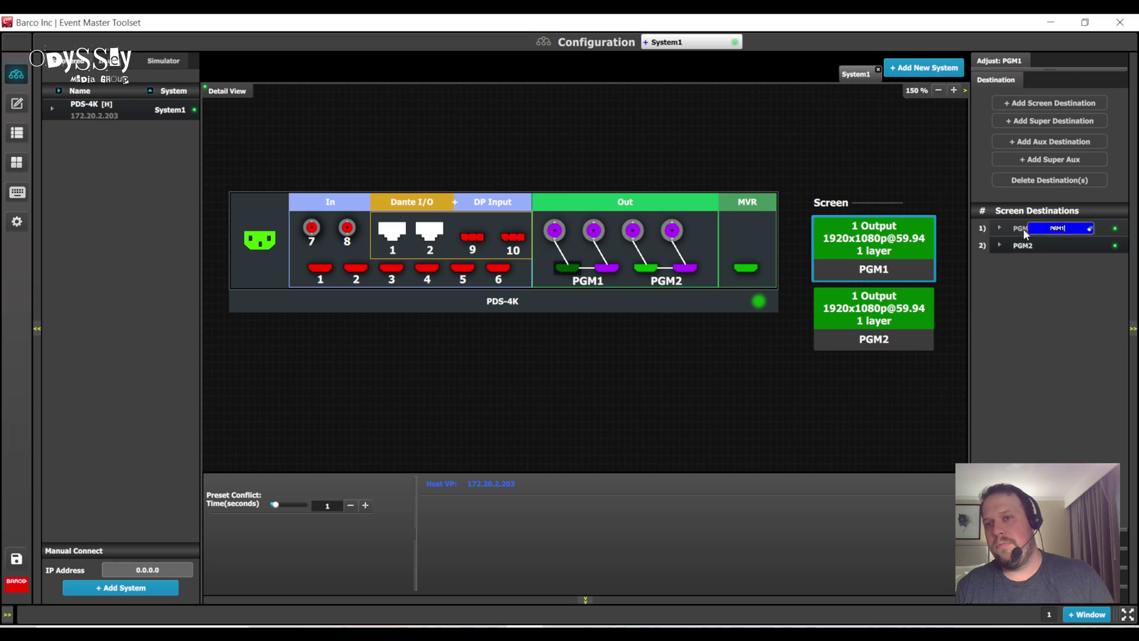
left_click(855, 269)
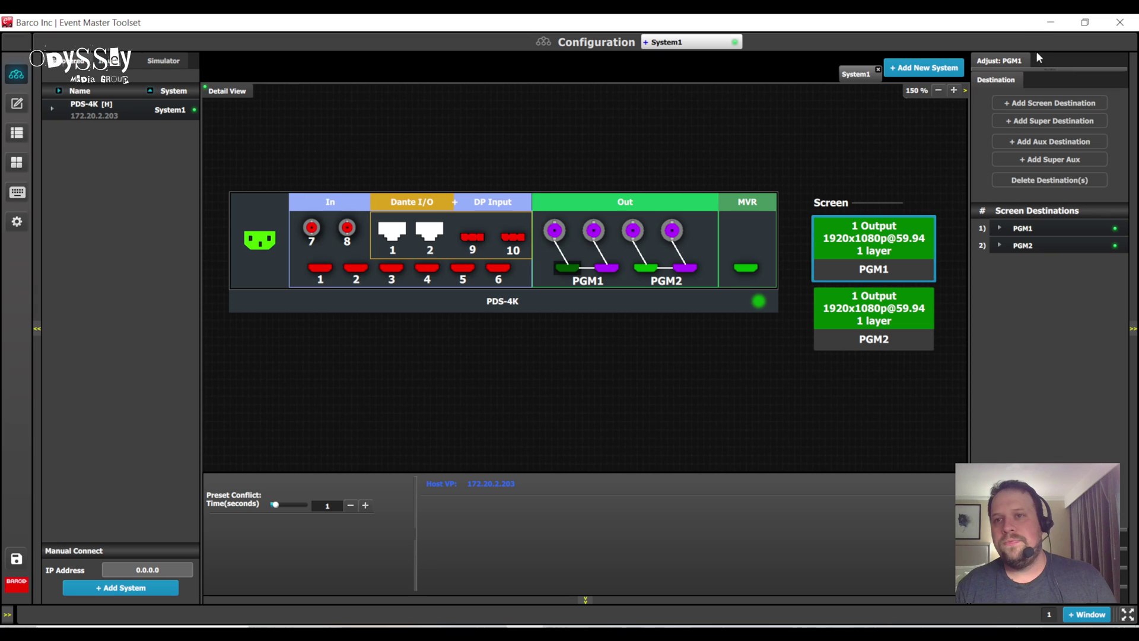
left_click(1005, 62)
left_click(995, 237)
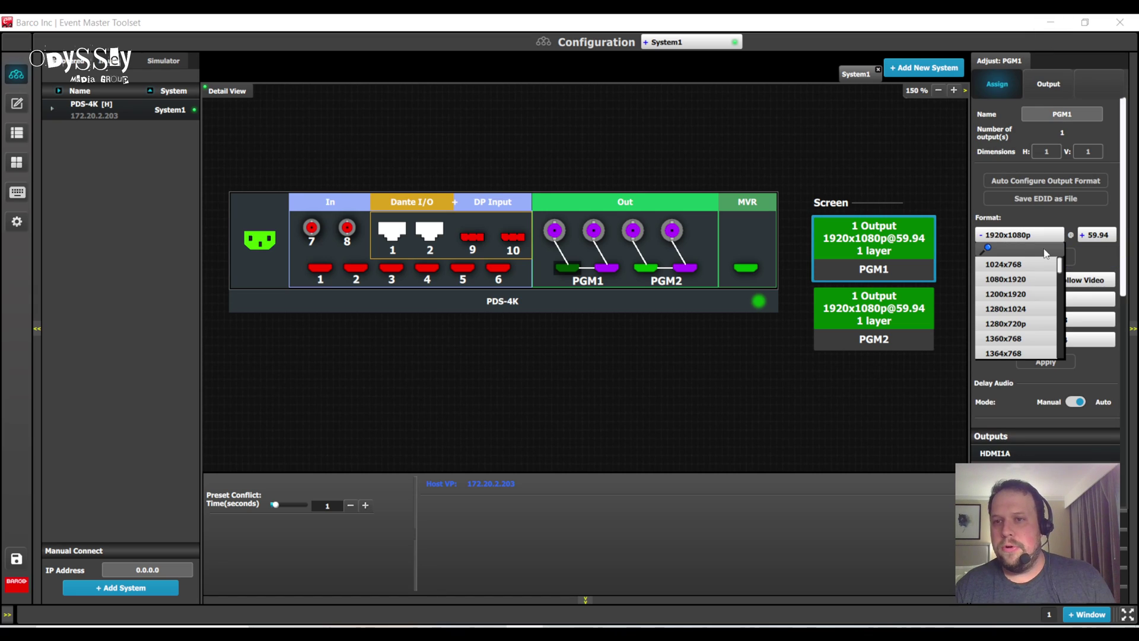
left_click_drag(1061, 270, 1065, 350)
scroll(1012, 354, "down", 1)
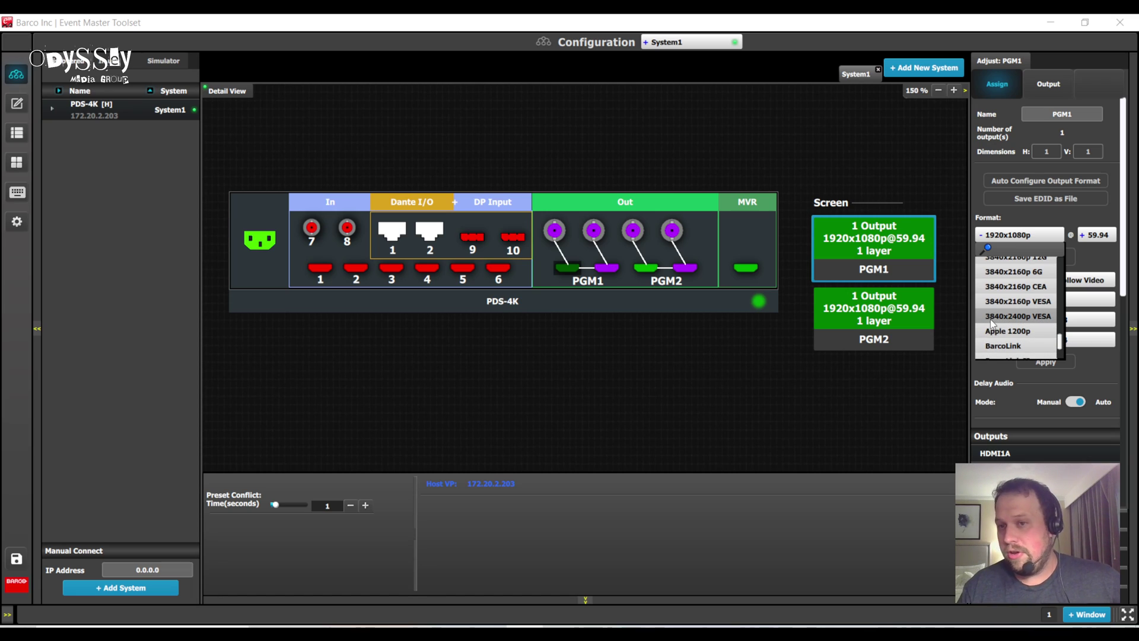
scroll(993, 325, "down", 2)
scroll(999, 330, "up", 3)
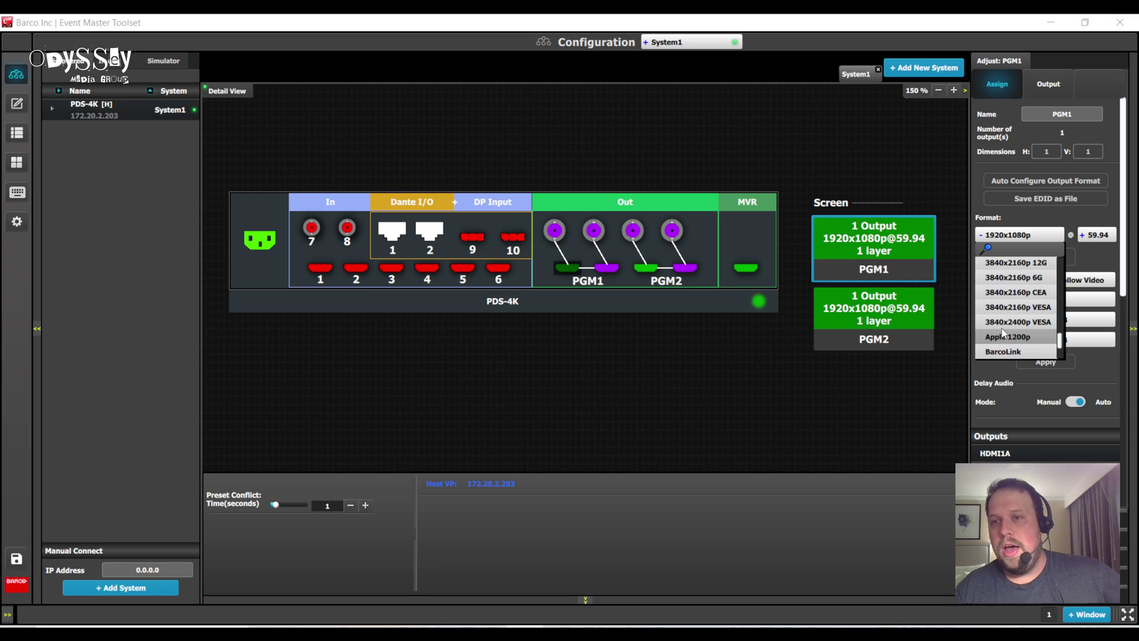
scroll(1020, 326, "up", 3)
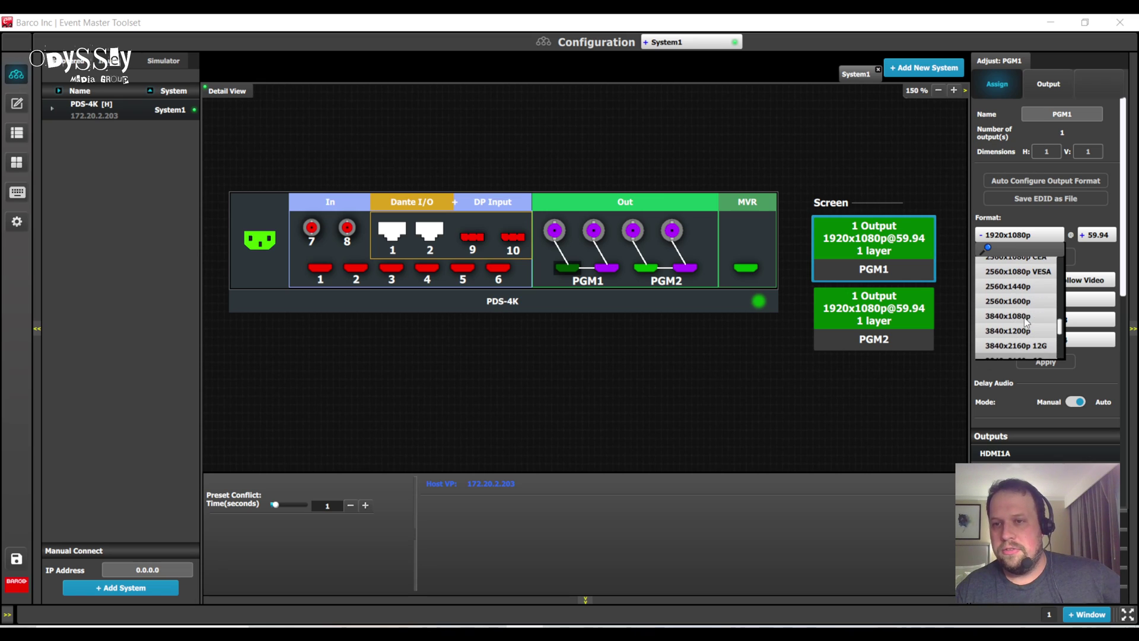
scroll(1026, 322, "up", 4)
left_click(703, 382)
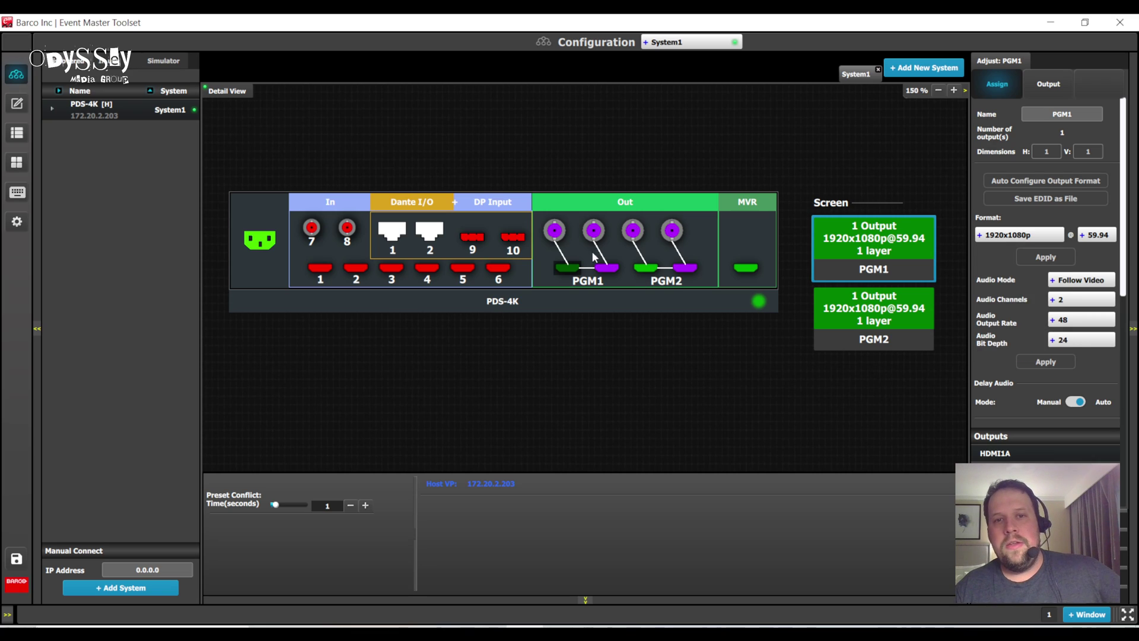
left_click(555, 231)
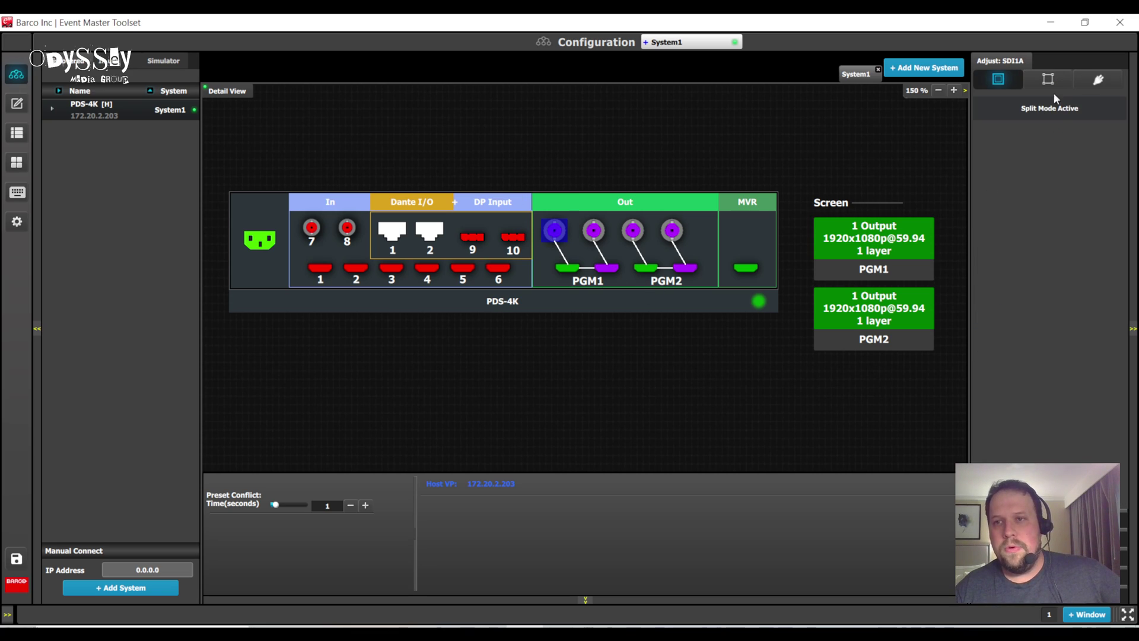
left_click(559, 275)
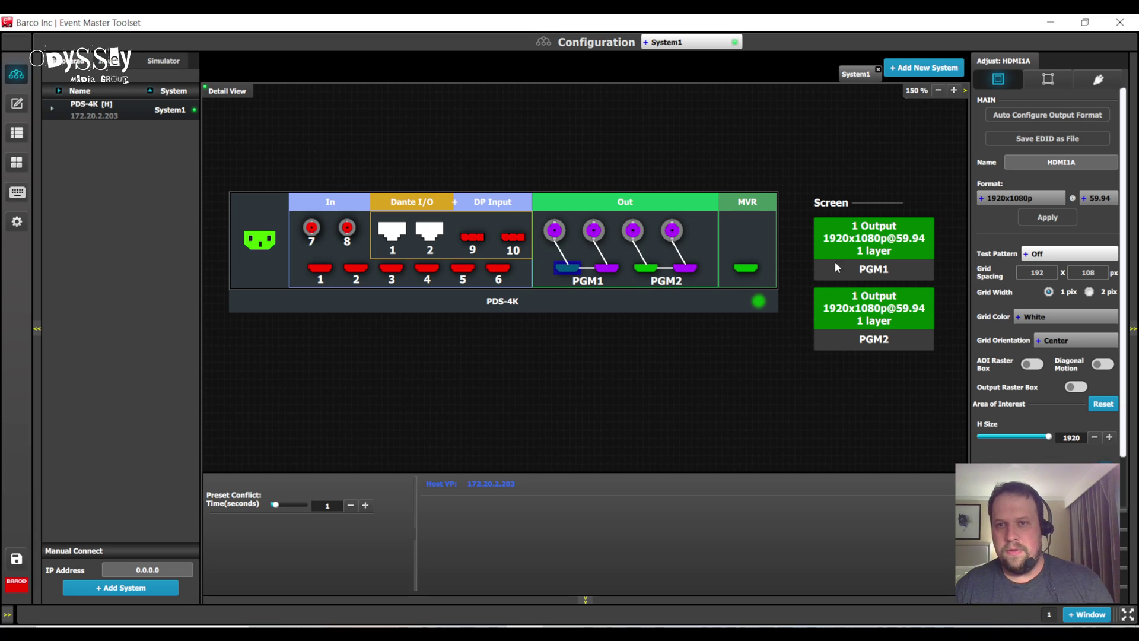
left_click(869, 238)
left_click(1014, 236)
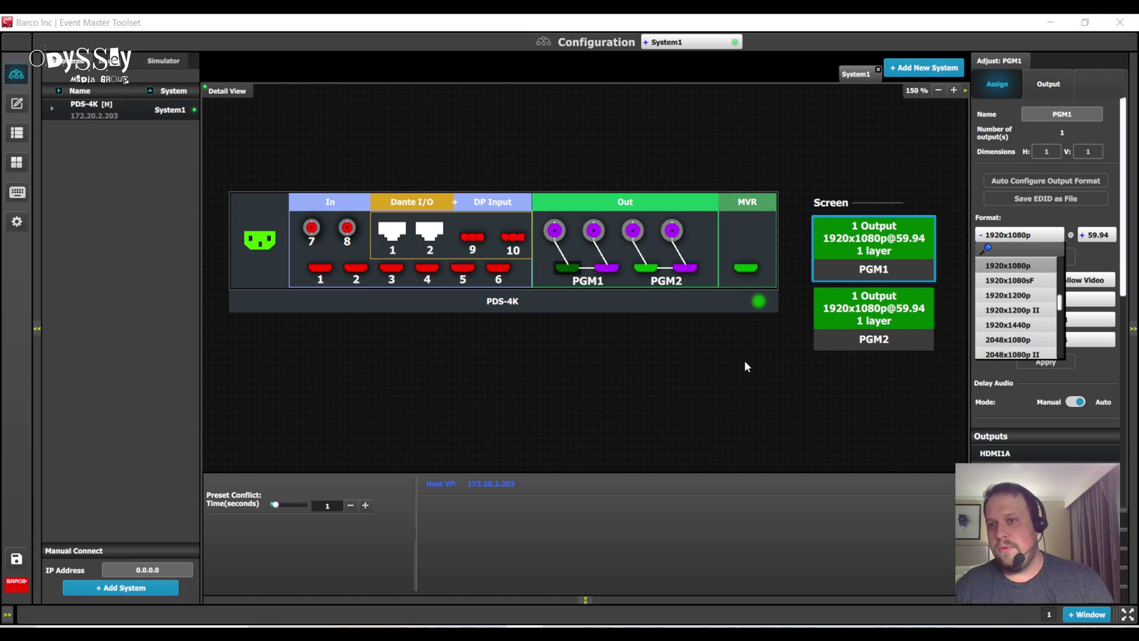
left_click(654, 395)
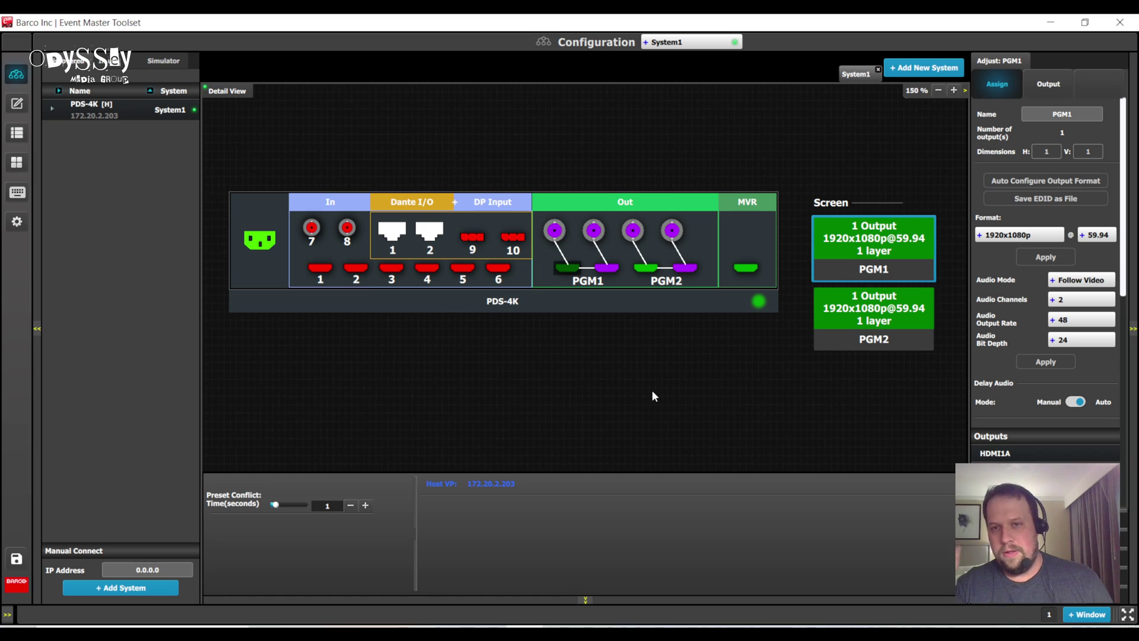
left_click(746, 268)
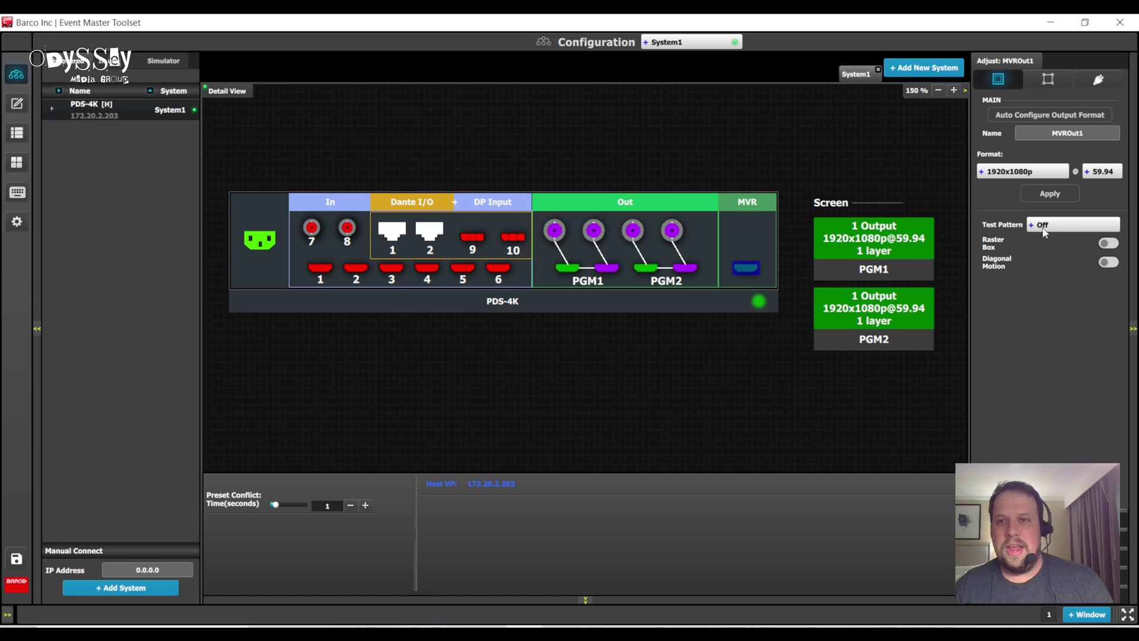
- Check MVROut1's format choices, leaving it at 1920x1080p
left_click(1005, 174)
scroll(1038, 238, "down", 4)
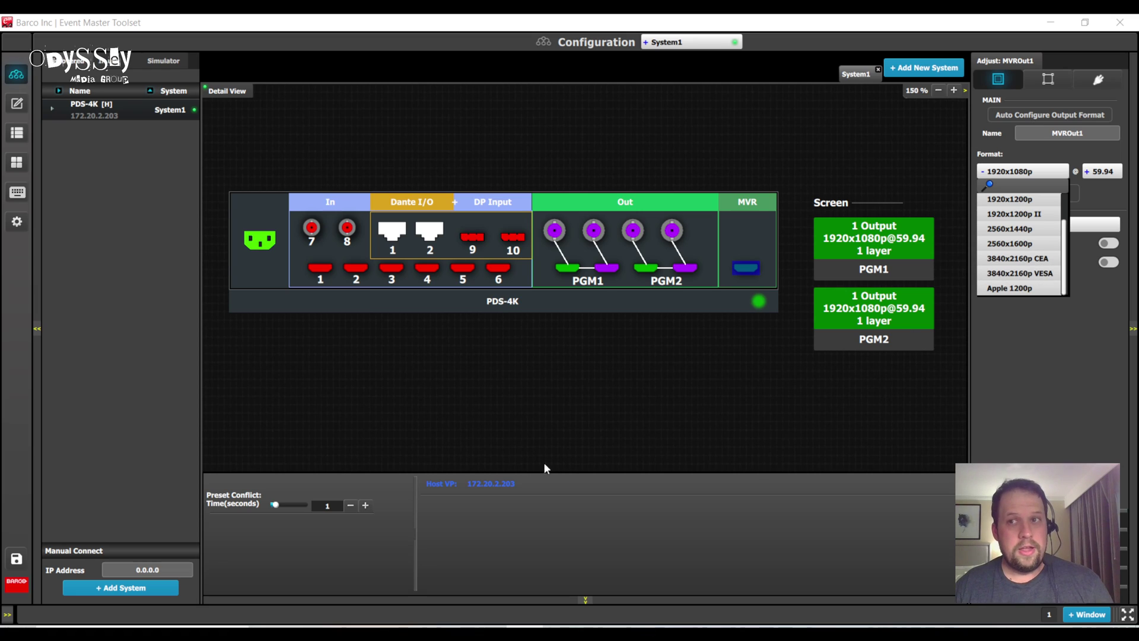
left_click(427, 395)
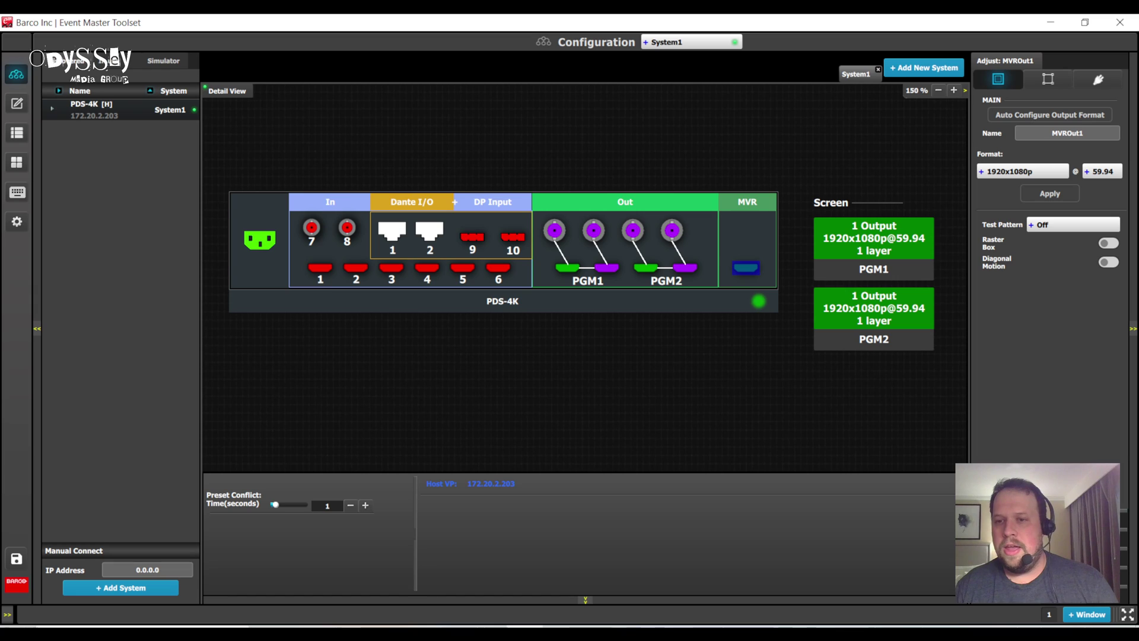
- Show the input list and open HDMIInput1, leaving its name unchanged
left_click(1047, 451)
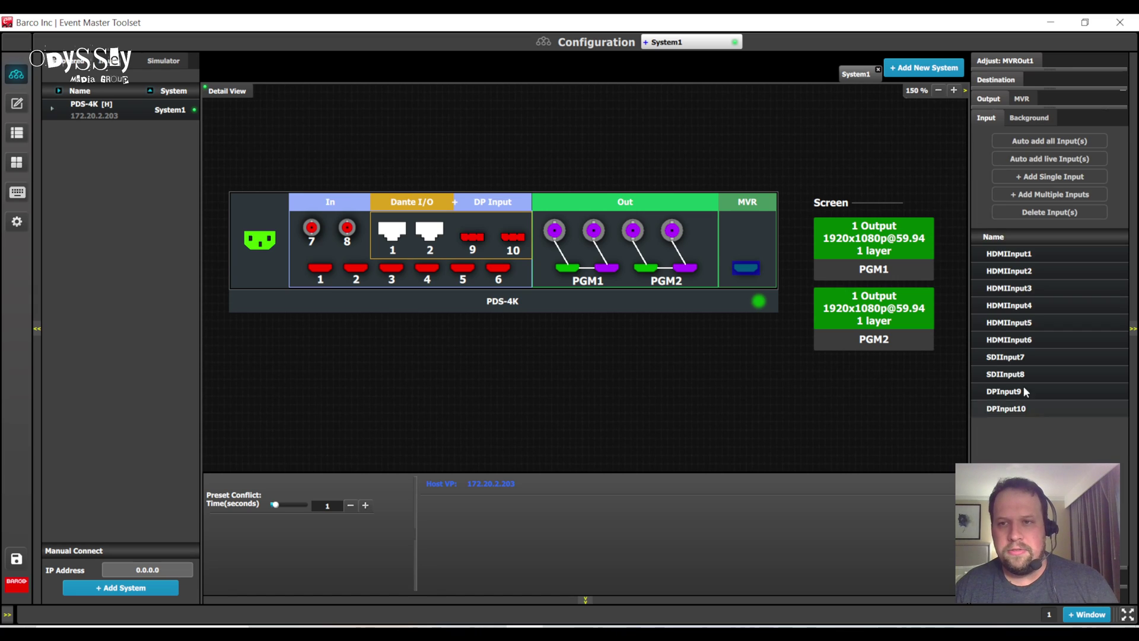
double_click(997, 256)
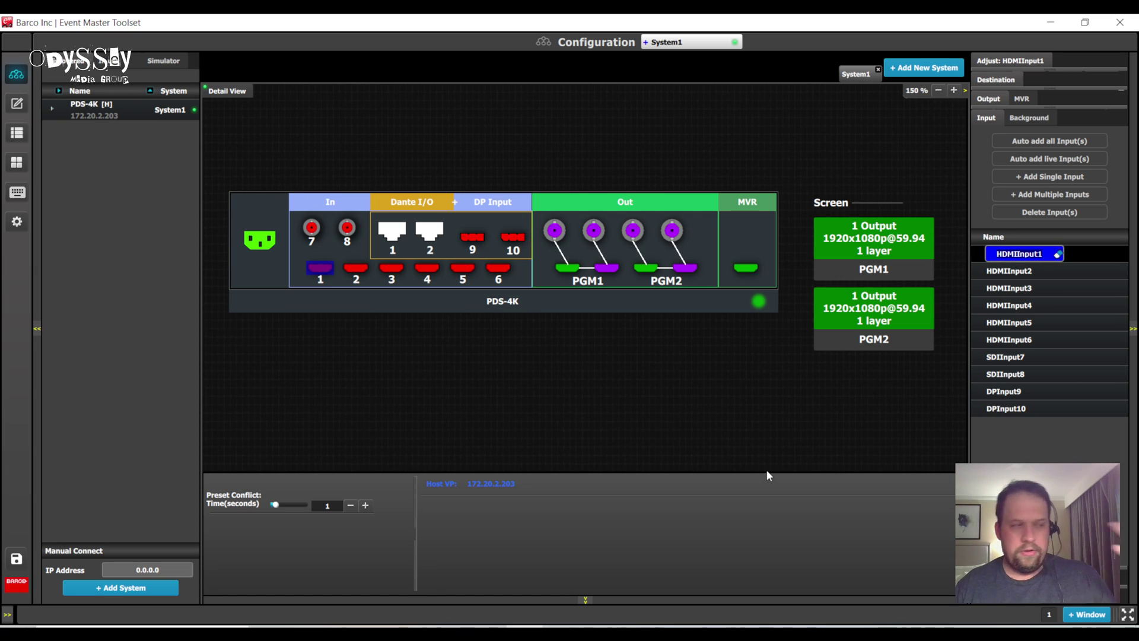
left_click(741, 393)
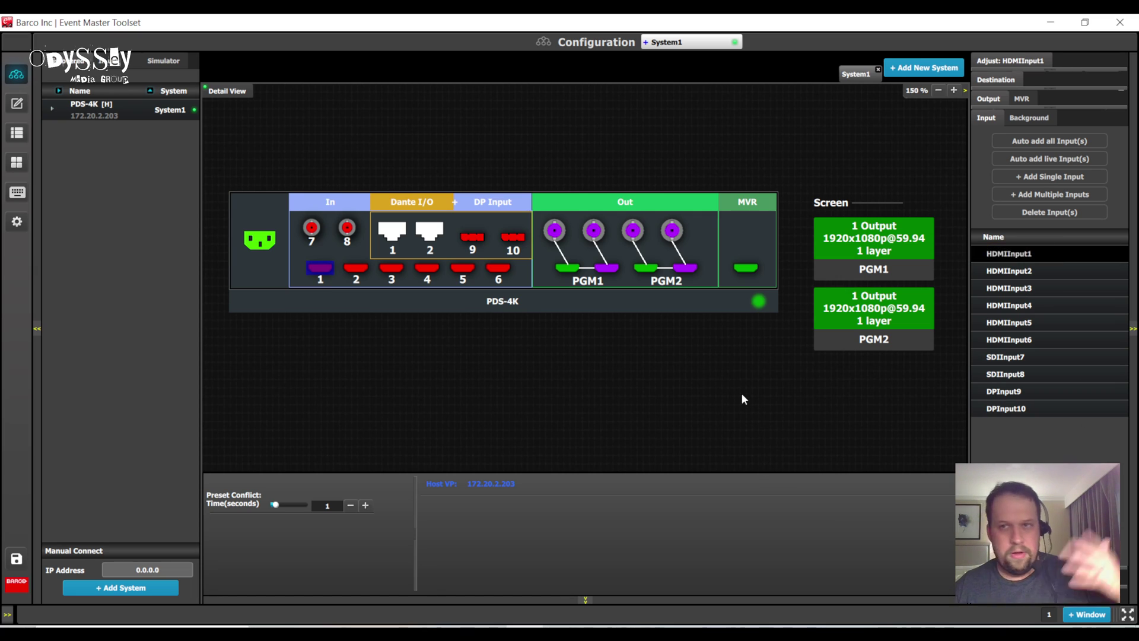
- Switch to the programming workspace with PGM1 and PGM2 panes at 50% scale
left_click(16, 104)
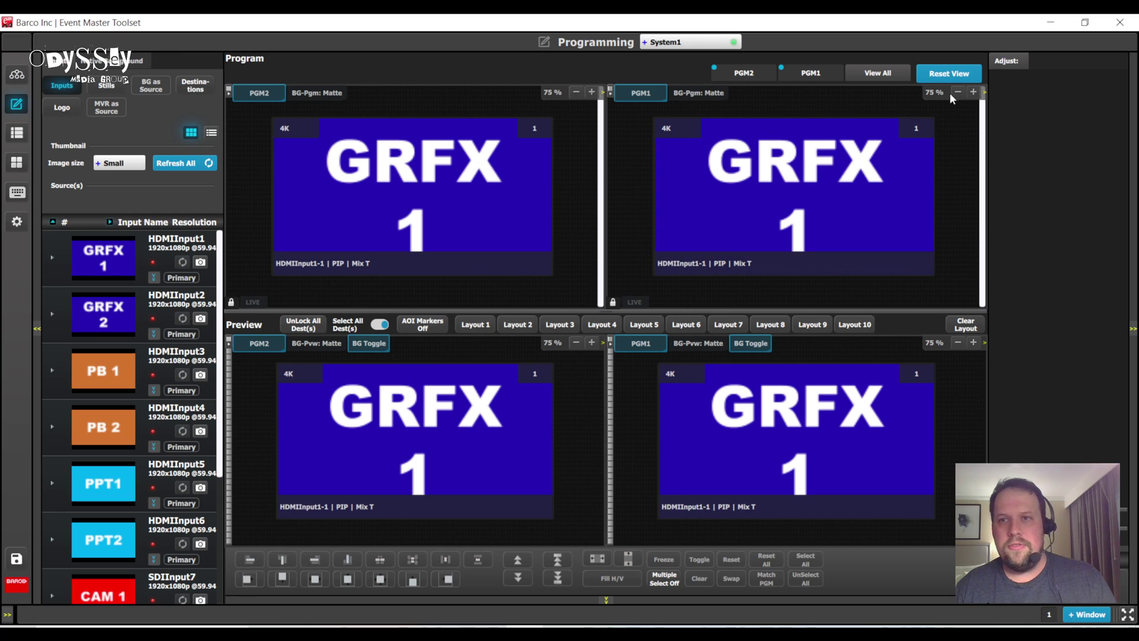
left_click(956, 344)
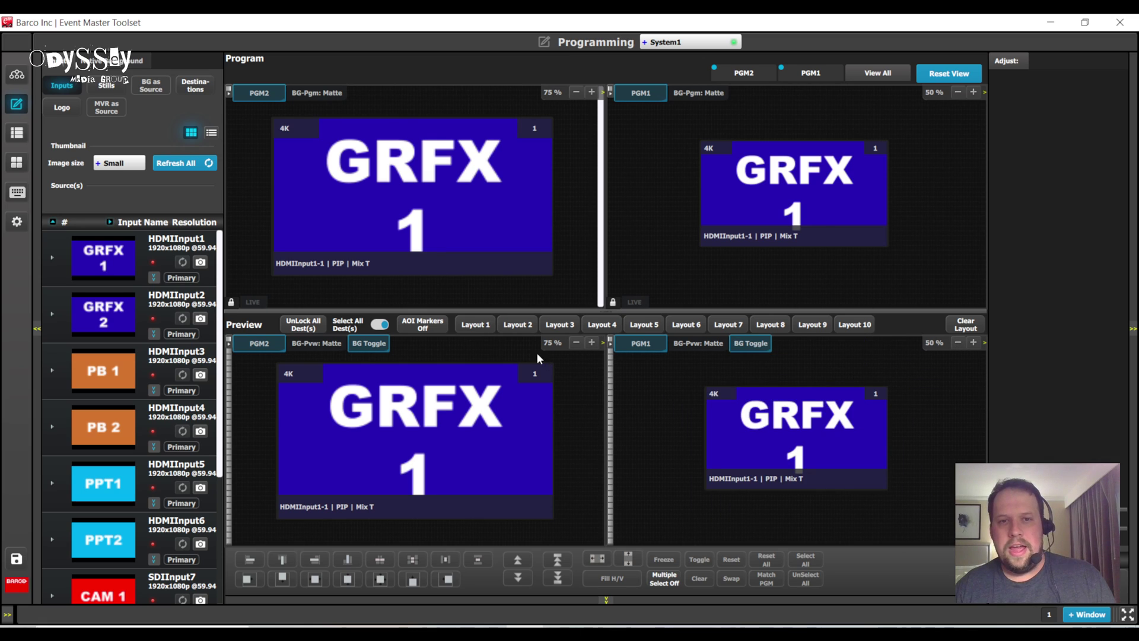
left_click(574, 342)
left_click(575, 92)
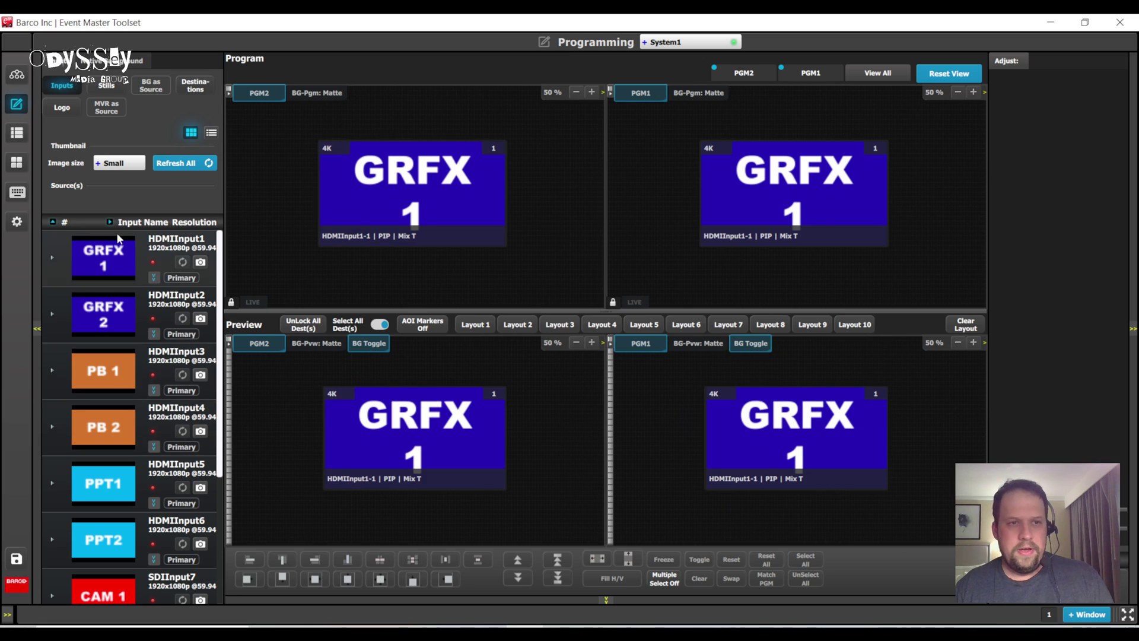
scroll(153, 451, "down", 2)
scroll(151, 450, "up", 2)
scroll(148, 436, "down", 4)
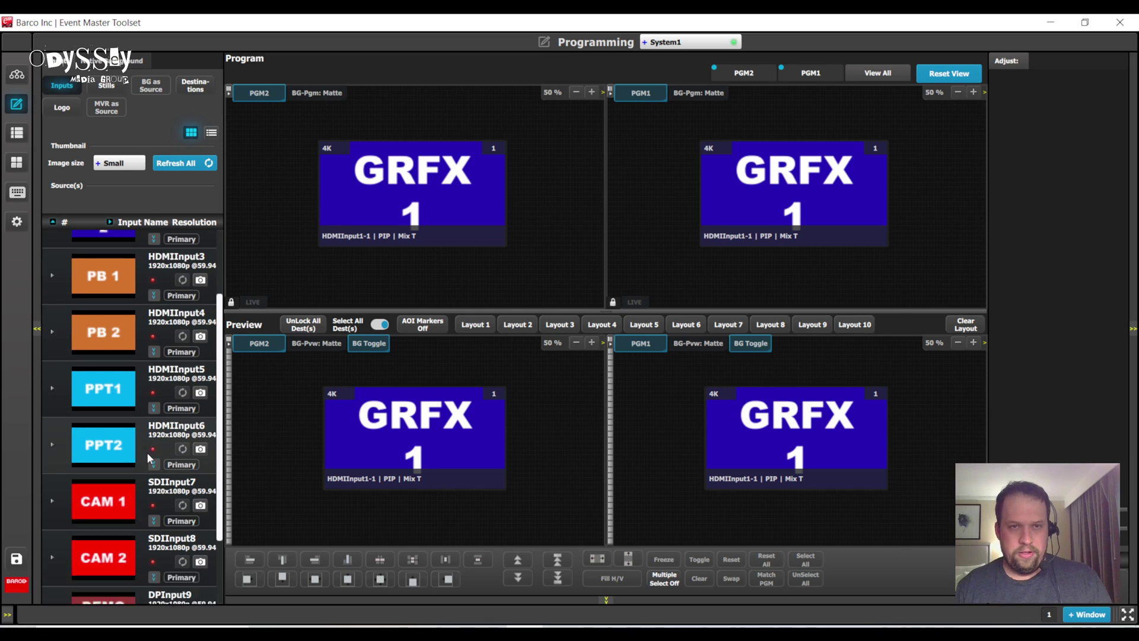
scroll(147, 452, "up", 4)
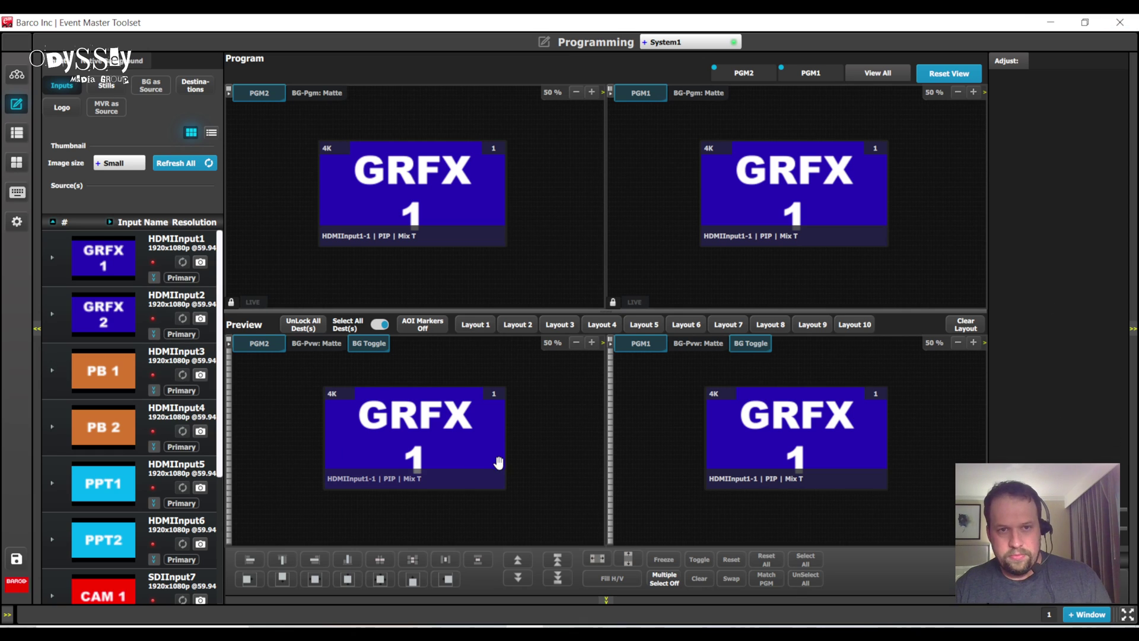
- Load PB 1 on both preview layers and take it live on both destinations
left_click(449, 450)
left_click(860, 453)
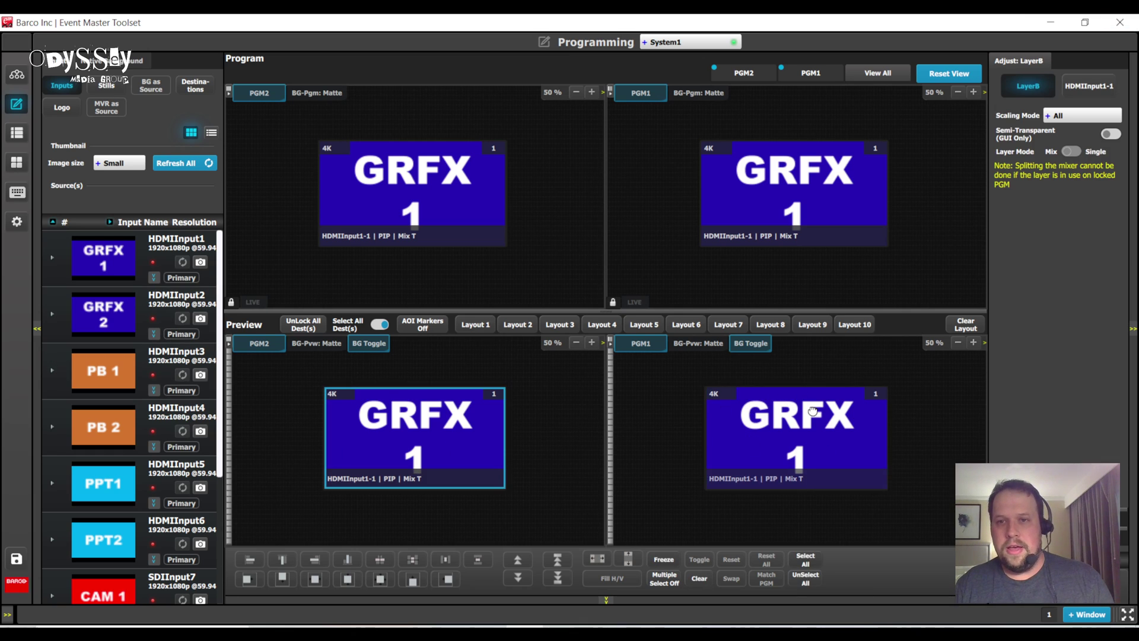
left_click(416, 183)
left_click(835, 173)
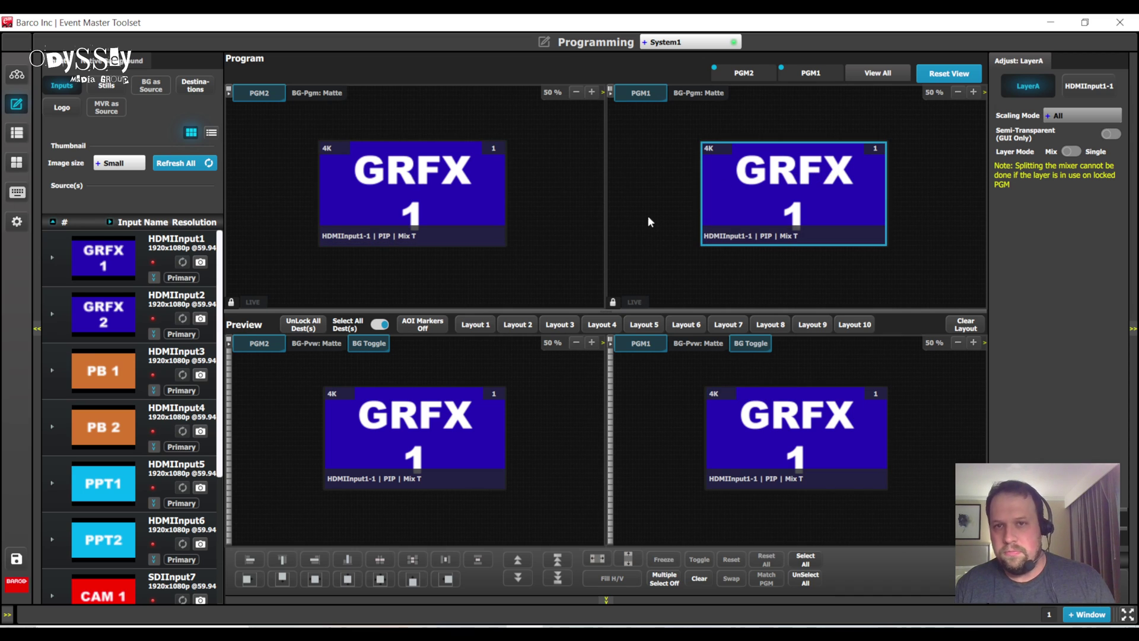
left_click_drag(105, 359, 261, 386)
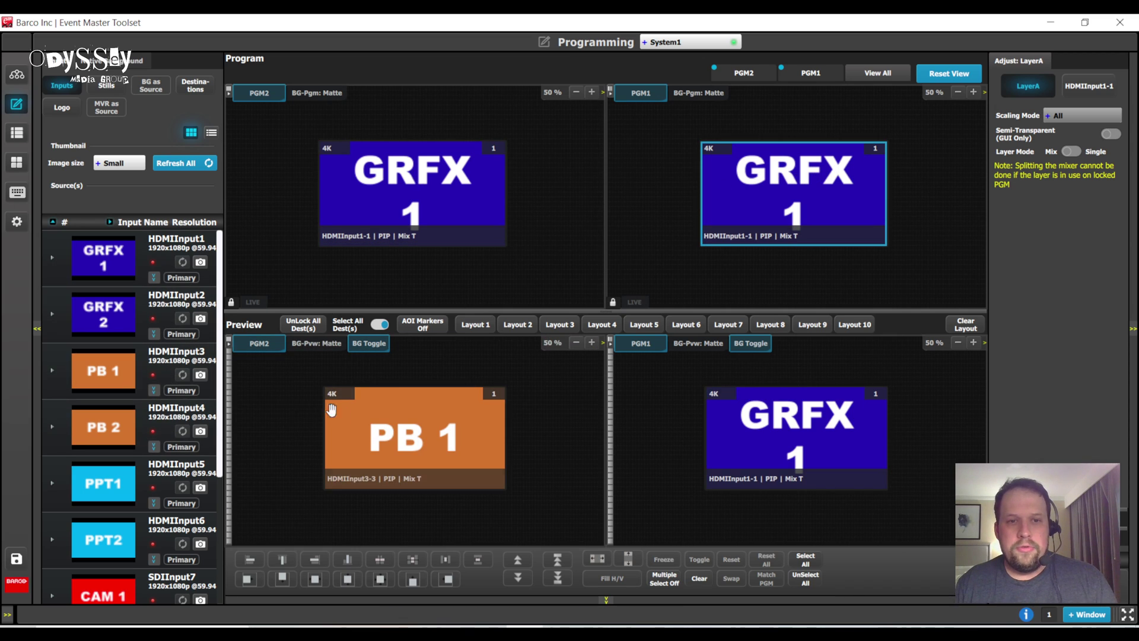
left_click_drag(159, 368, 836, 456)
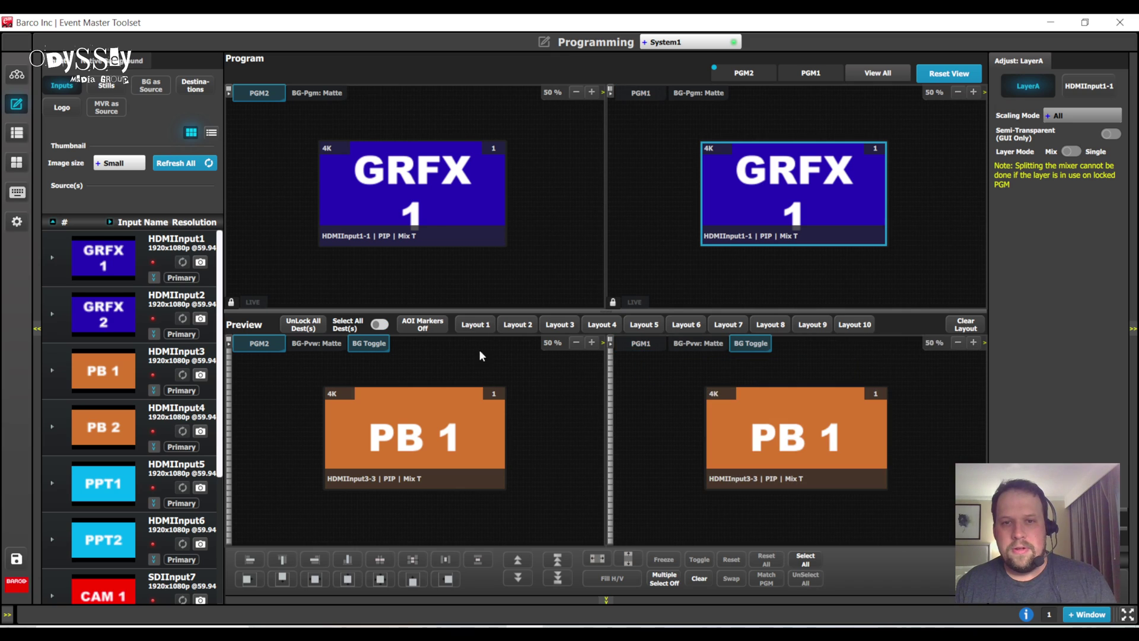
left_click(641, 342)
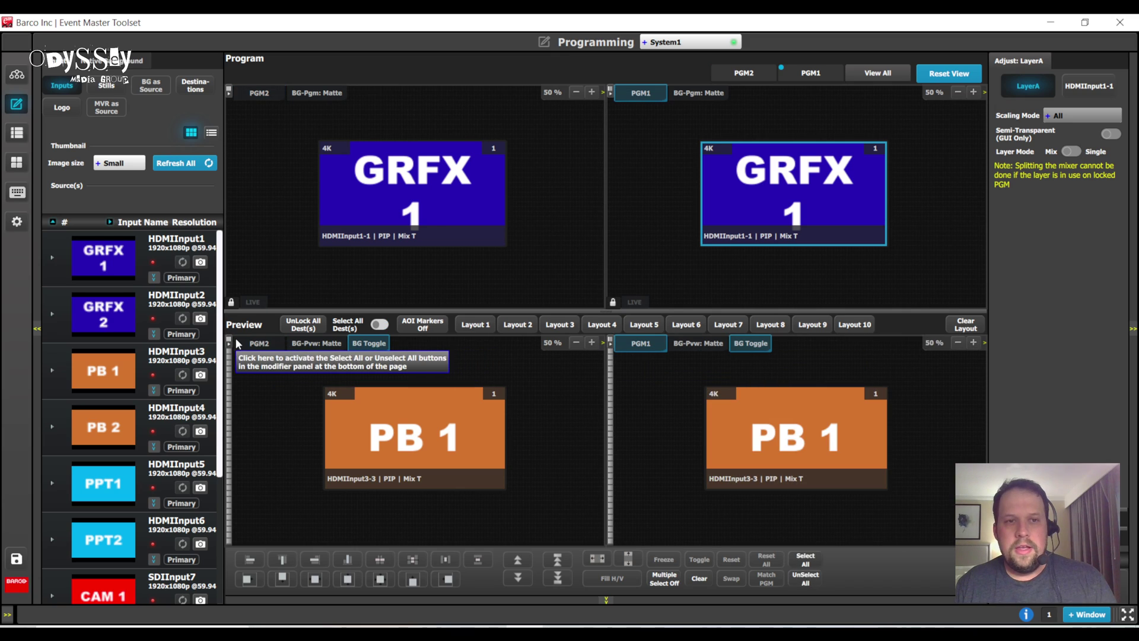
key("Return")
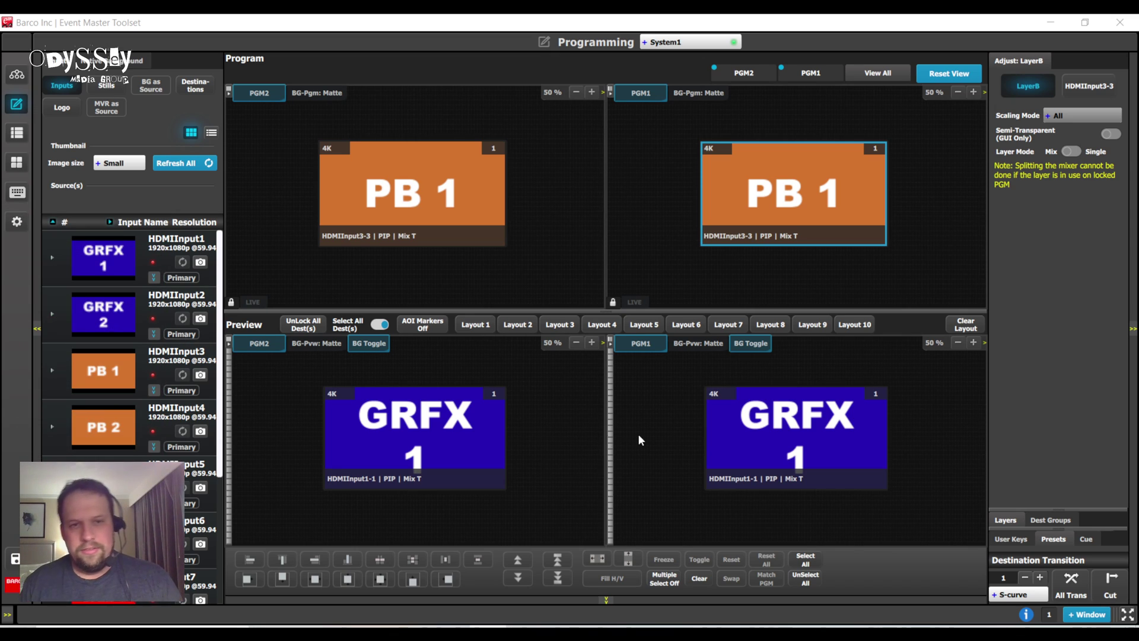
- Load CAM 1 into the previews and transition it onto both programs
scroll(185, 373, "down", 2)
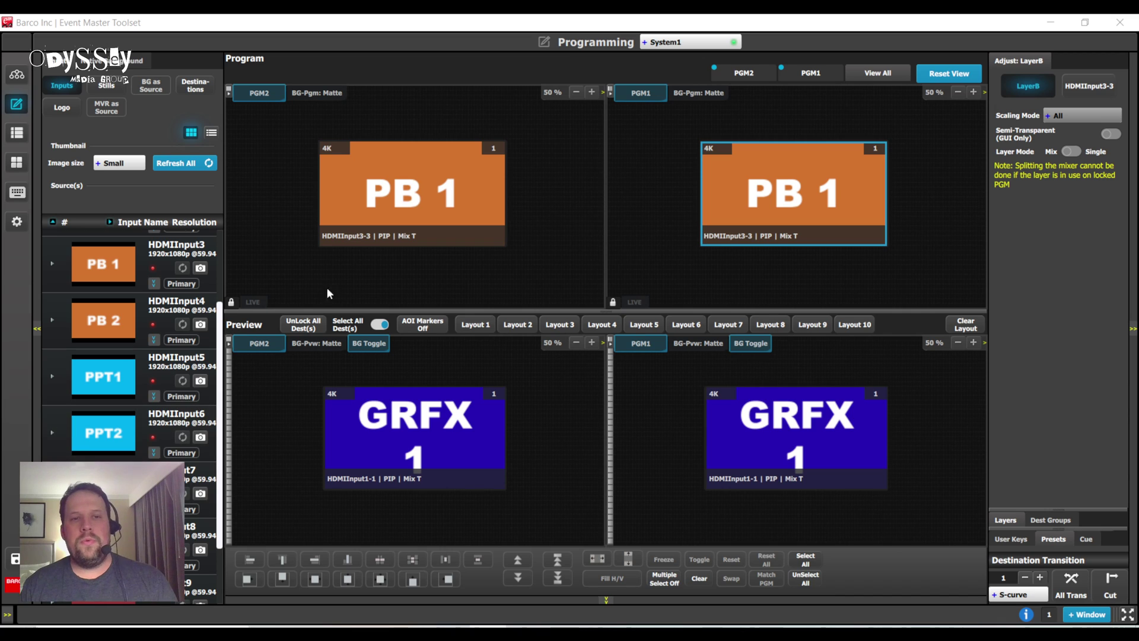
left_click_drag(178, 487, 579, 416)
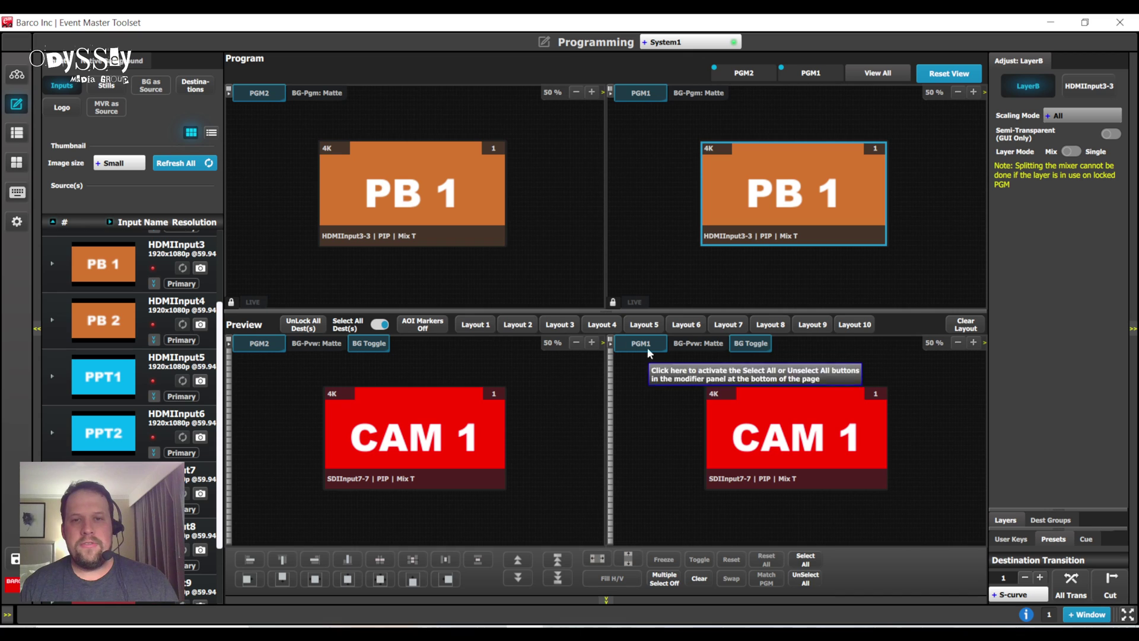
left_click(1071, 582)
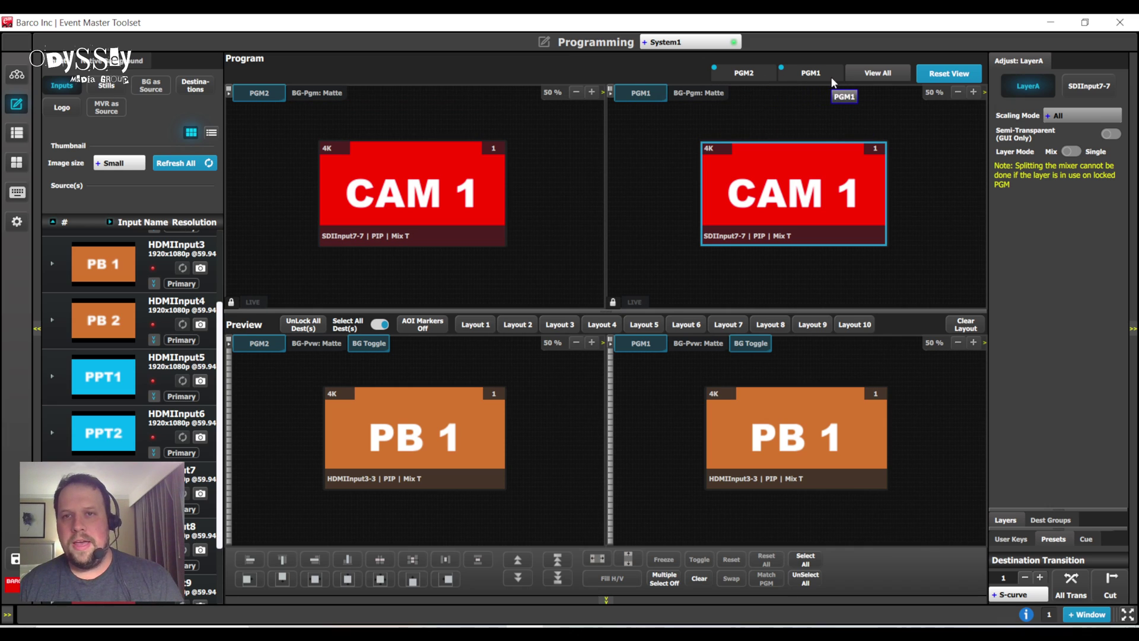
- Put PGM1 ahead of PGM2, then take DEMO 1 live on PGM1 only
left_click_drag(830, 77, 753, 77)
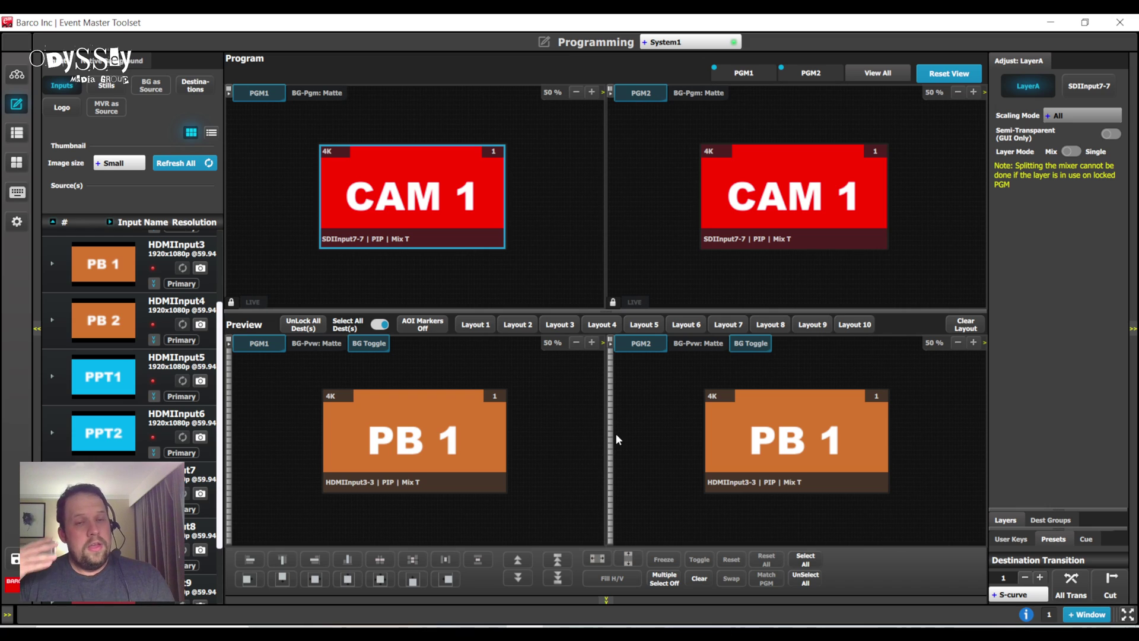
left_click(641, 348)
scroll(129, 416, "down", 3)
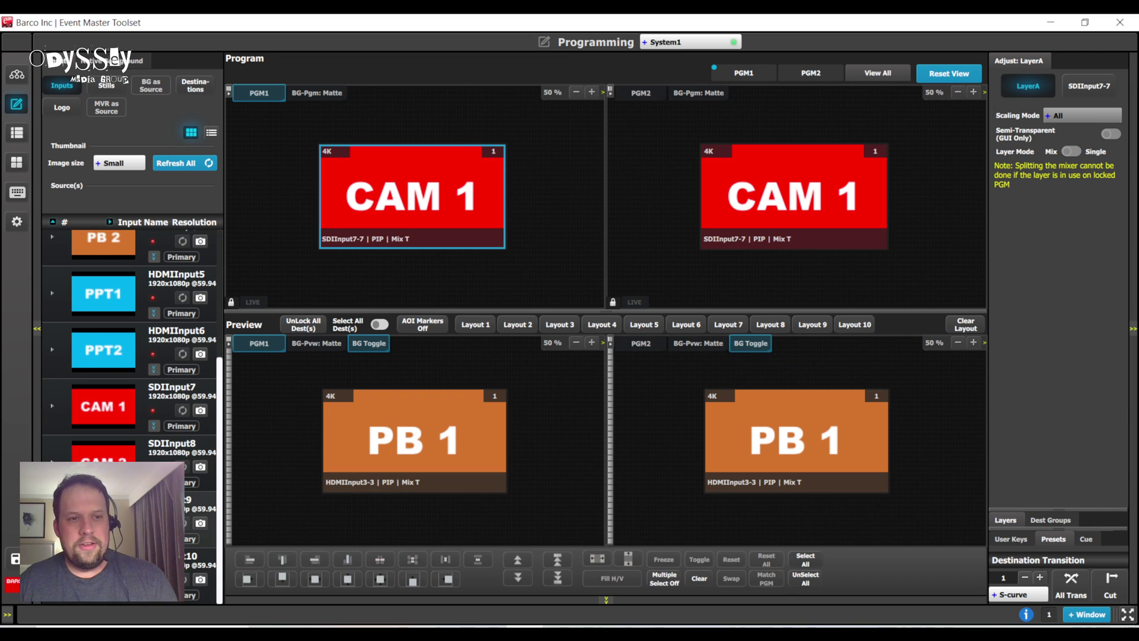
left_click(199, 516)
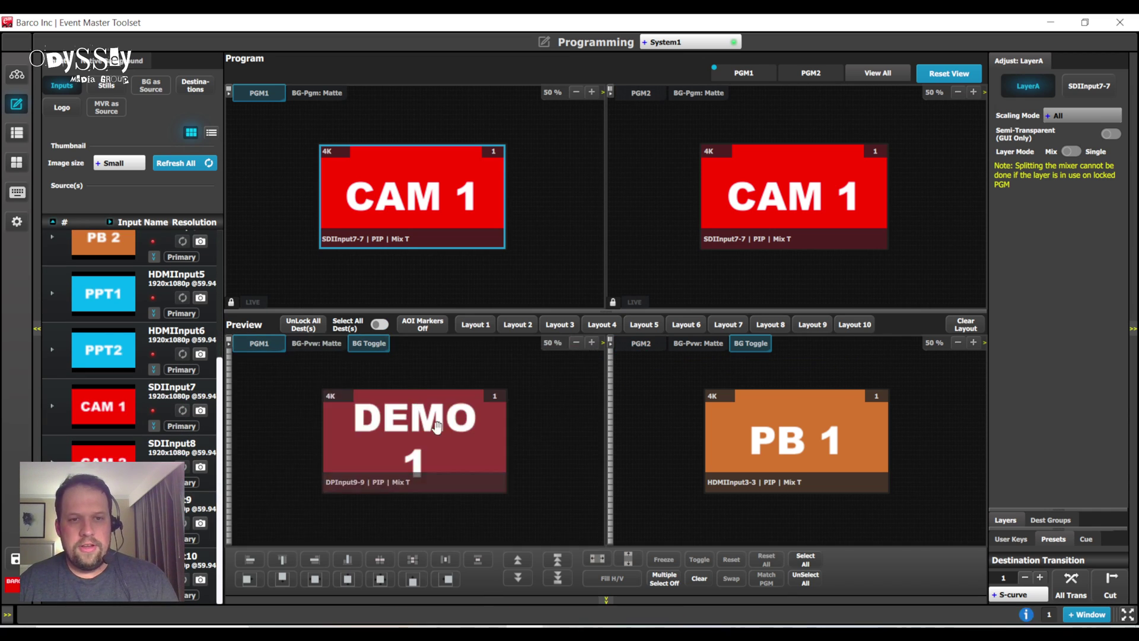
left_click(1060, 588)
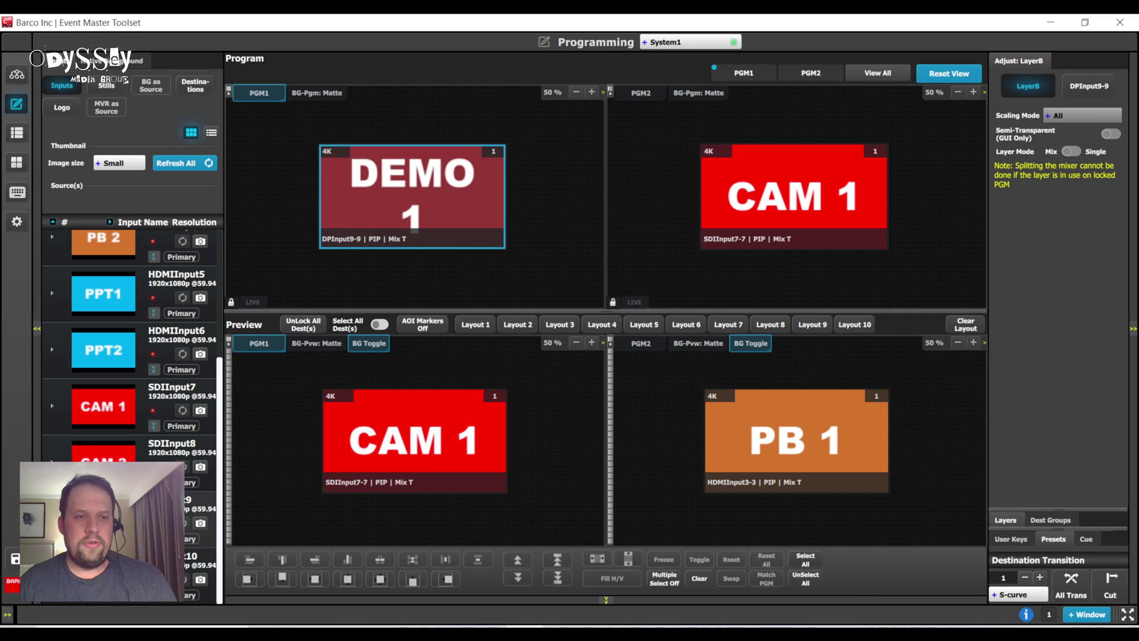
- Load PPT1 on both previews and transition it onto both programs
left_click(187, 290)
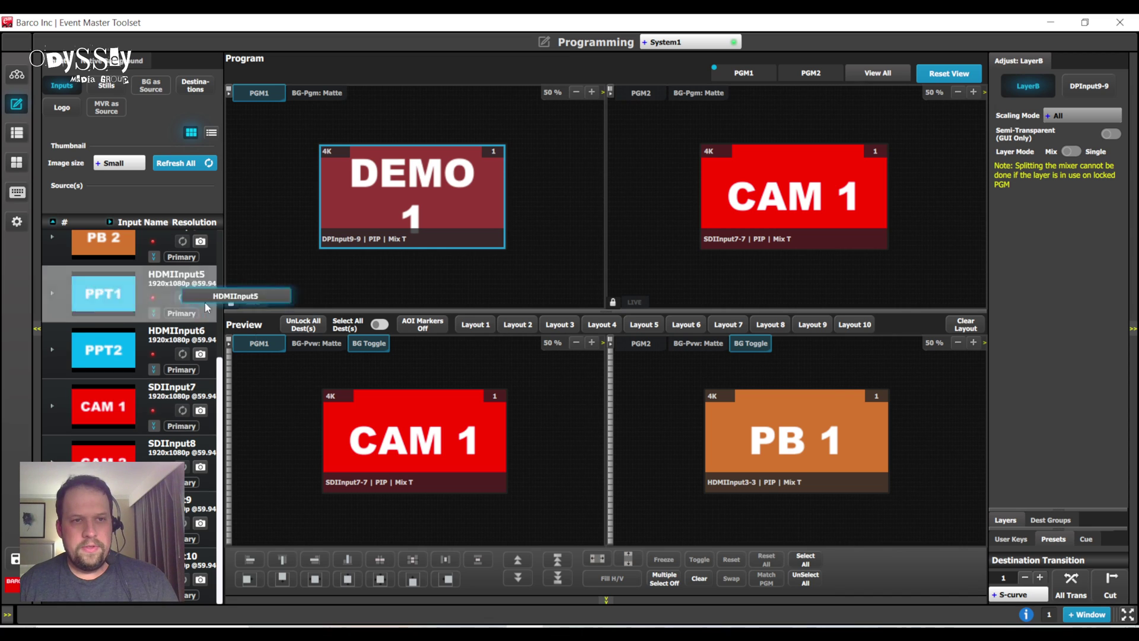
left_click_drag(190, 297, 641, 385)
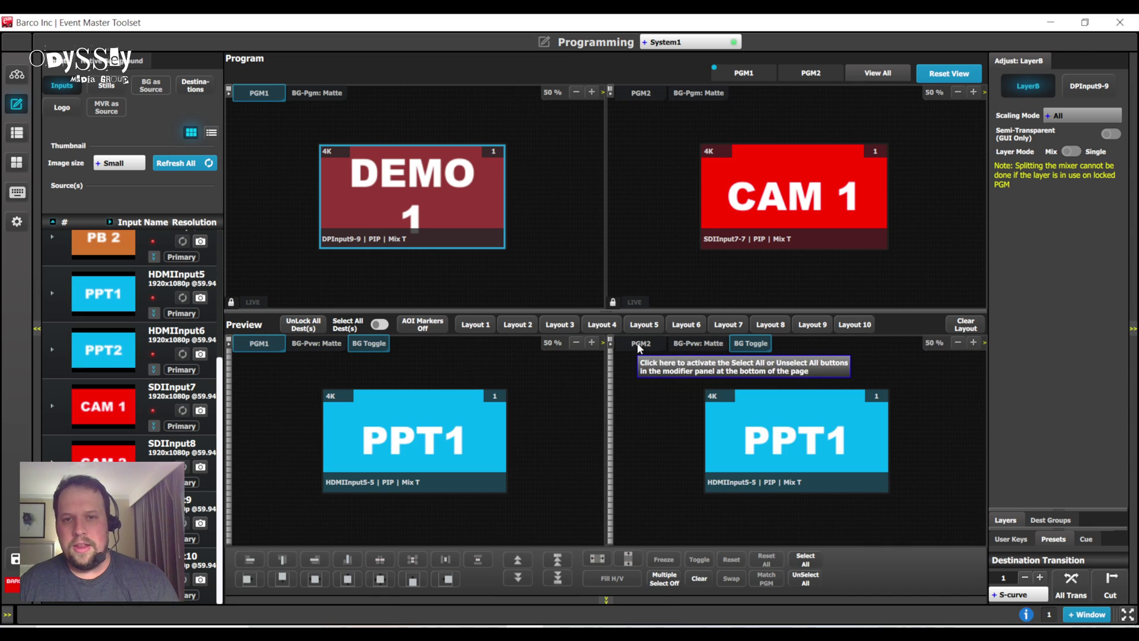
left_click(1069, 580)
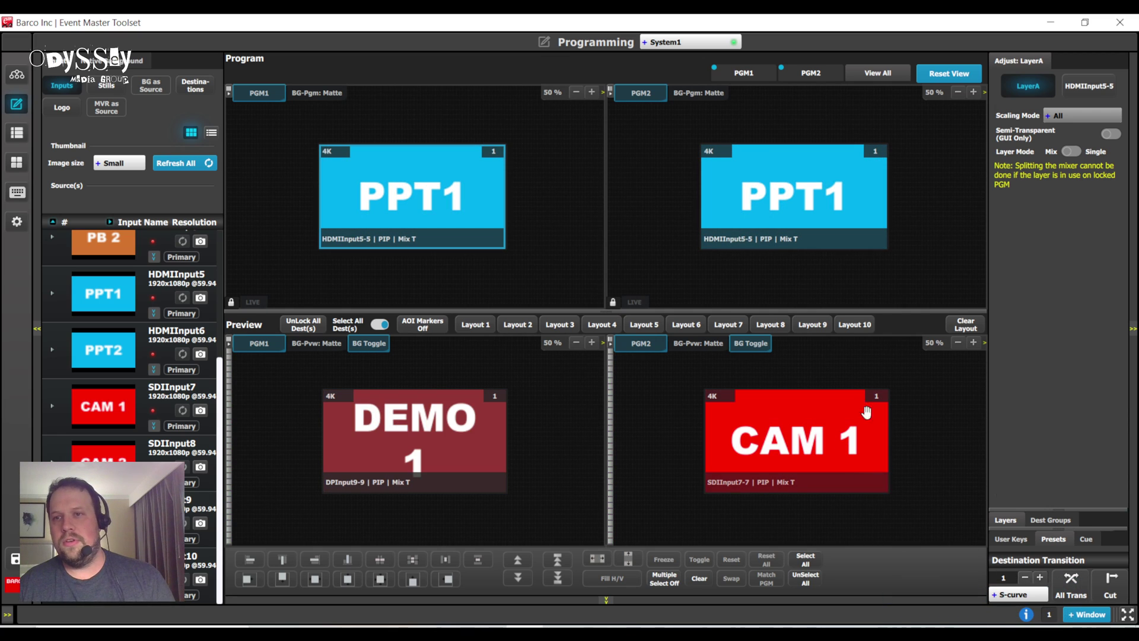
left_click(1053, 540)
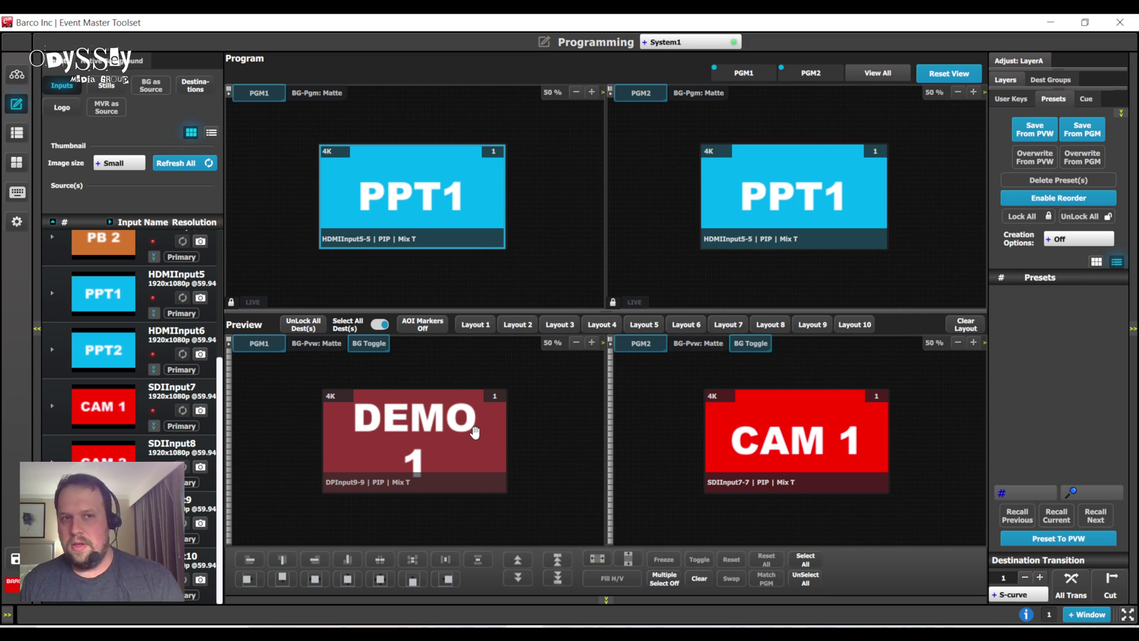
left_click(17, 76)
left_click(879, 229)
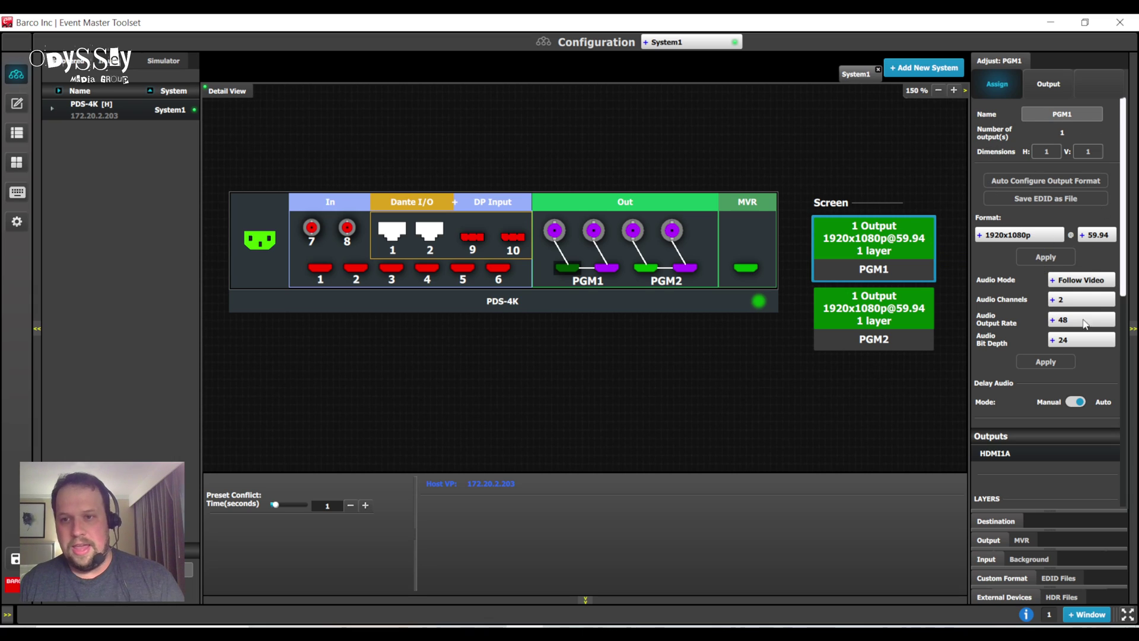
scroll(1083, 323, "down", 5)
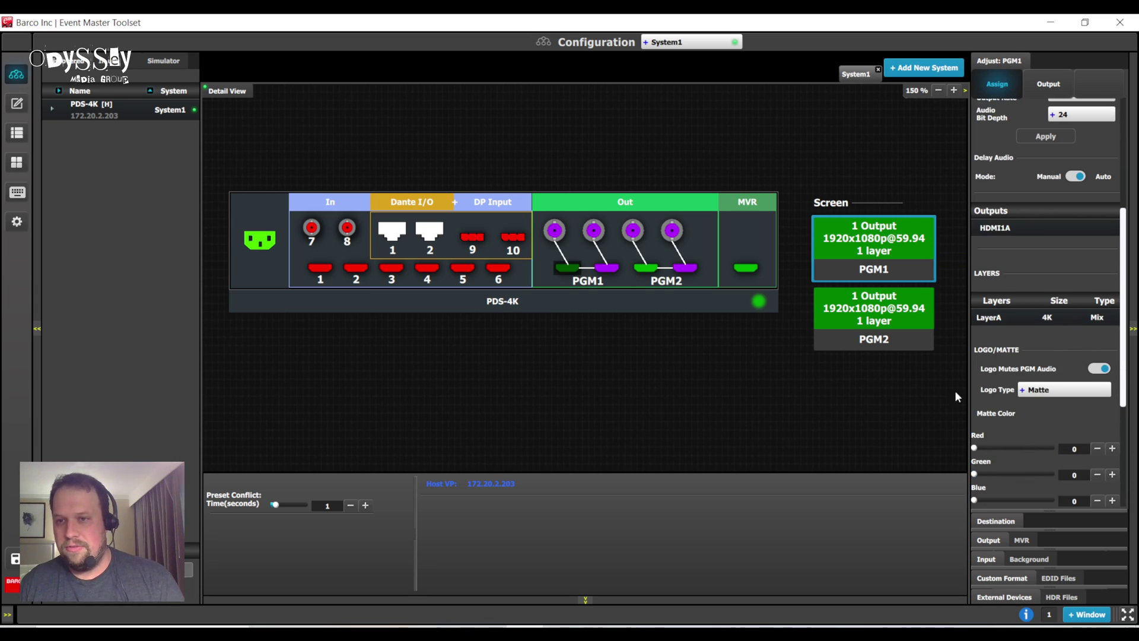
left_click(1045, 391)
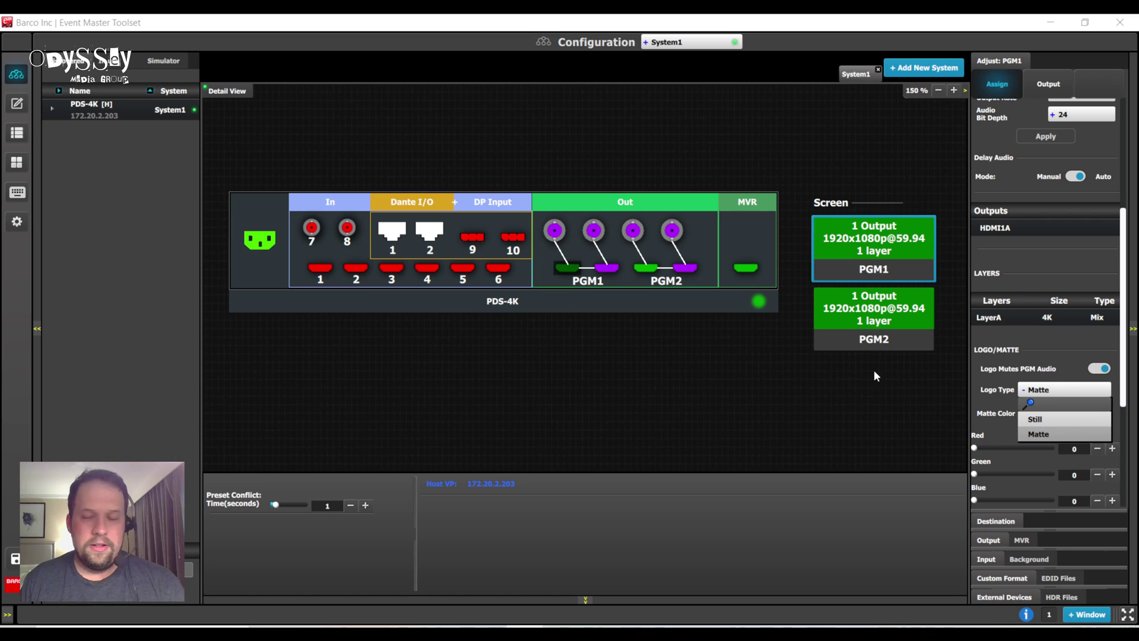
left_click(838, 391)
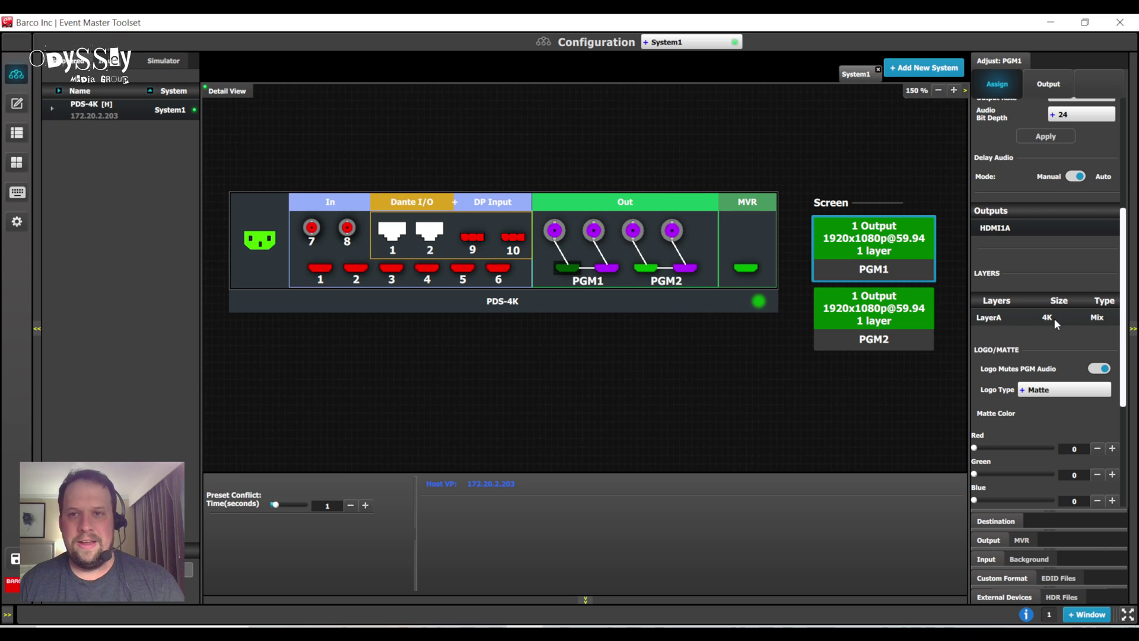
left_click(17, 104)
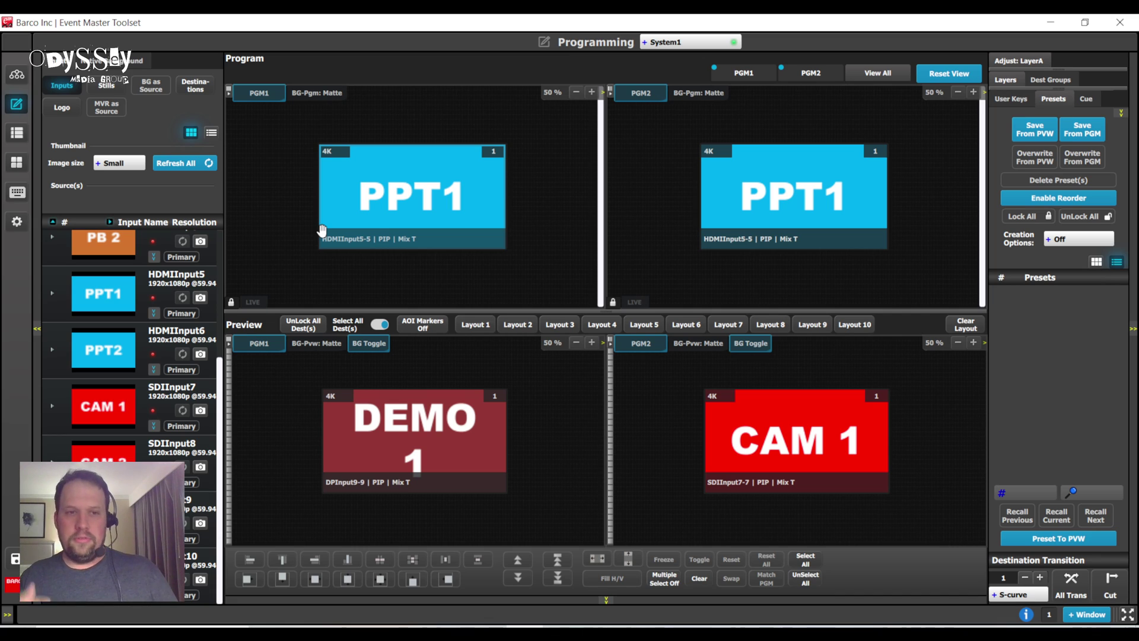
- Clear DEMO 1 and CAM 1 from the previews and take the empty look live
left_click(400, 460)
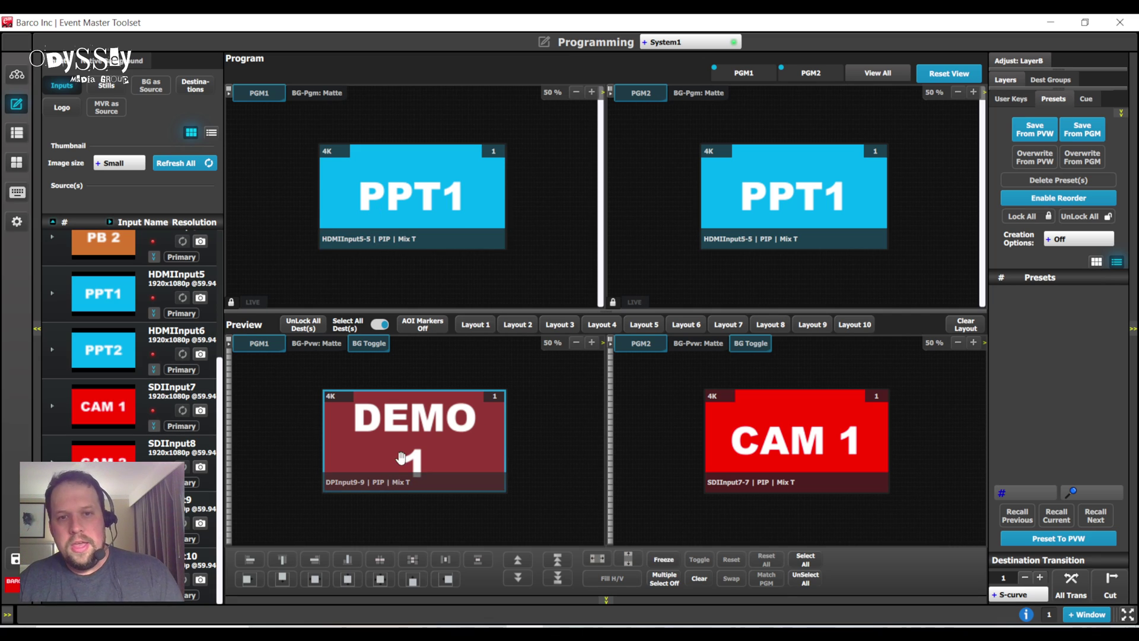
left_click(1020, 60)
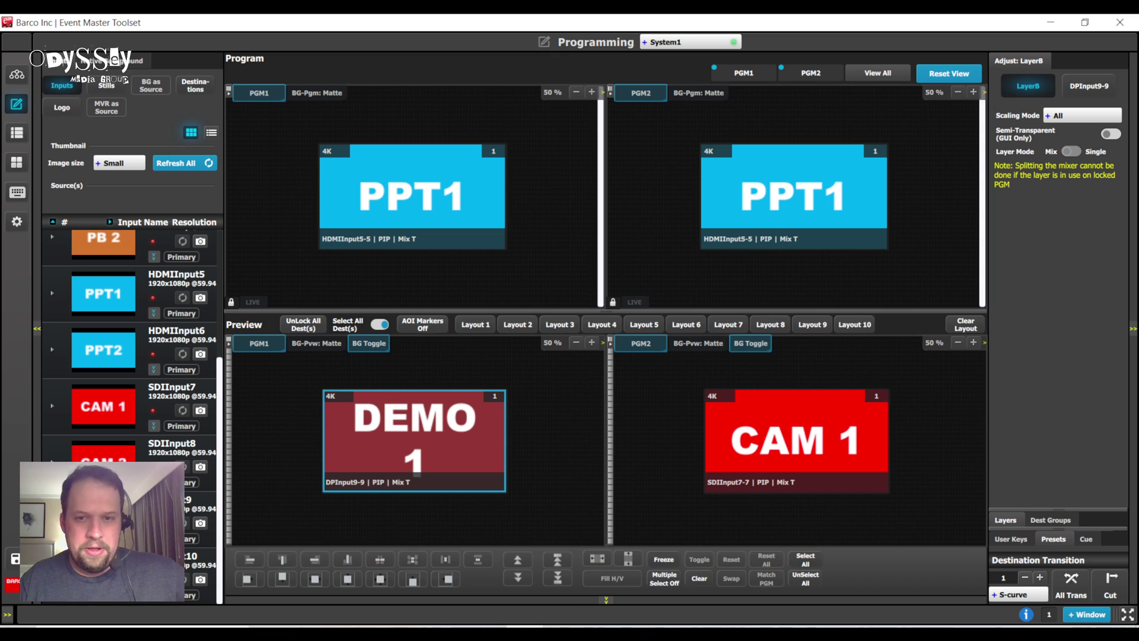
left_click(699, 578)
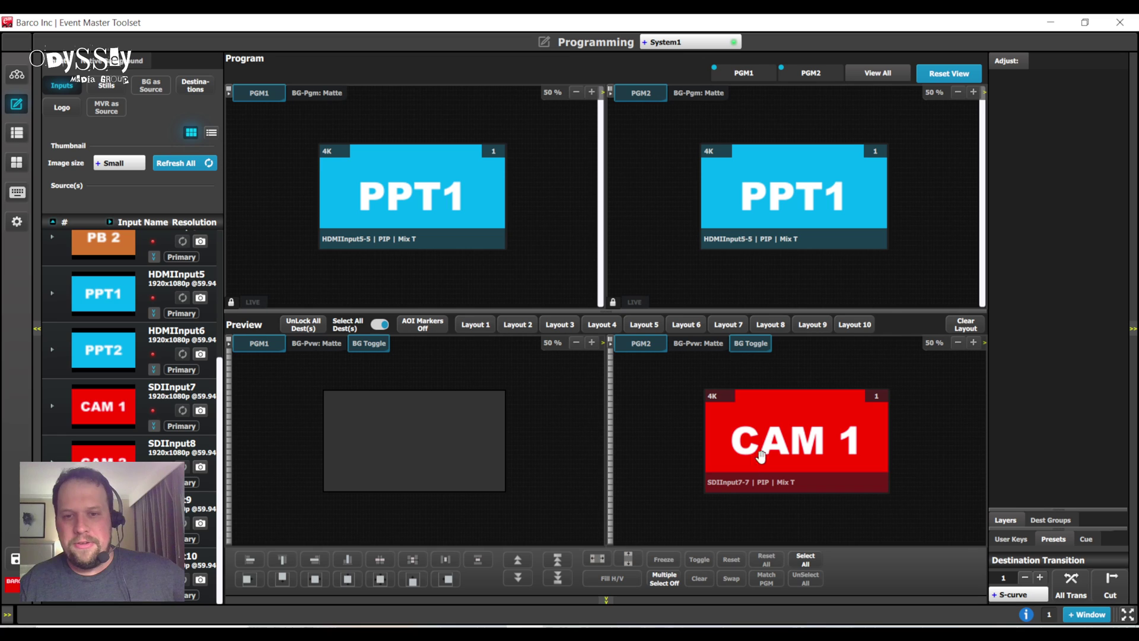
left_click(700, 580)
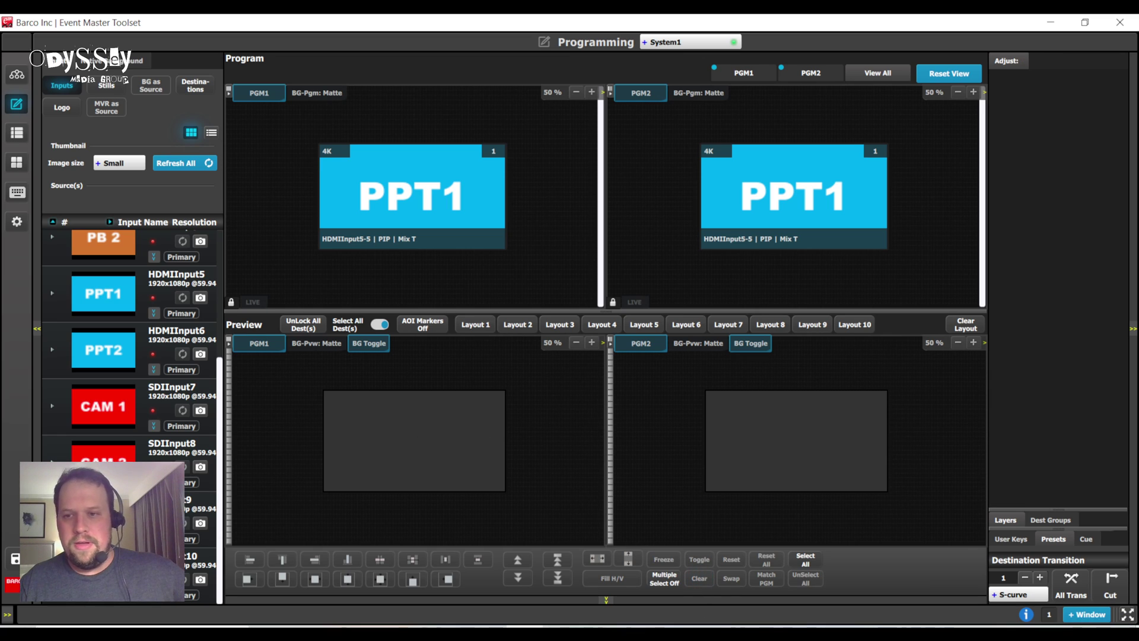
left_click(1071, 578)
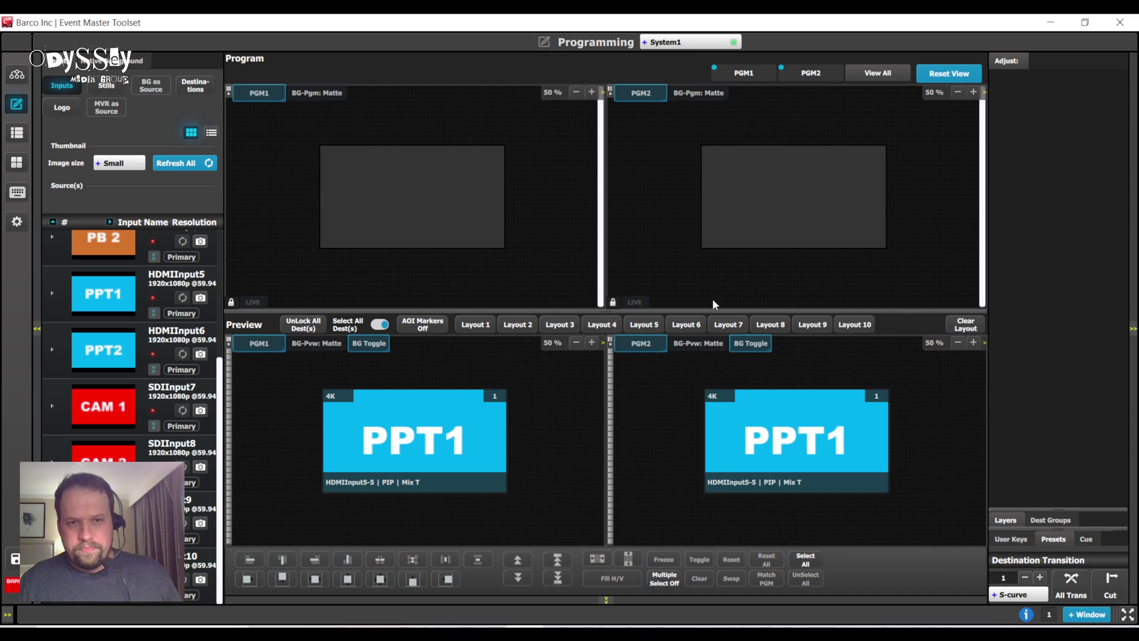
- Set the PPT1 layers in the PGM1 and PGM2 previews to Single mode
left_click(403, 420)
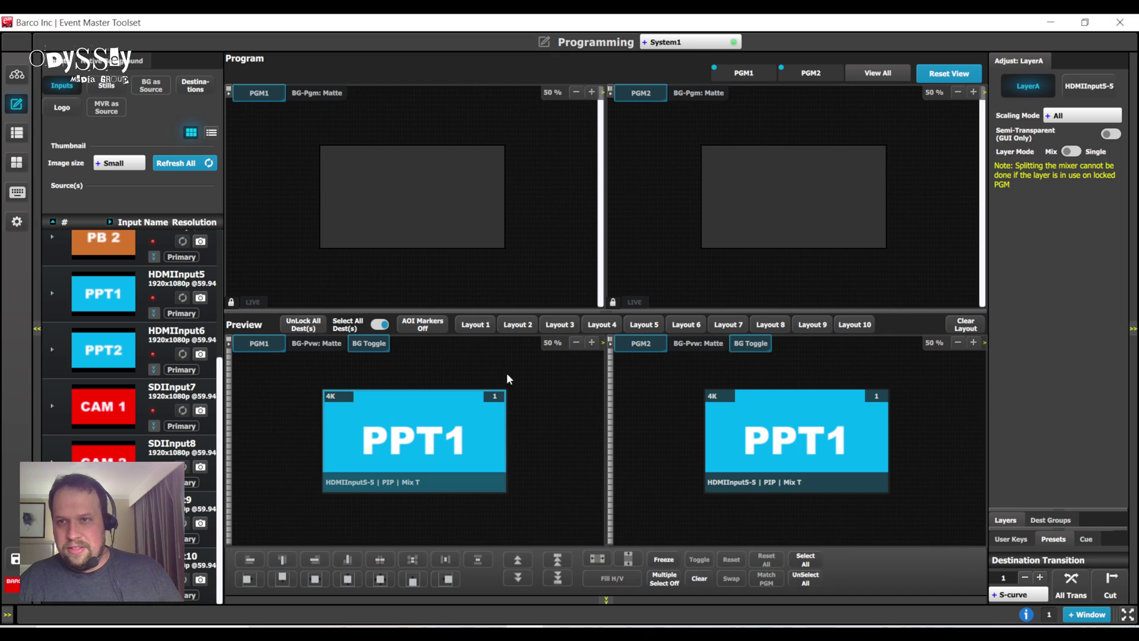
left_click(1074, 152)
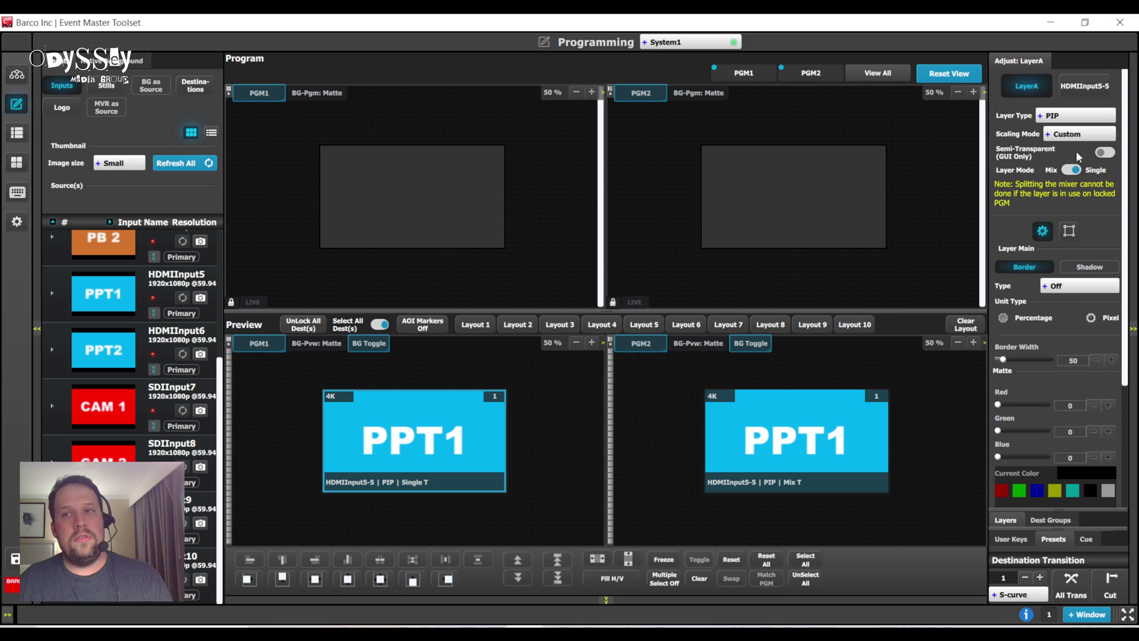
left_click(787, 424)
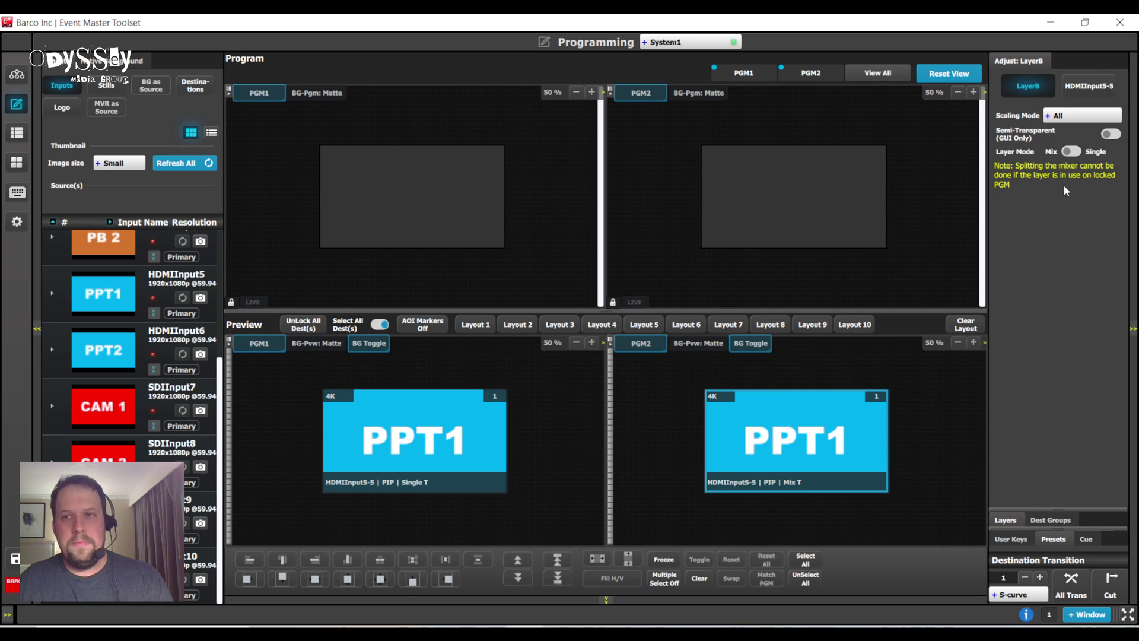
left_click(1071, 152)
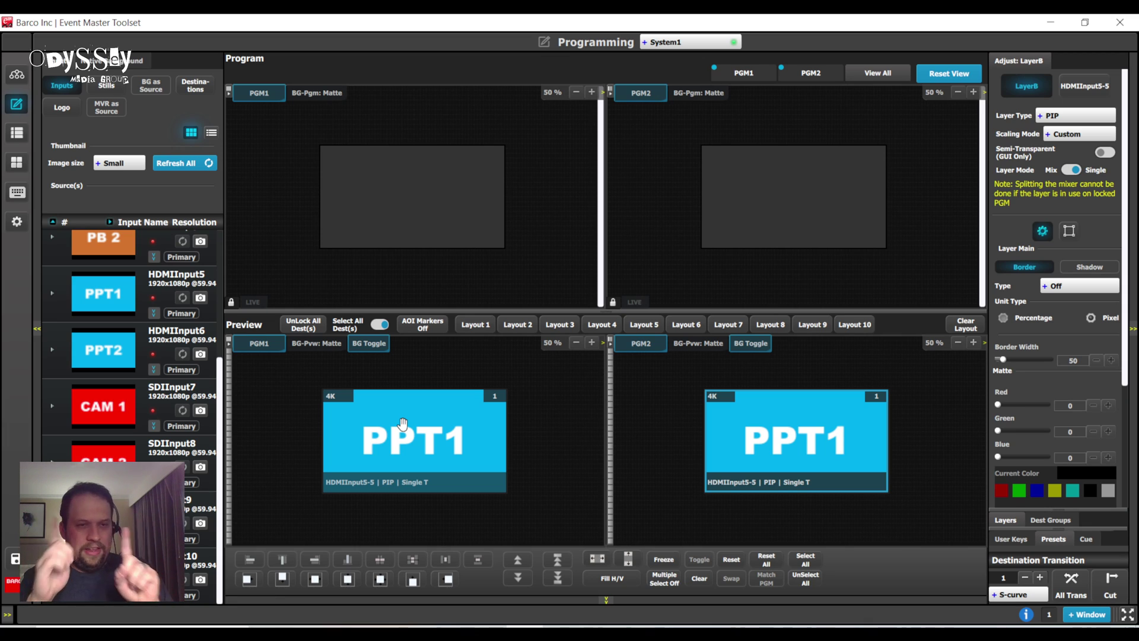
- Add CAM 1 as a layer over PPT1 in both previews
left_click_drag(103, 406, 378, 460)
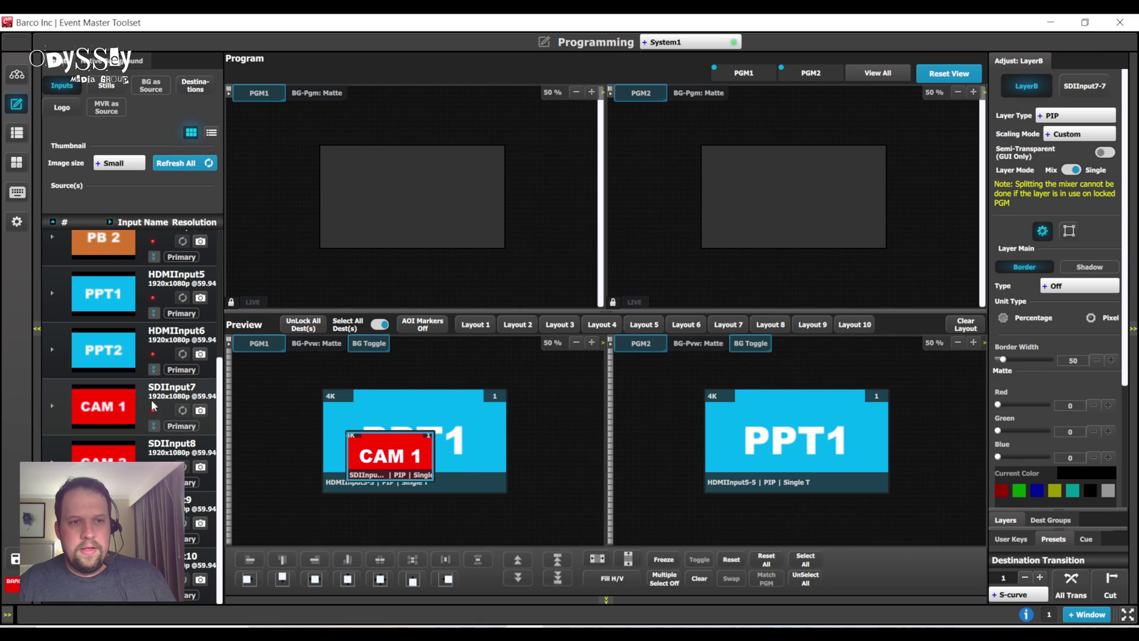
left_click_drag(103, 406, 712, 470)
left_click_drag(103, 294, 686, 526)
left_click_drag(103, 407, 711, 470)
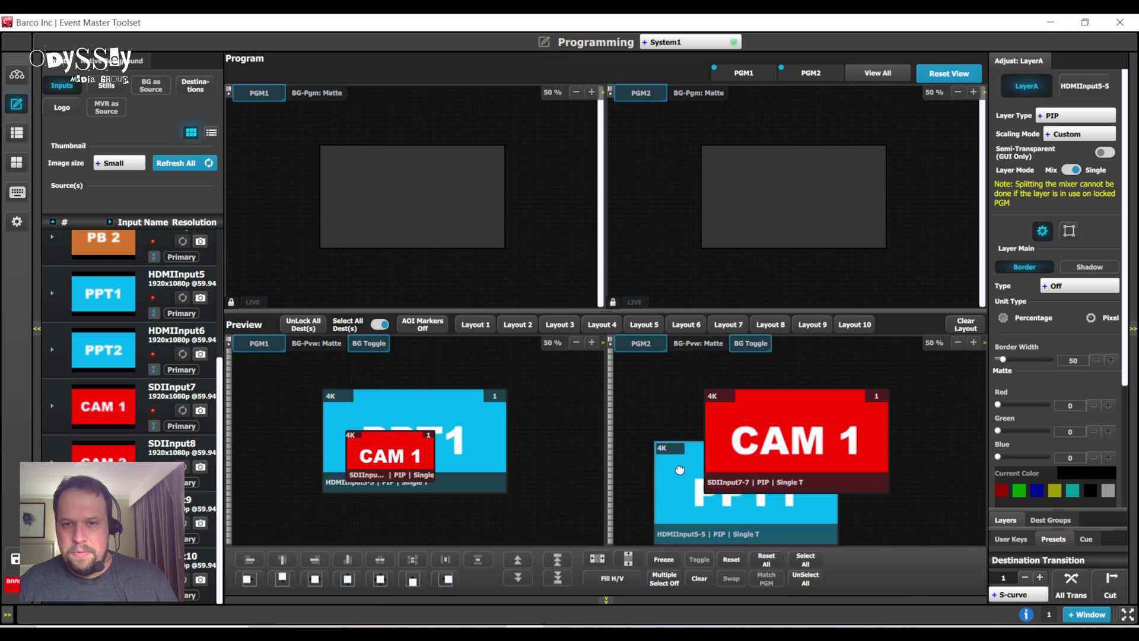
- Shrink and position the CAM 1 PIPs, with PPT1 filling the PGM2 canvas
left_click(719, 446)
left_click_drag(717, 438, 798, 438)
left_click(798, 440)
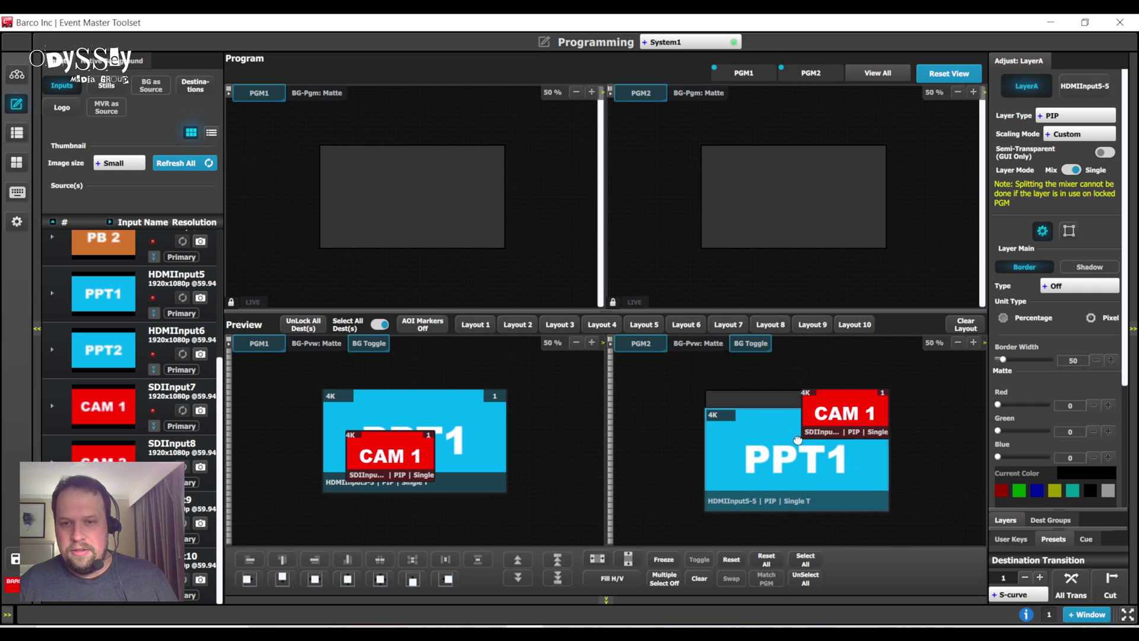
left_click(594, 579)
left_click_drag(802, 426, 724, 472)
left_click_drag(411, 455, 471, 460)
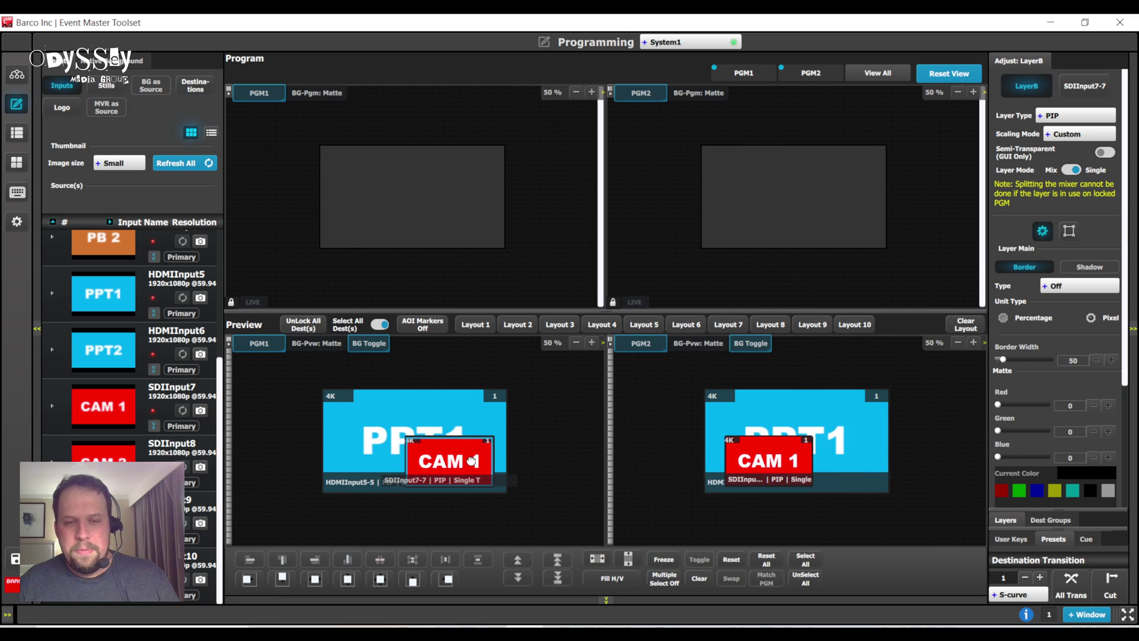
left_click(1054, 539)
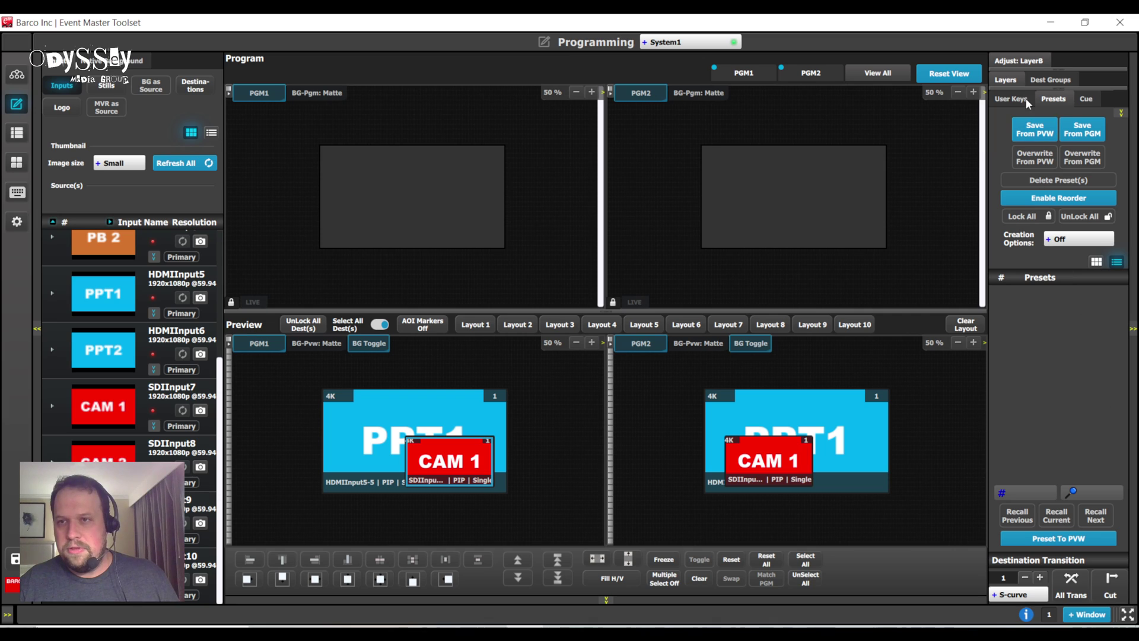
- Save the preview look as preset 'Pip Look 1' and take it live
left_click(1035, 141)
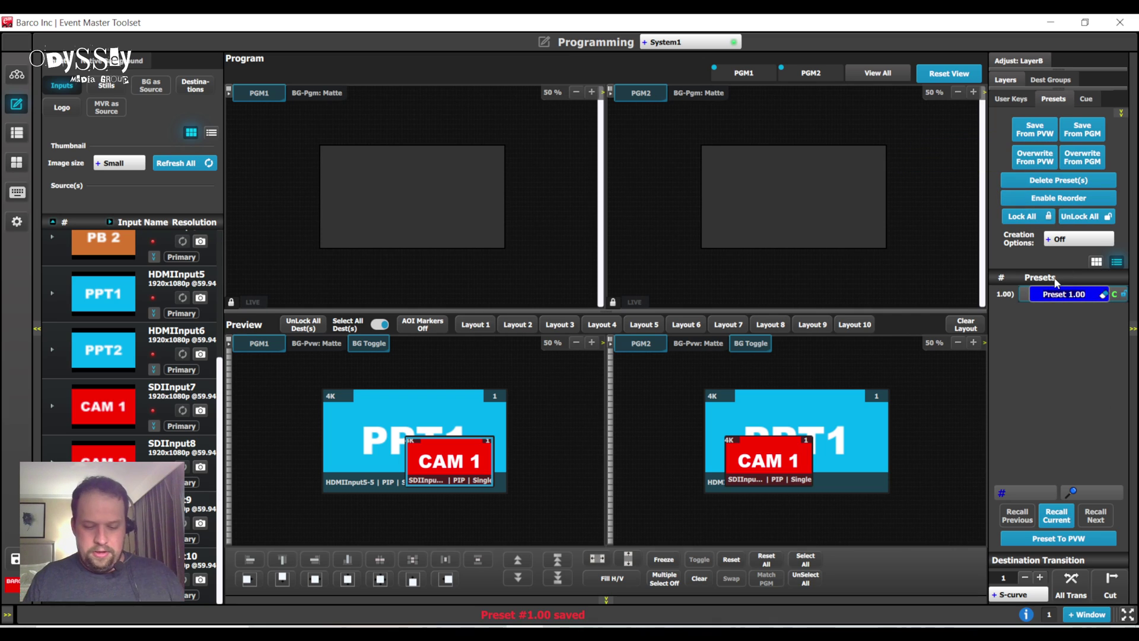
type("Pip ")
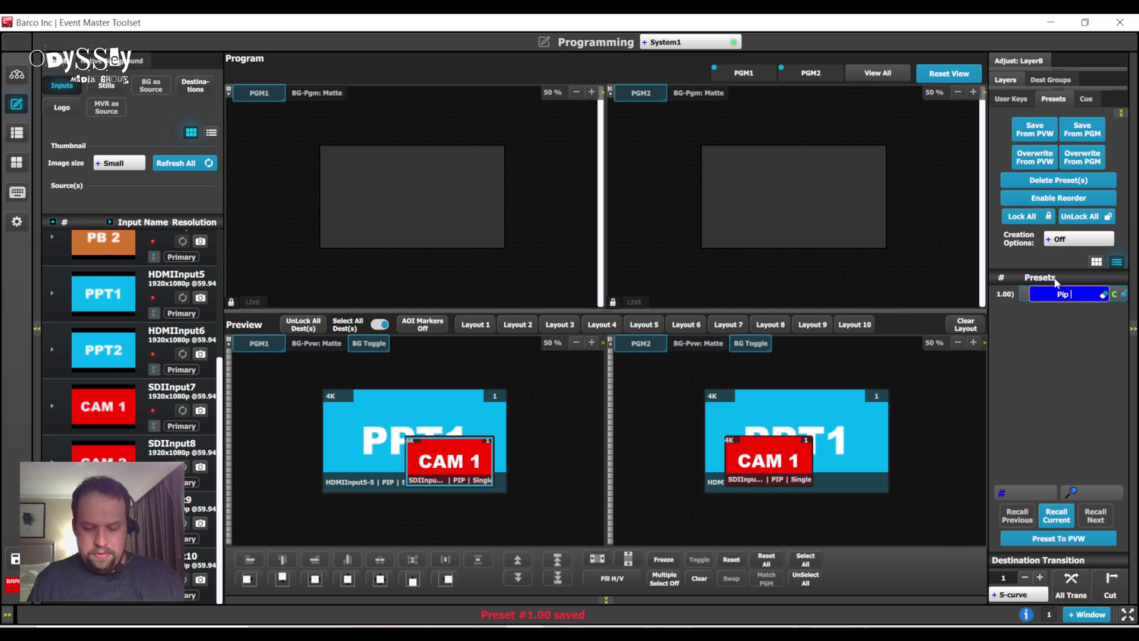
type("Look 1")
key("Return")
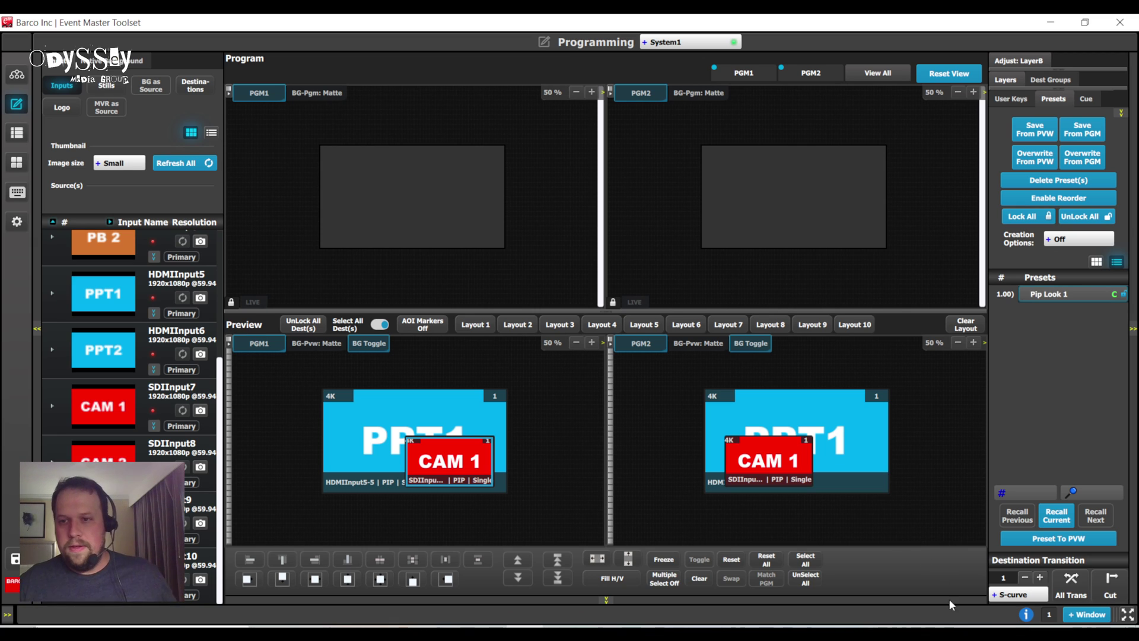
left_click(1071, 579)
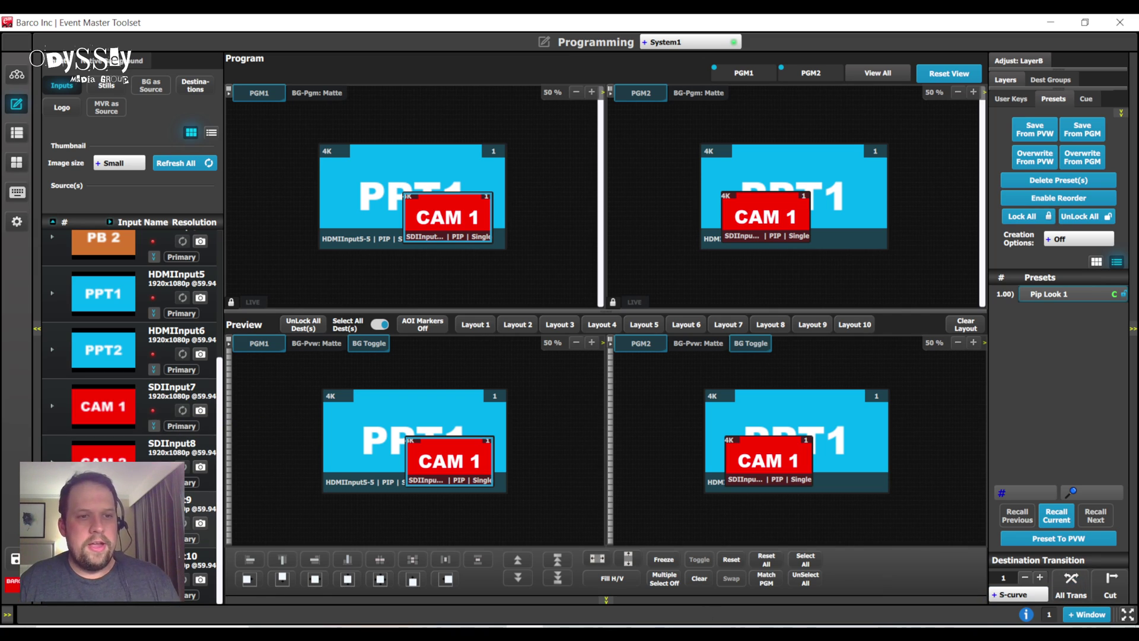
- Clear the CAM 1 PIPs from the PGM1 and PGM2 previews
mouse_move(202, 522)
left_mouse_down()
mouse_move(411, 479)
mouse_move(383, 465)
mouse_move(739, 468)
mouse_move(676, 488)
left_mouse_up()
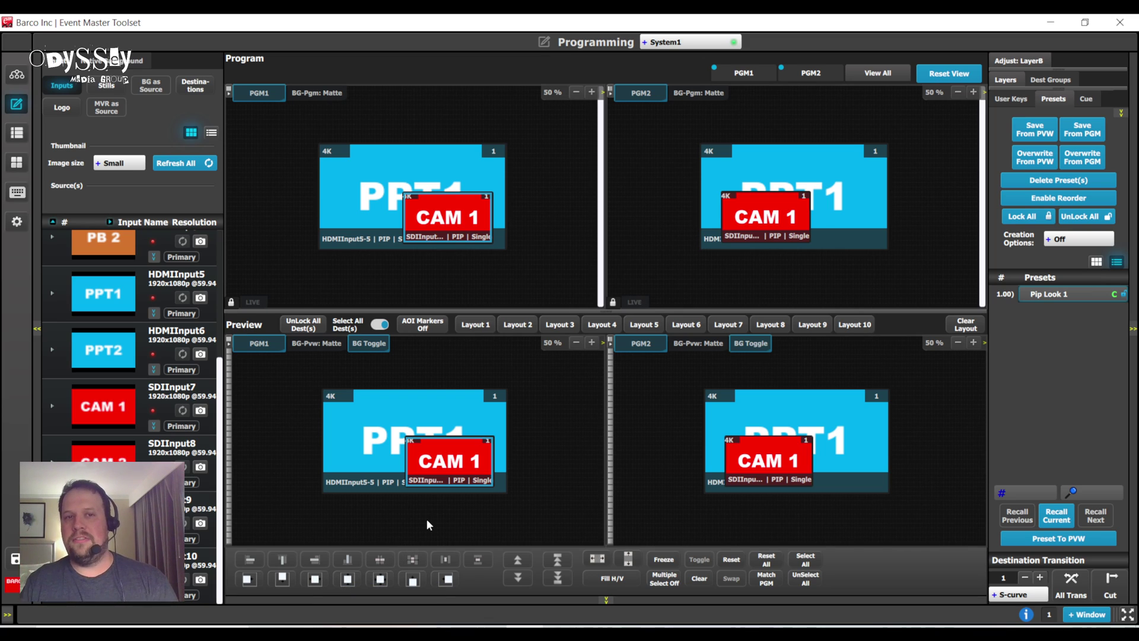
left_click(699, 578)
left_click(776, 457)
left_click(706, 580)
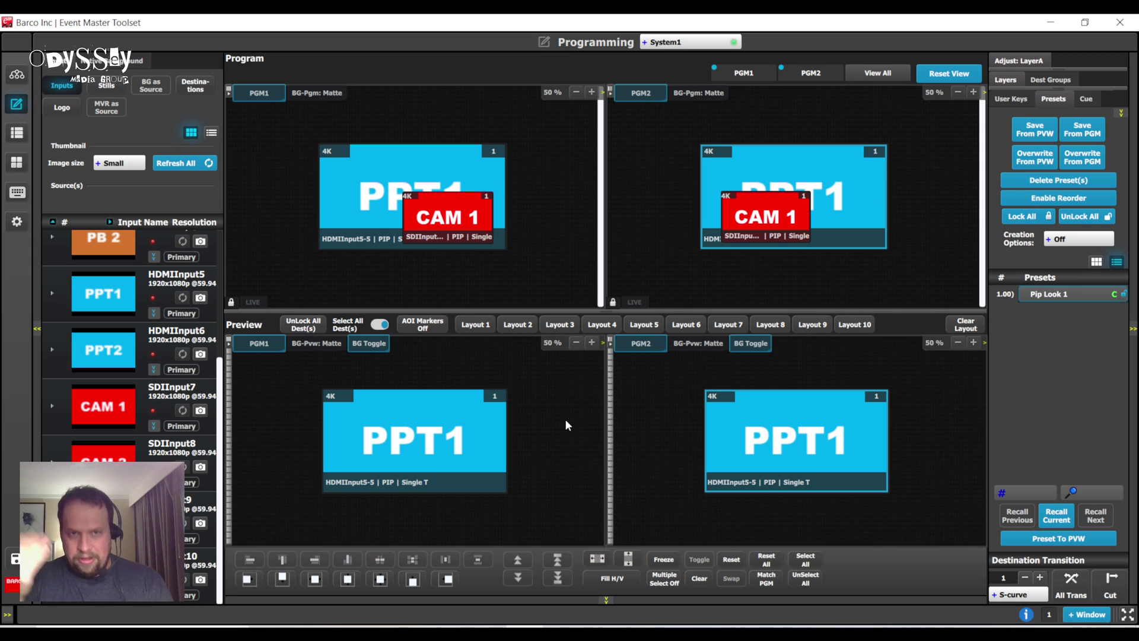
- Take the plain PPT1 look live, then add CAM 2 PIPs to both previews and clear them
left_click(1071, 581)
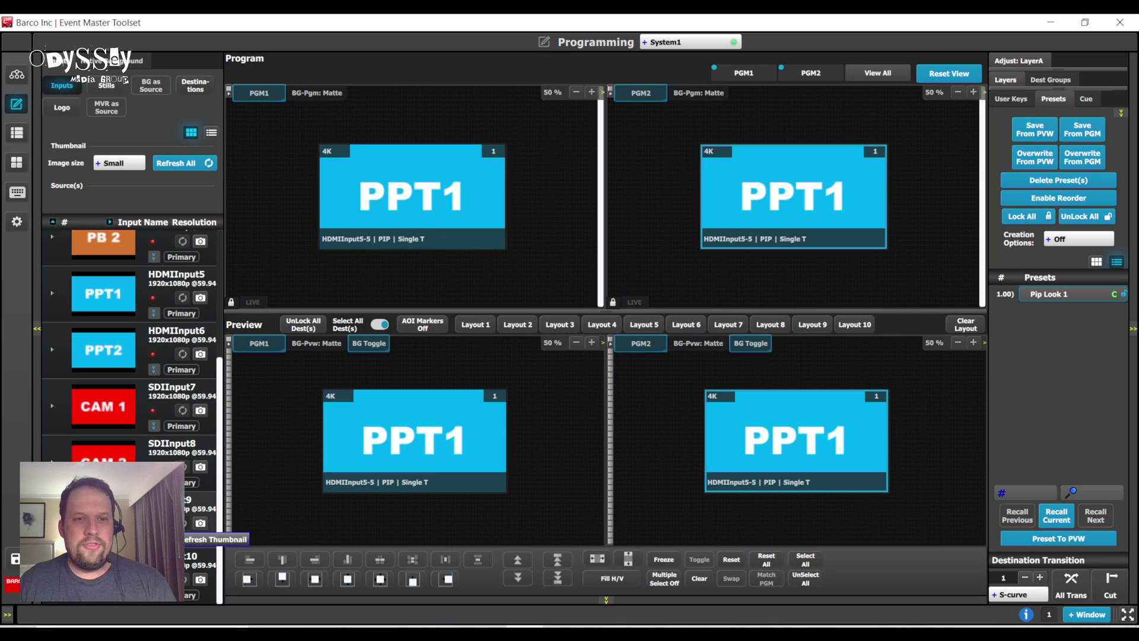
left_click_drag(195, 453, 331, 472)
left_click_drag(178, 451, 320, 459)
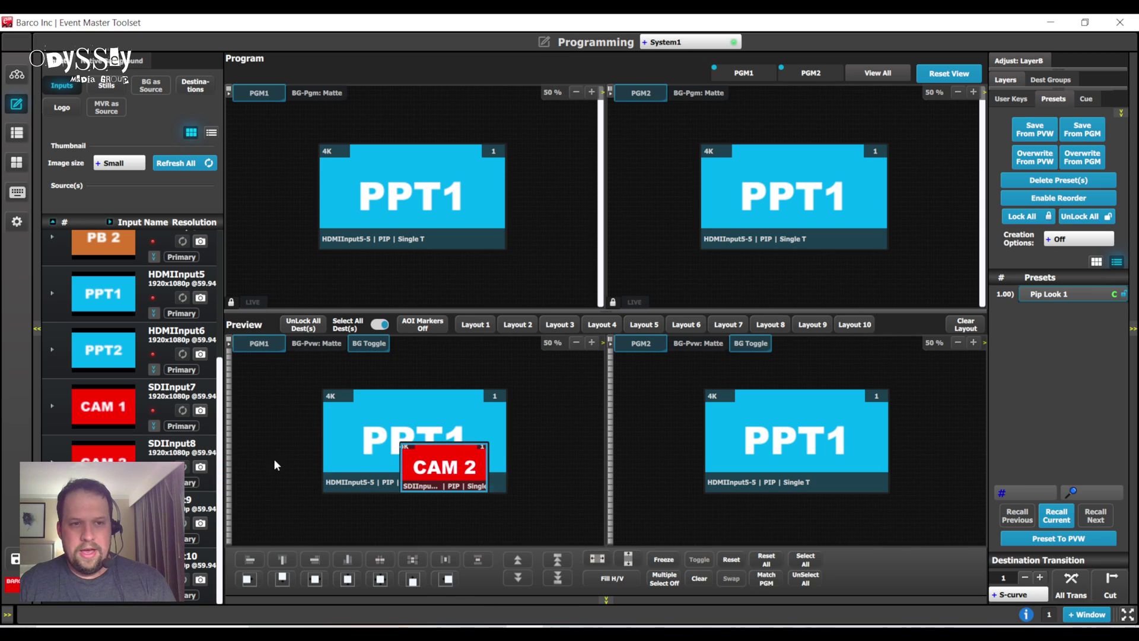
left_click_drag(178, 454, 739, 464)
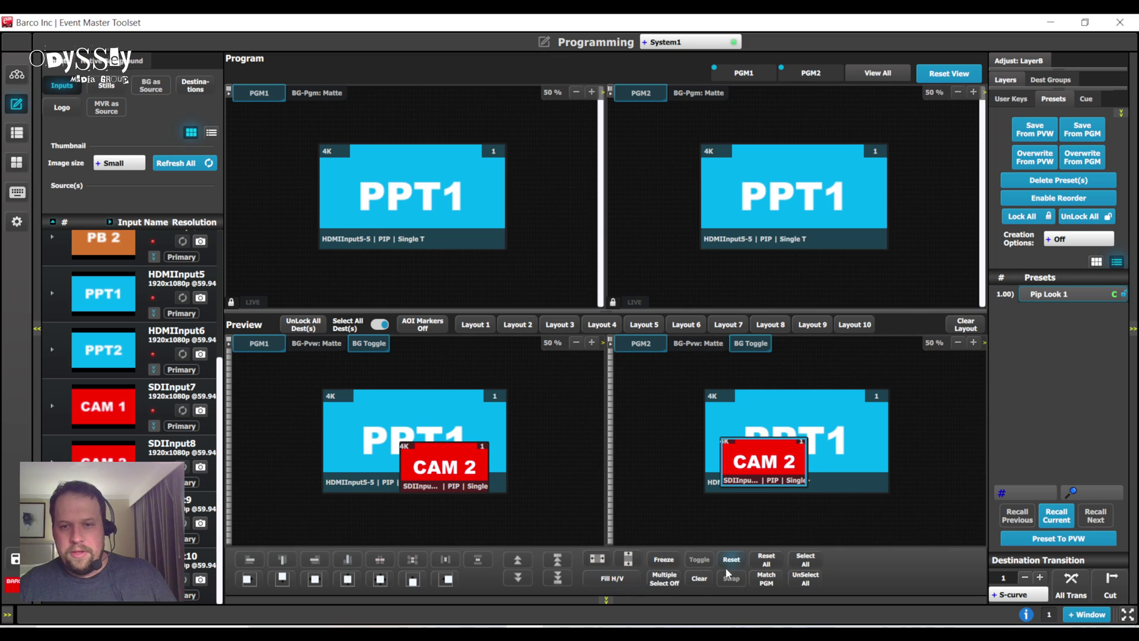
left_click(700, 578)
- Clear the CAM 2 PIP from PGM1 preview and save that look as preset 'No Pip'
left_click(709, 577)
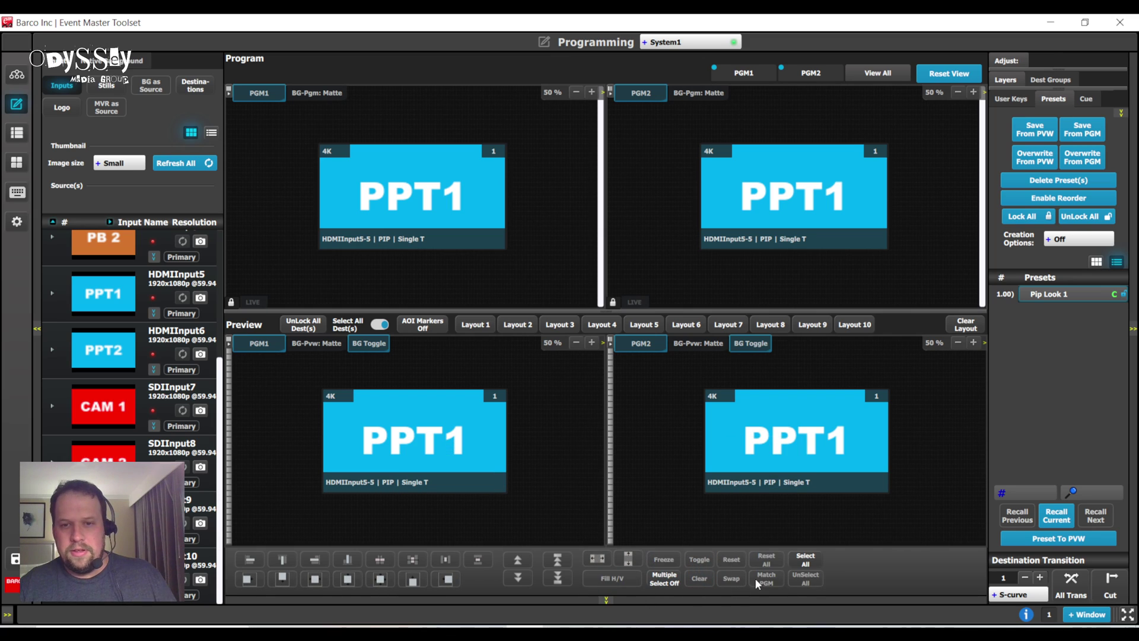
left_click(1039, 131)
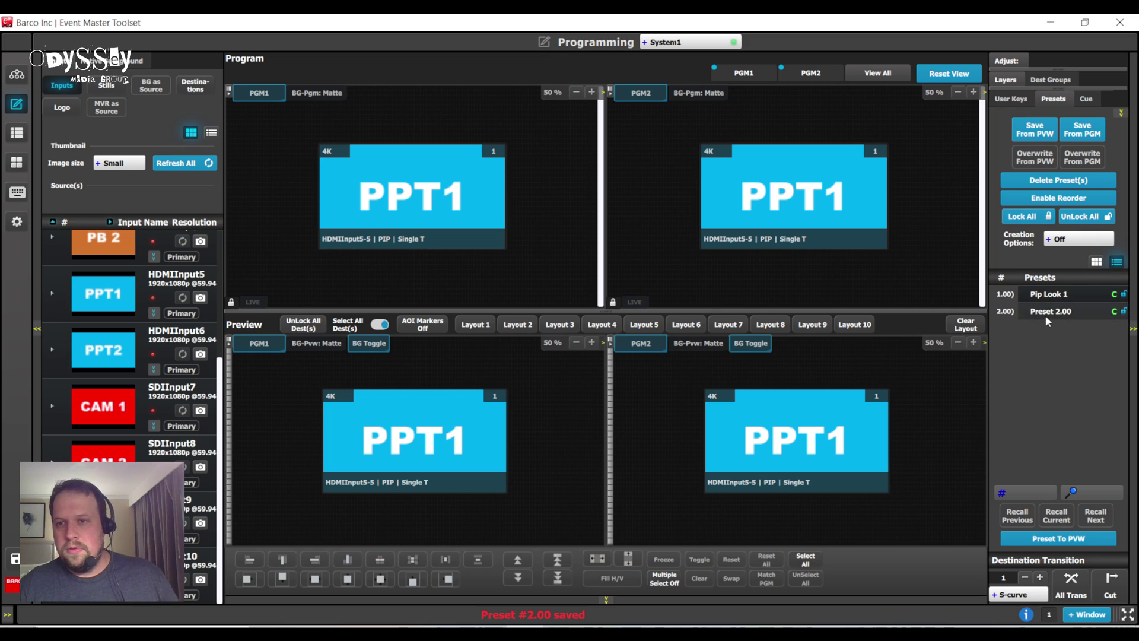
left_click(1045, 315)
type("No P")
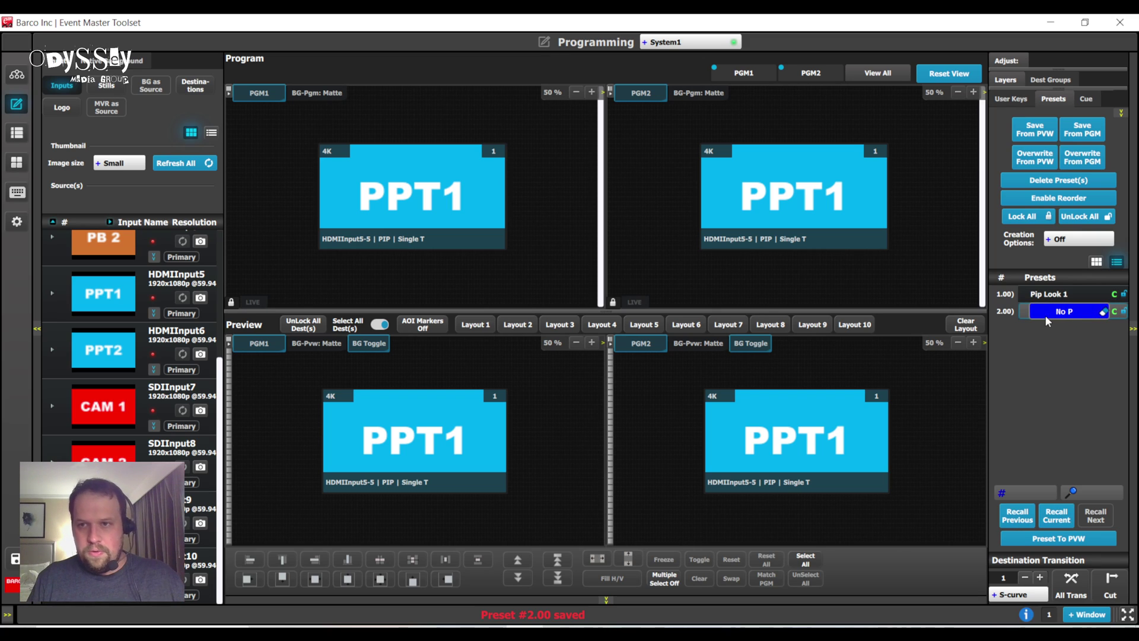
type("ip")
key("Return")
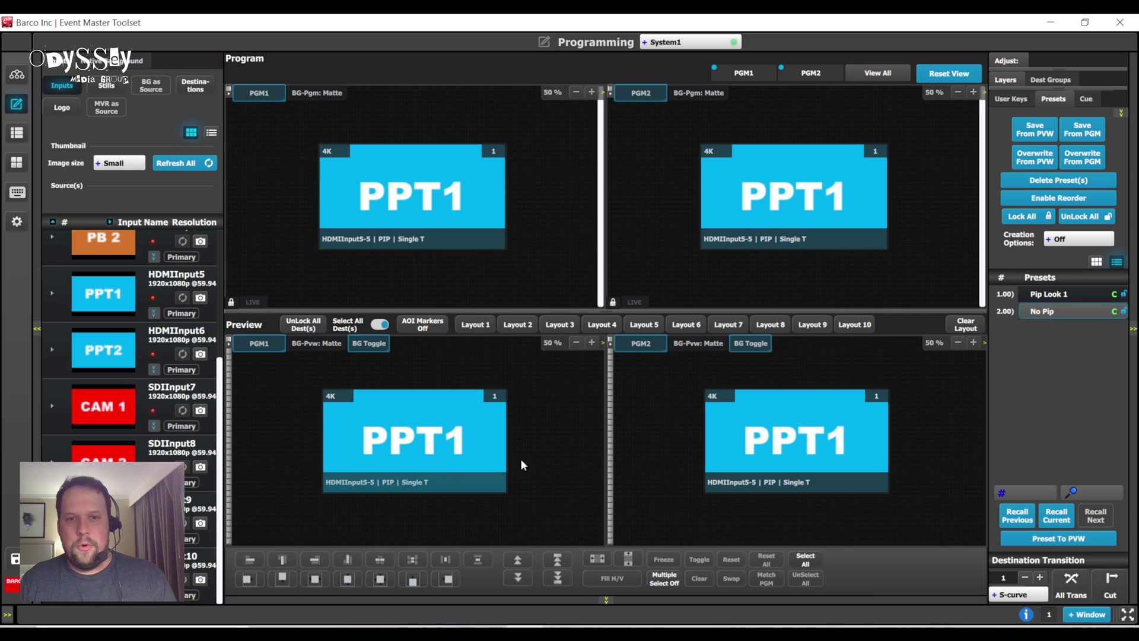
- Take Pip Look 1 live on both programs, then switch both back to No Pip
left_click(1056, 296)
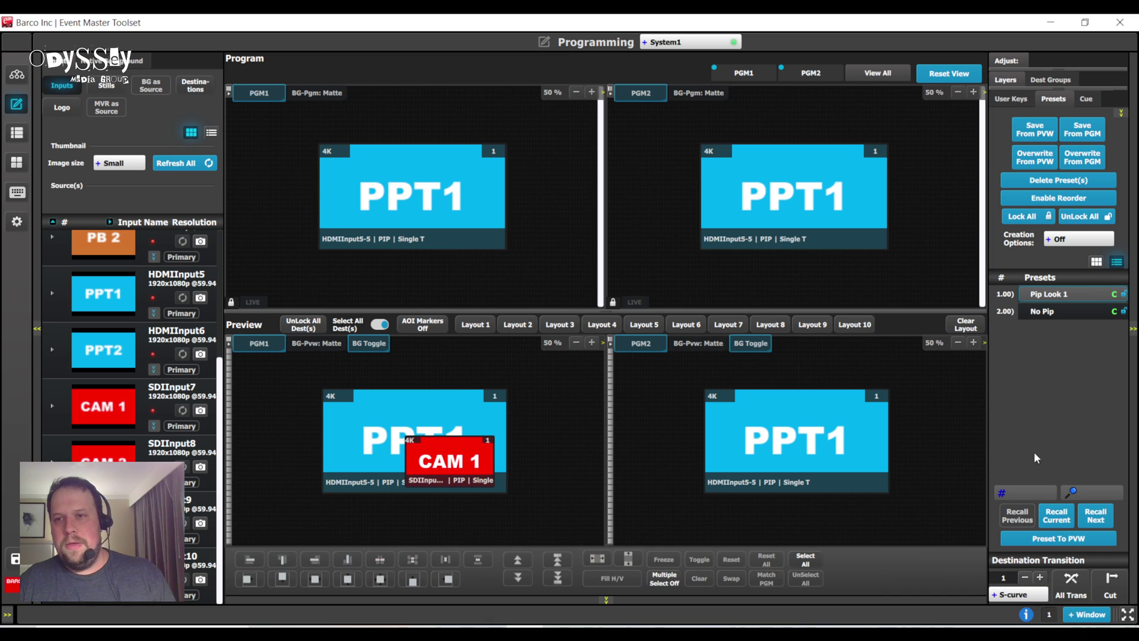
left_click(1086, 595)
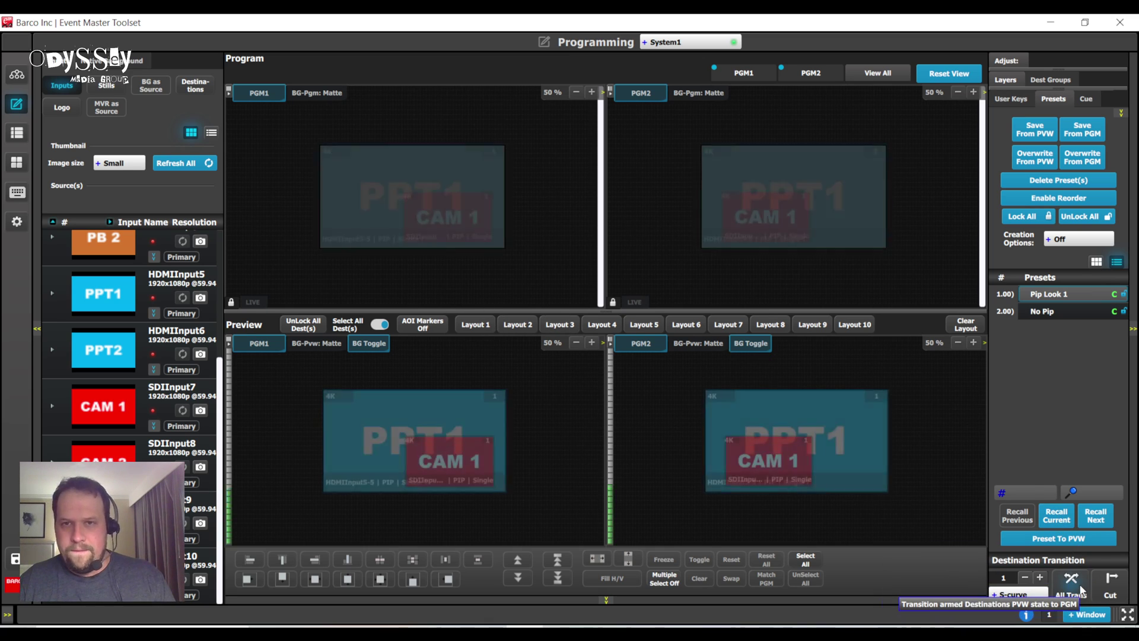
left_click(1063, 311)
left_click(1051, 517)
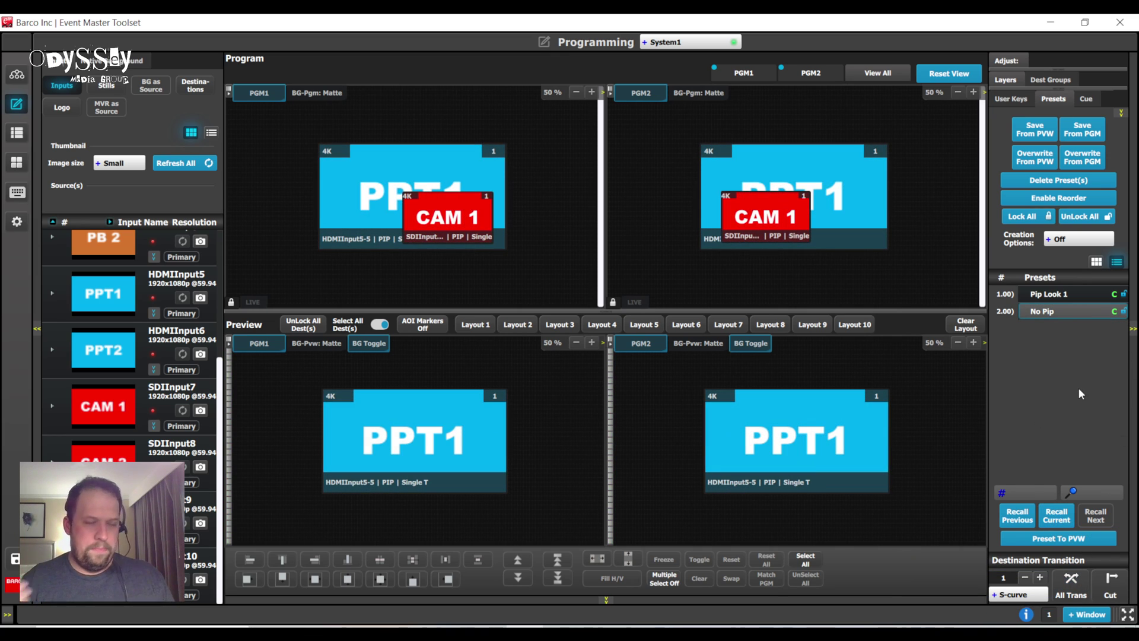
left_click(1071, 587)
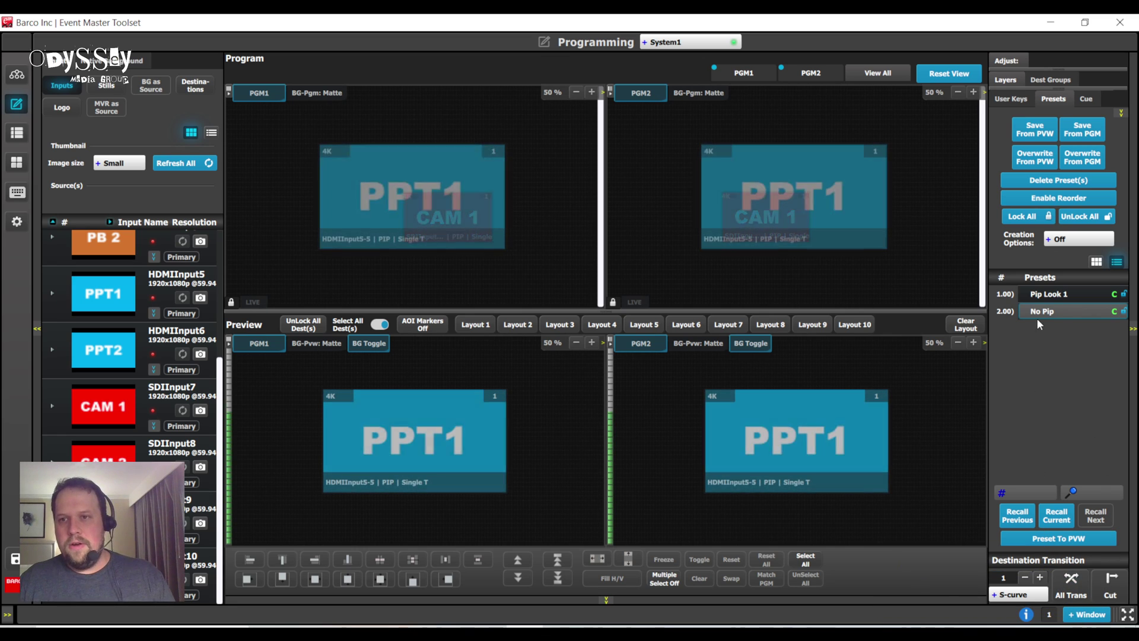
left_click(1047, 294)
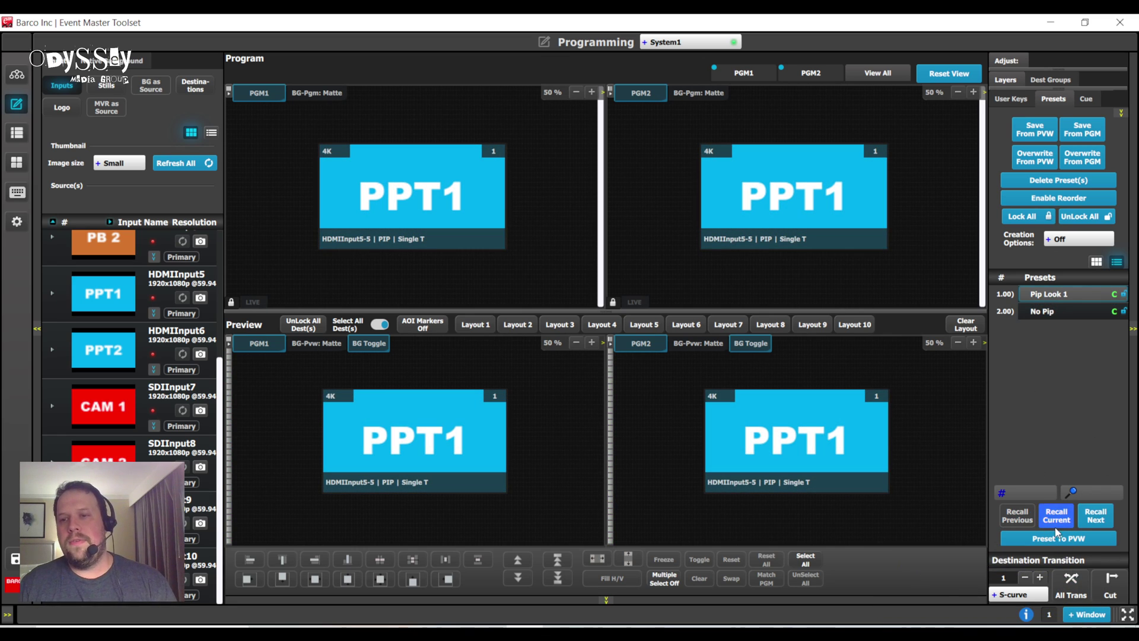
- Take Pip Look 1 live, unlock PGM1 and PGM2, and put DEMO in both PIPs
left_click(1054, 516)
left_click(1071, 582)
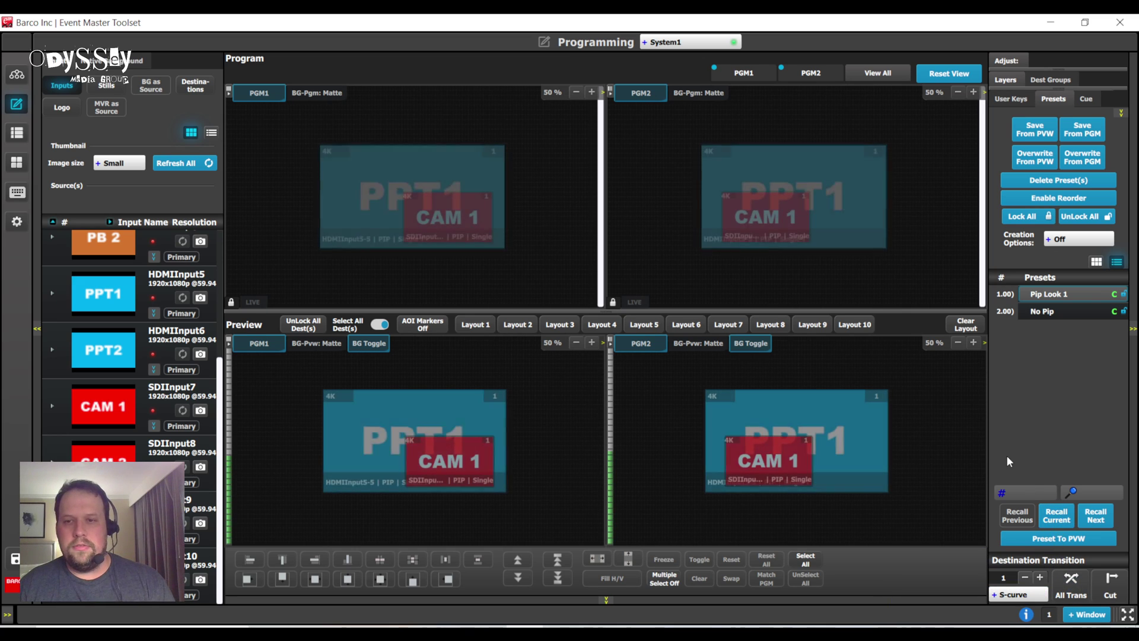
left_click(231, 303)
left_click(613, 303)
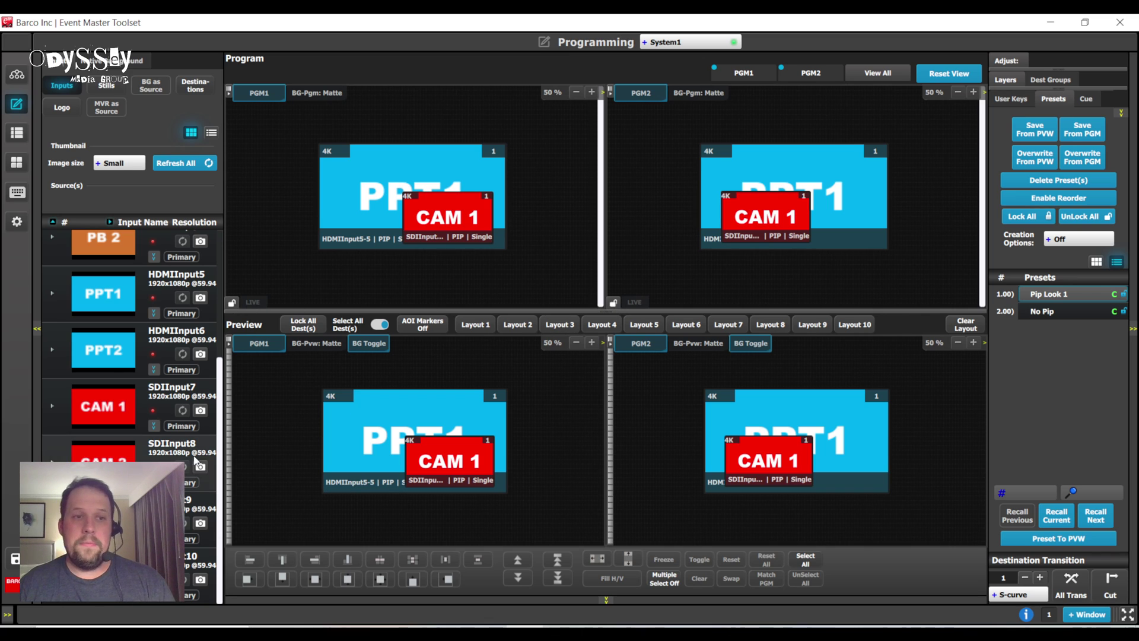
left_click_drag(175, 593, 449, 459)
left_click_drag(202, 522, 766, 459)
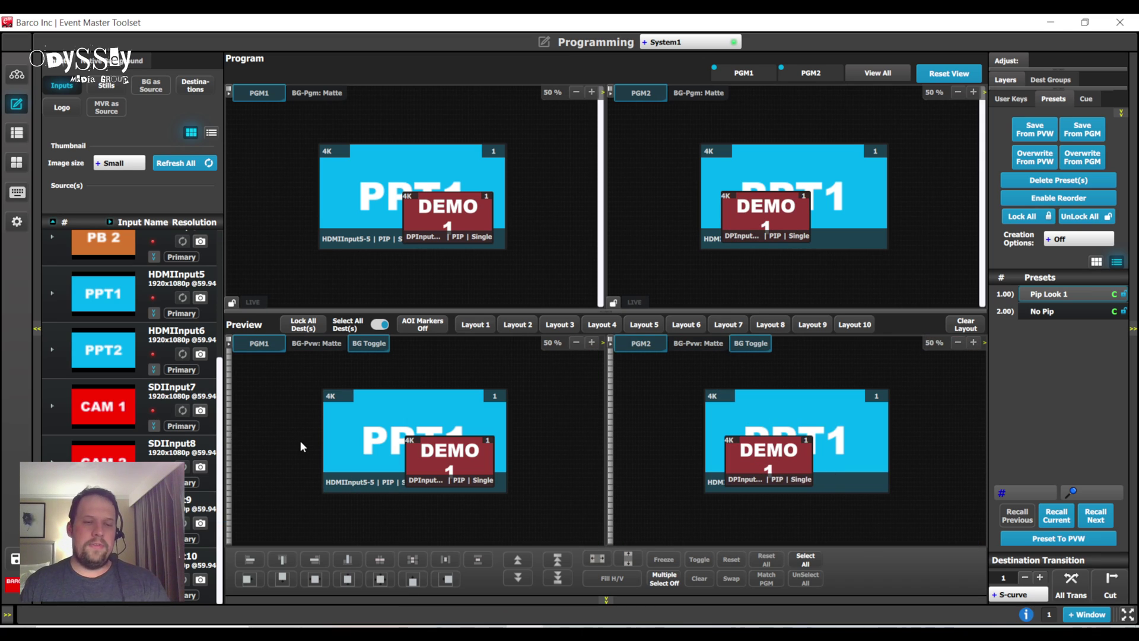
- Put HDMIInput2 (GRFX 2) on both PIP layers and shift PGM1's inset down-left
scroll(183, 314, "up", 3)
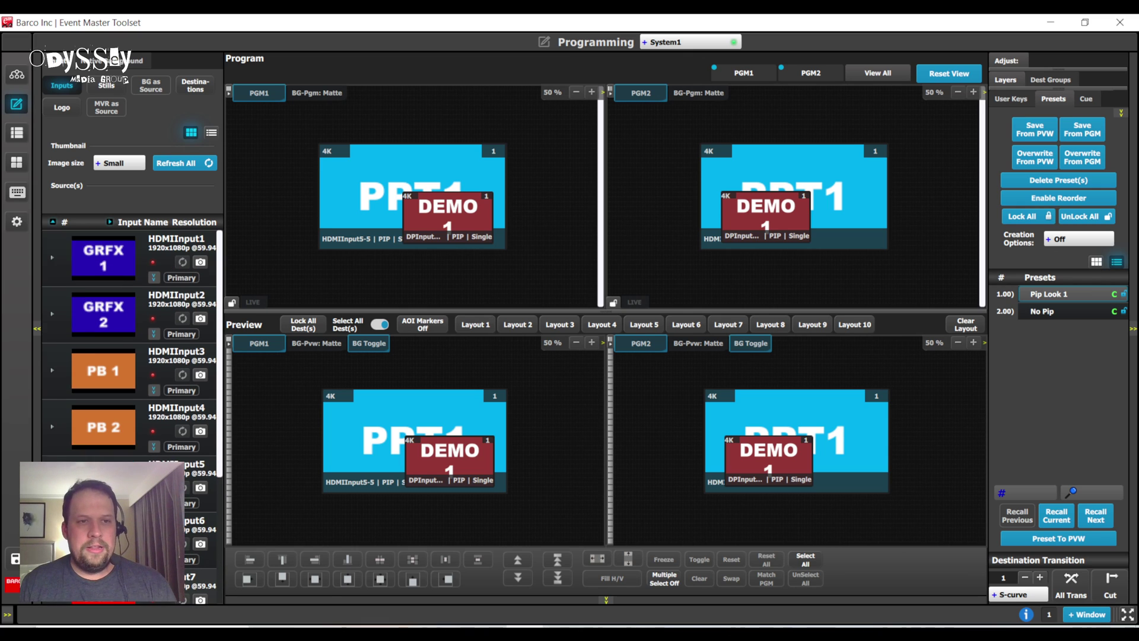
left_click_drag(182, 314, 439, 454)
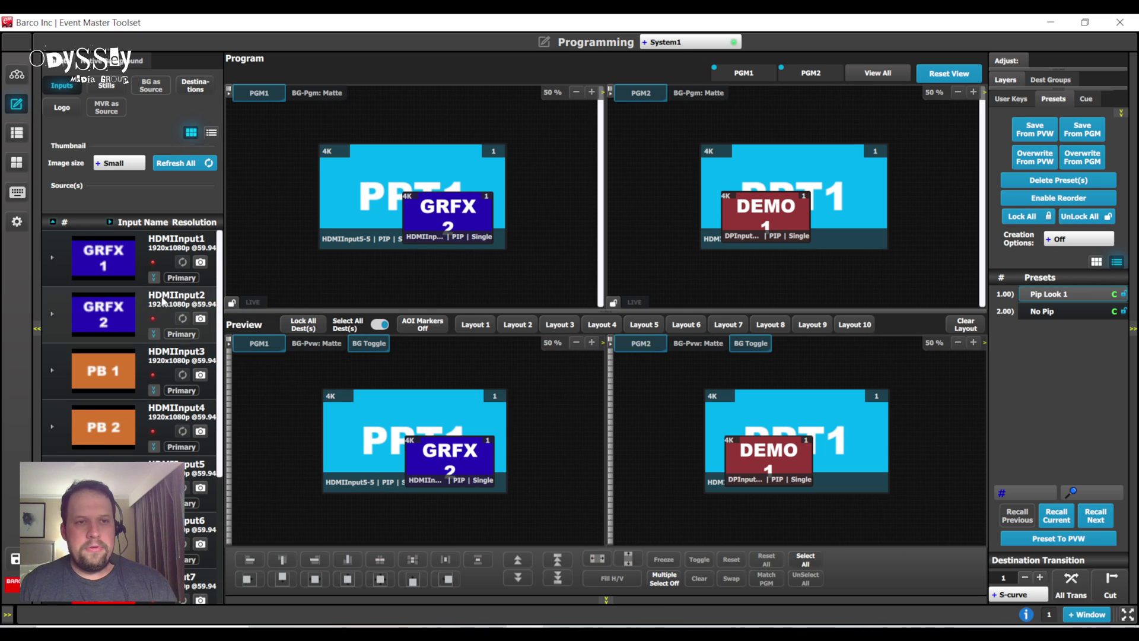
left_click_drag(182, 315, 824, 465)
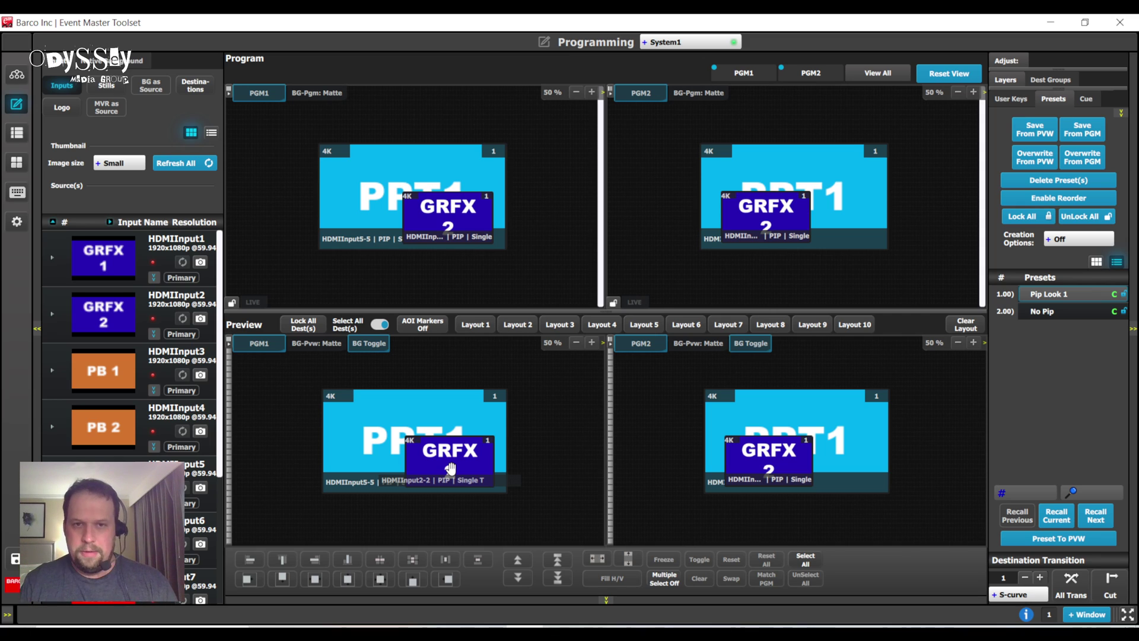
left_click_drag(453, 443, 365, 452)
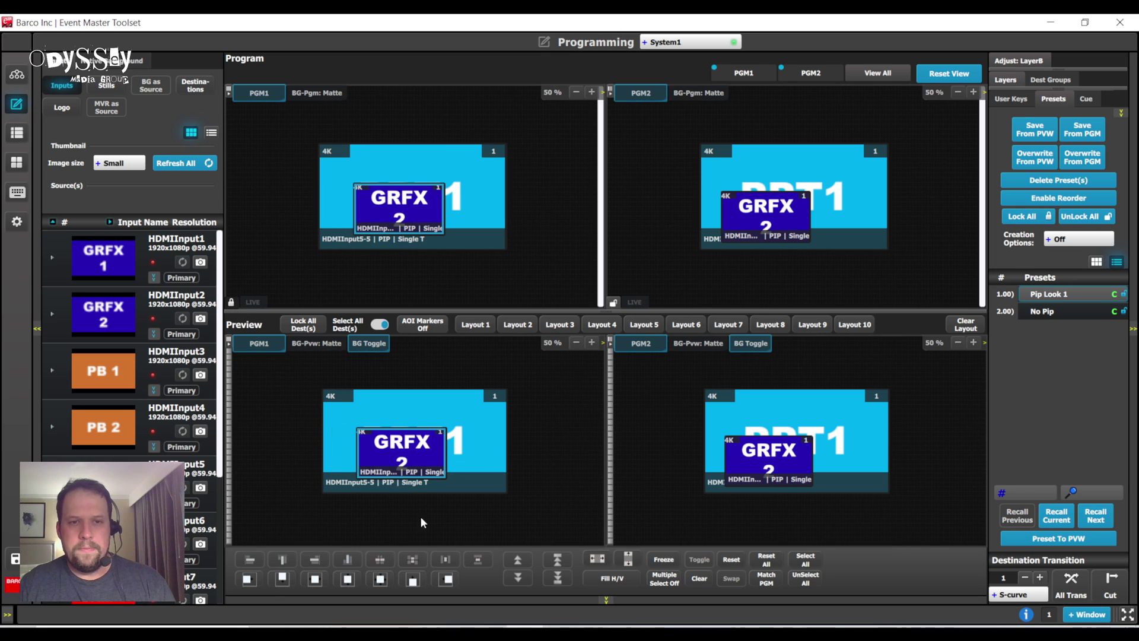
left_click(698, 578)
- Clear the GRFX 2 layer from PGM2 preview and take both plain PPT1 previews live
left_click(769, 466)
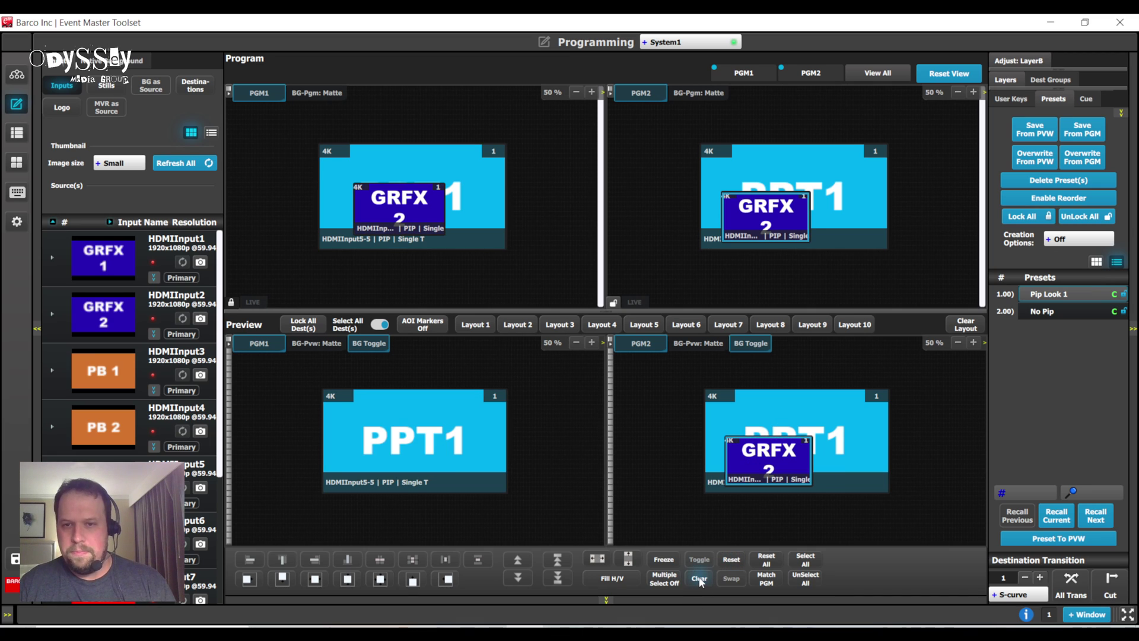
left_click(699, 578)
left_click(1087, 595)
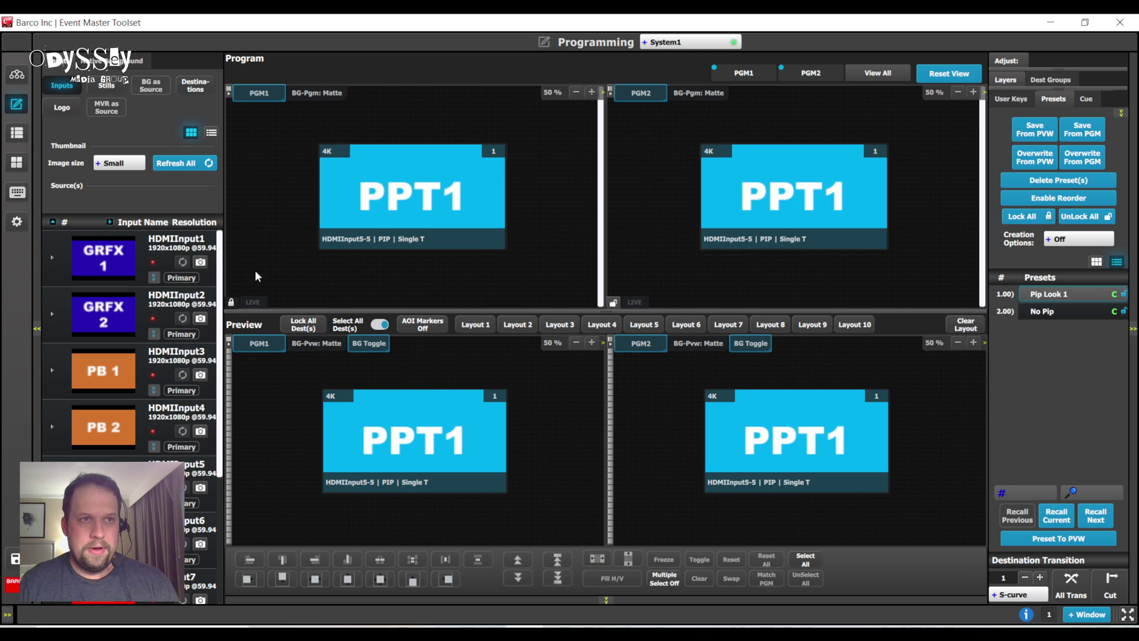
- Set the PDS-4K System Mode to 4x 4K30, accept the warning, and view PGM1A's settings
left_click(13, 76)
left_click(541, 310)
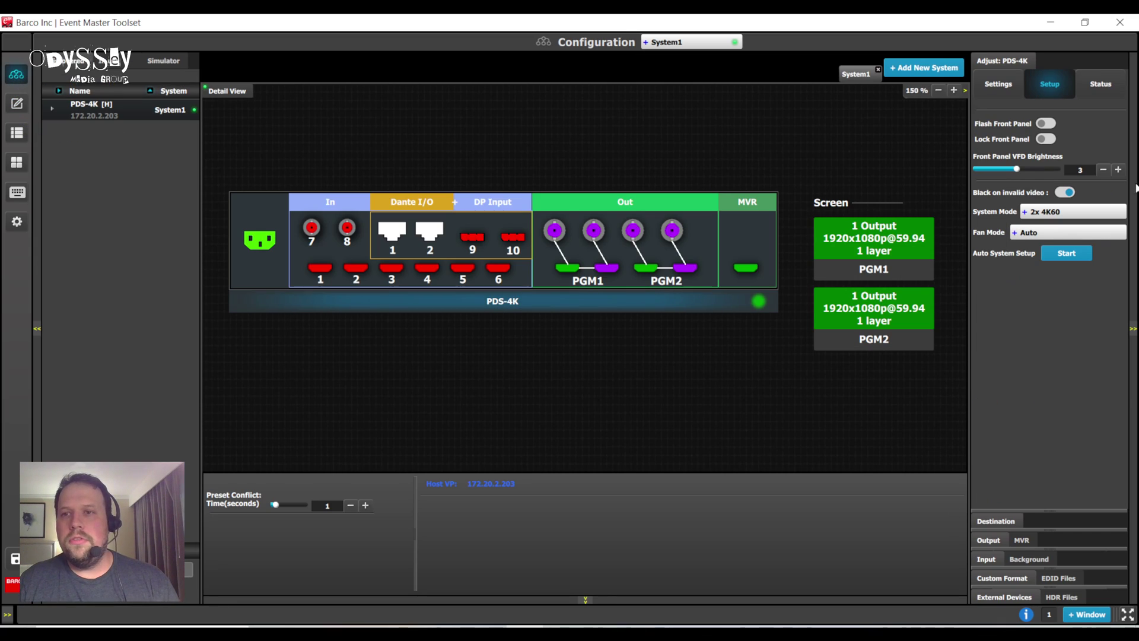
left_click(1092, 213)
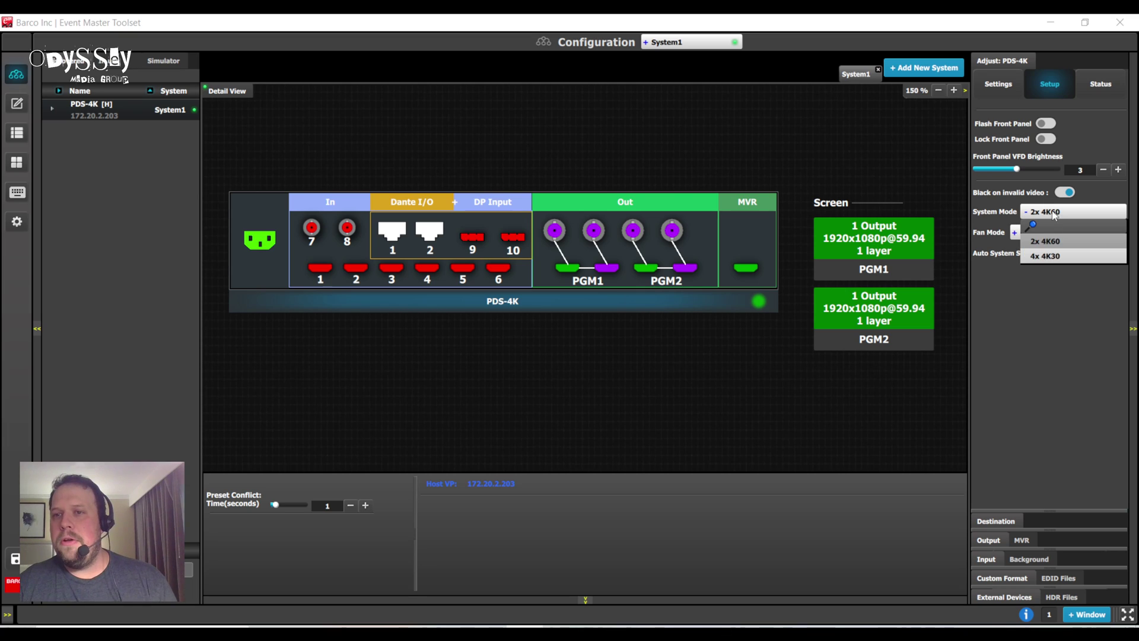
left_click(1056, 256)
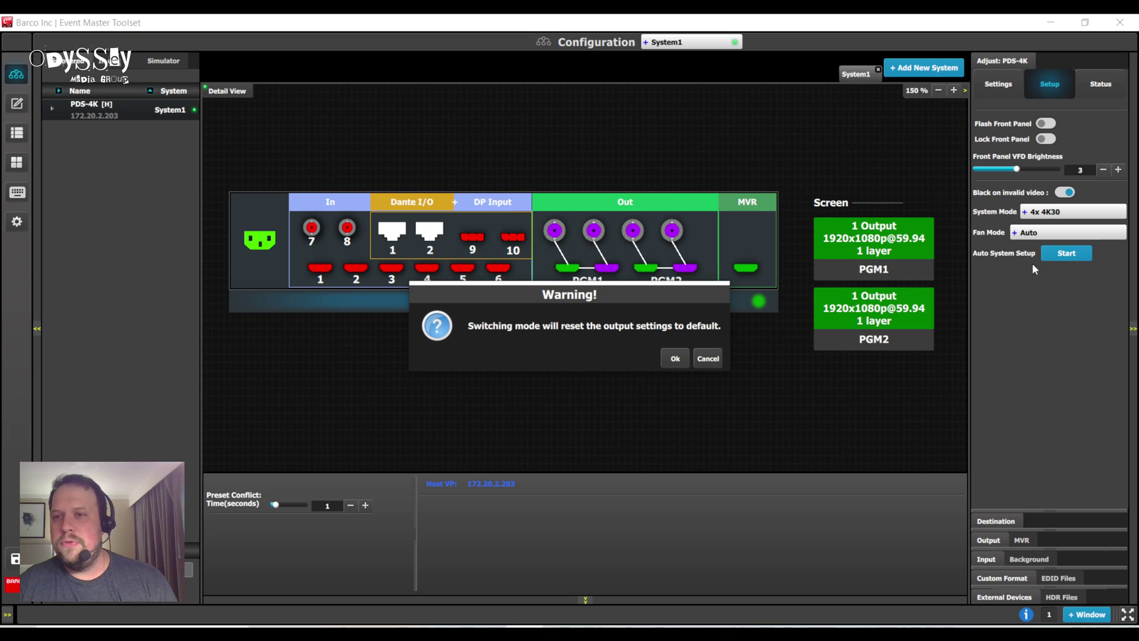
left_click(675, 358)
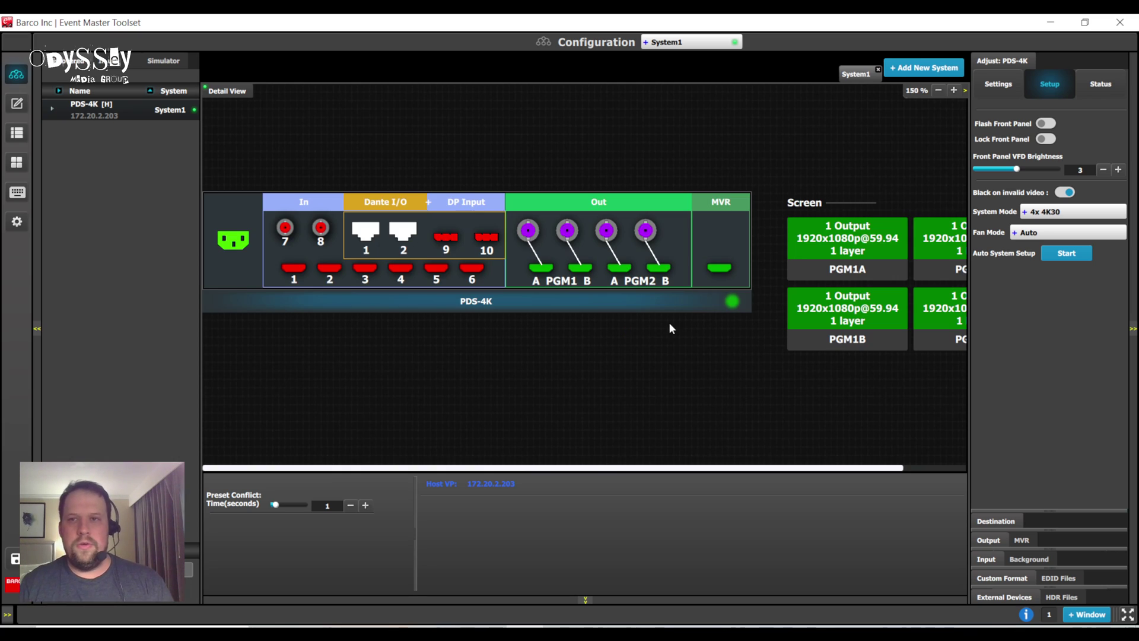
left_click(938, 92)
left_click(1011, 87)
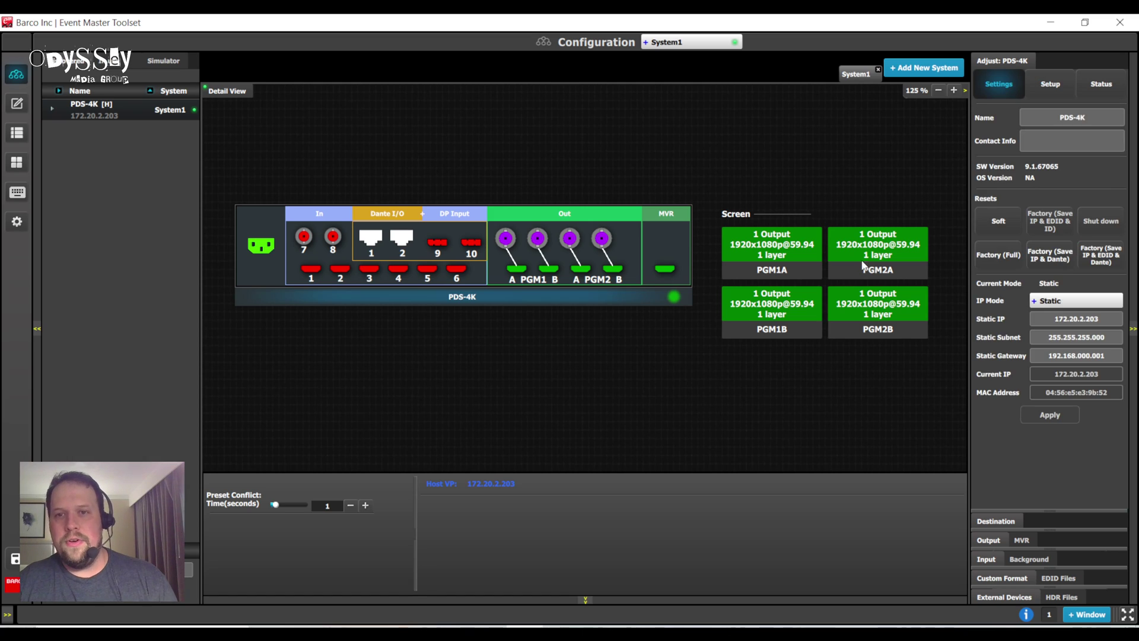
left_click(771, 259)
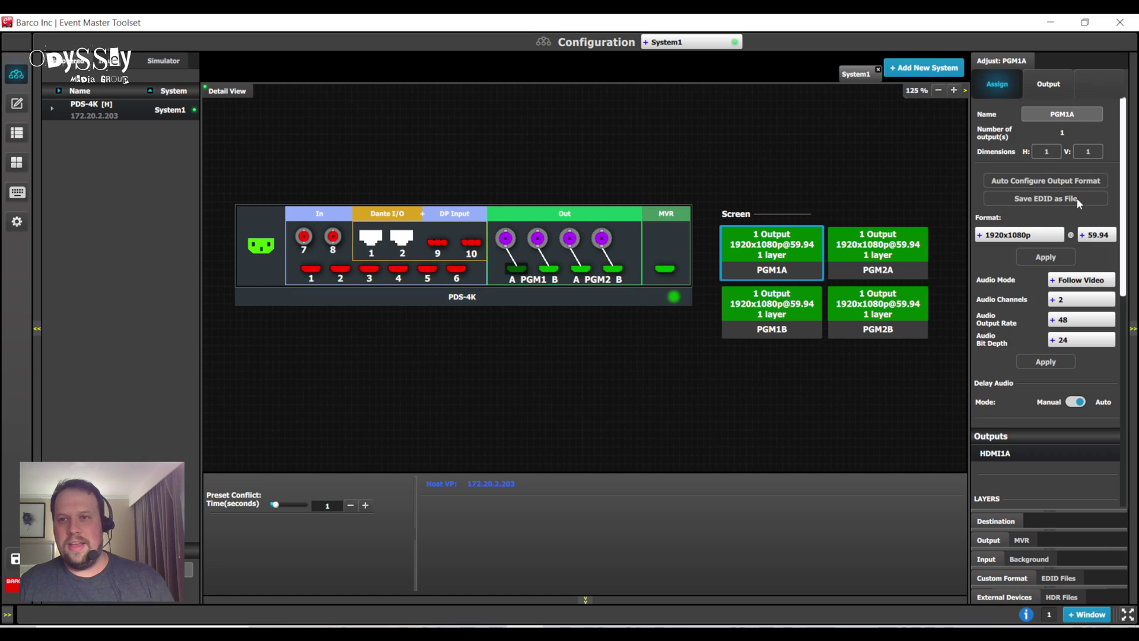
- Set PGM1A's output format to 3840x2160p VESA at 29.97
left_click(1019, 235)
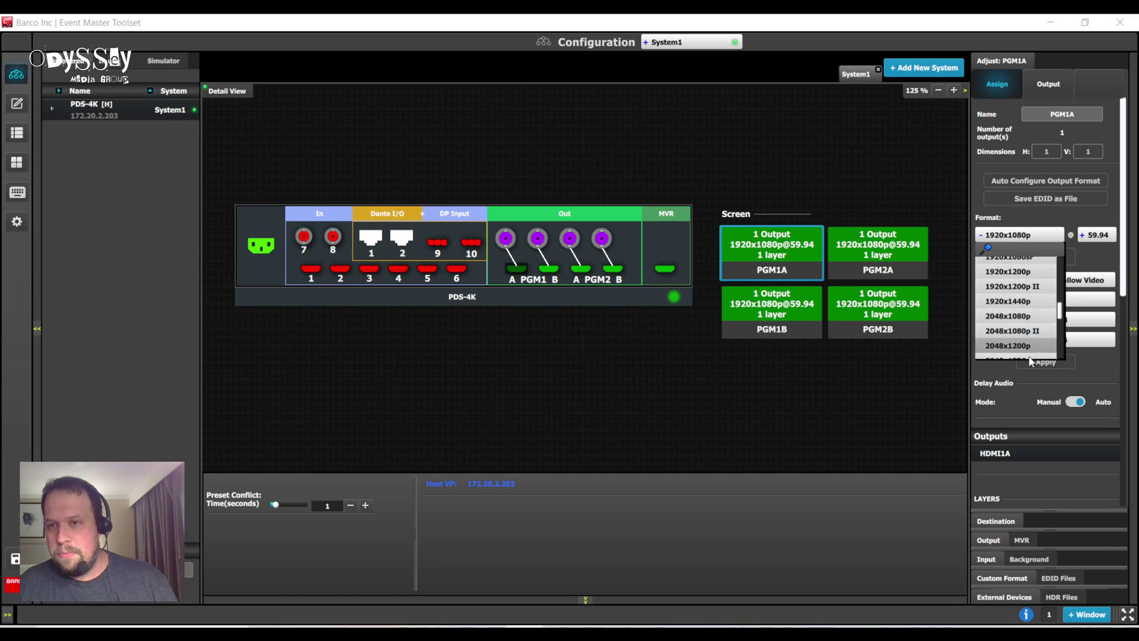
scroll(1020, 332, "down", 5)
scroll(1026, 354, "down", 5)
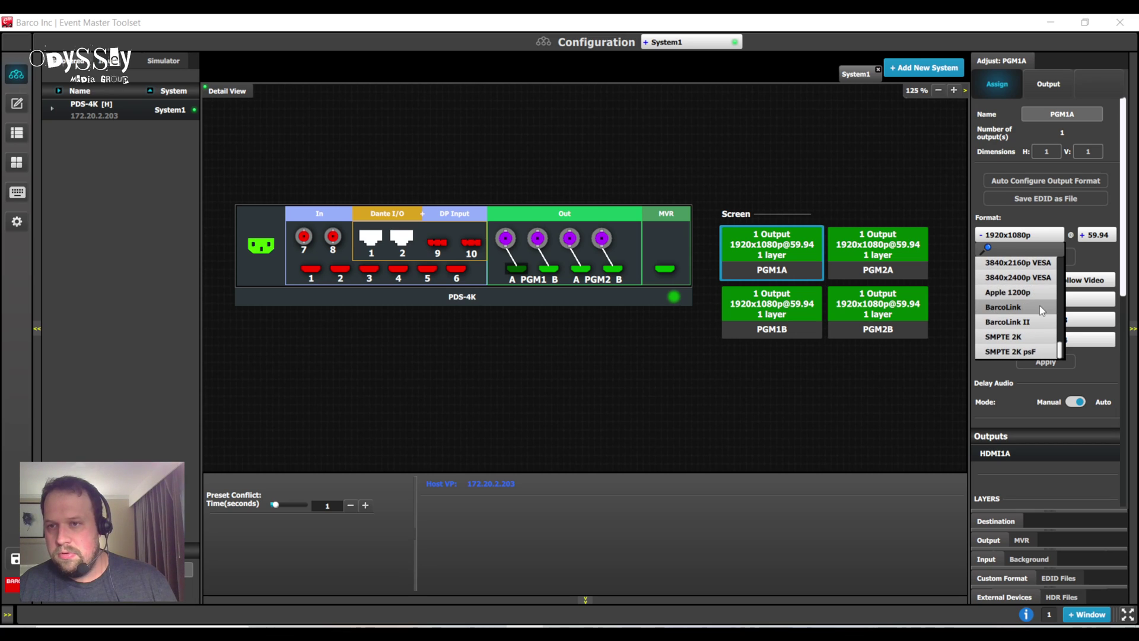
scroll(1038, 315, "up", 1)
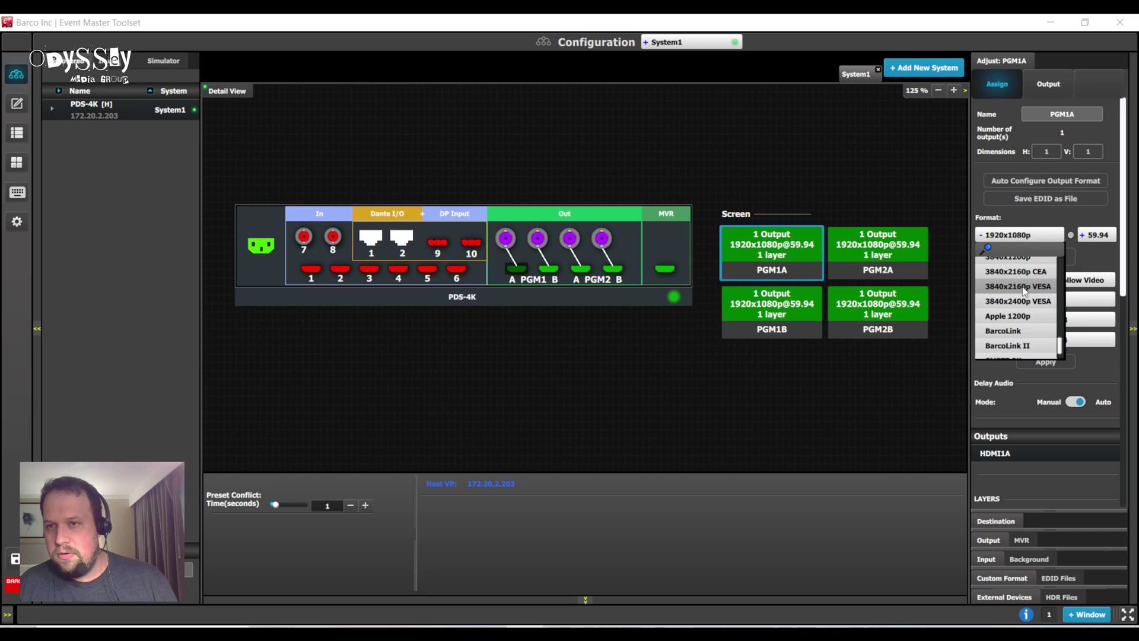
left_click(1022, 288)
left_click(1099, 235)
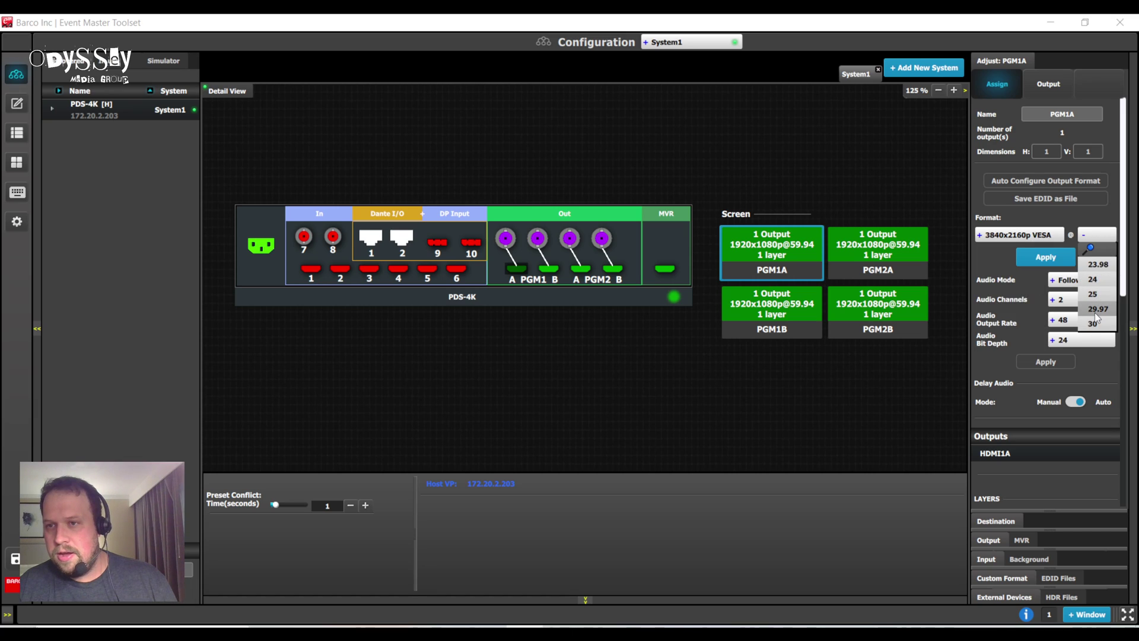
left_click(1096, 308)
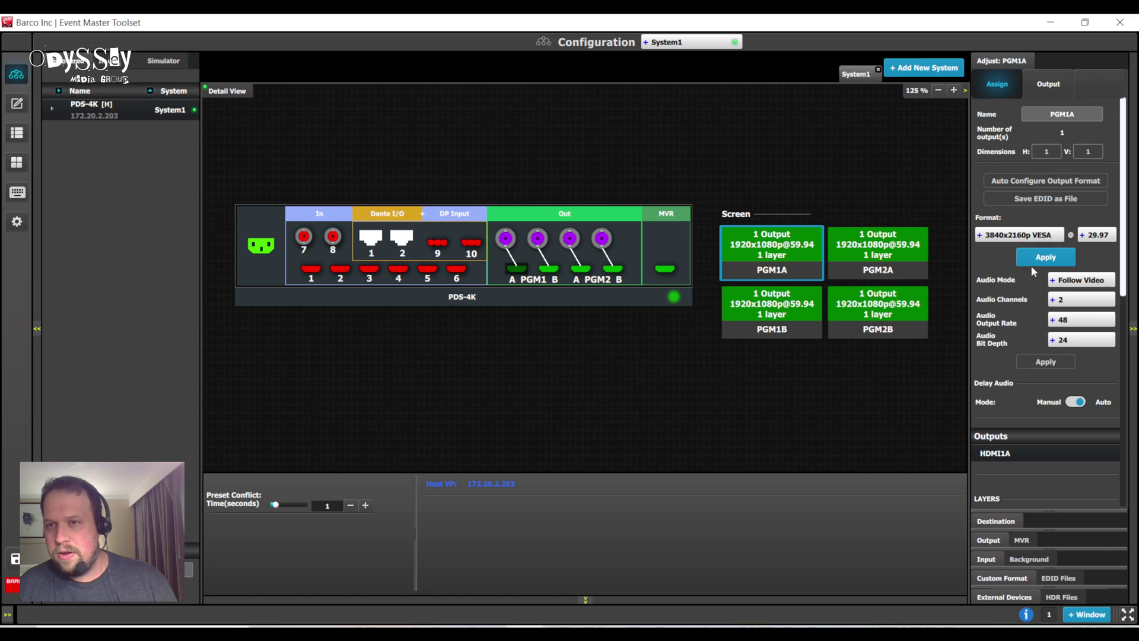
- Check the PGM2A, PGM2B, PGM1A and PGM1B screen settings to confirm their formats
left_click(878, 252)
left_click(877, 314)
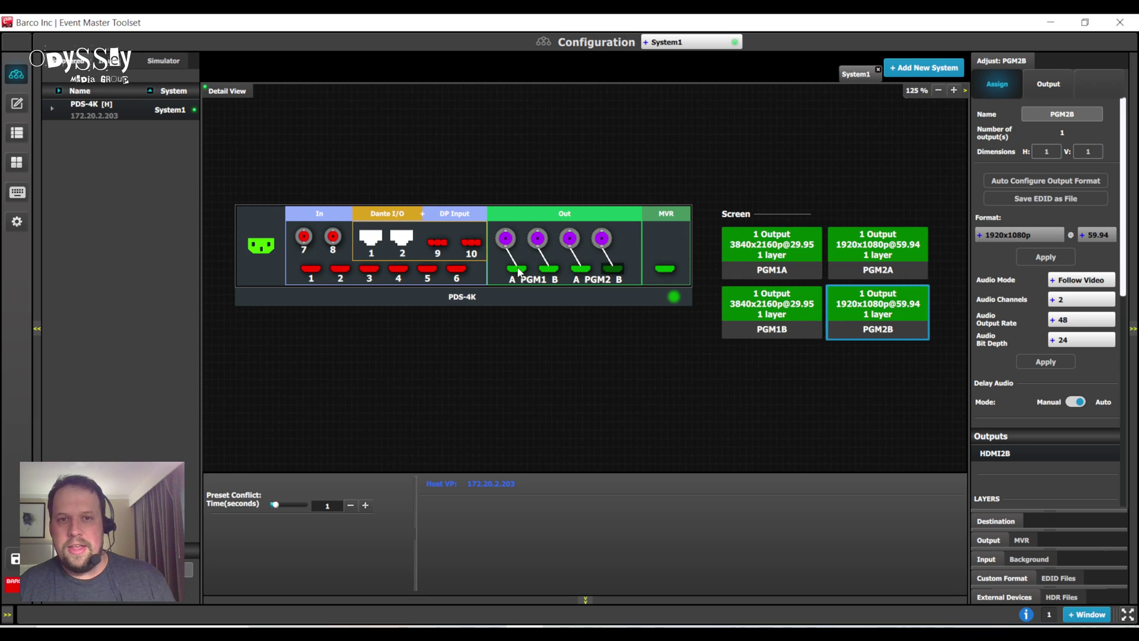
left_click(509, 240)
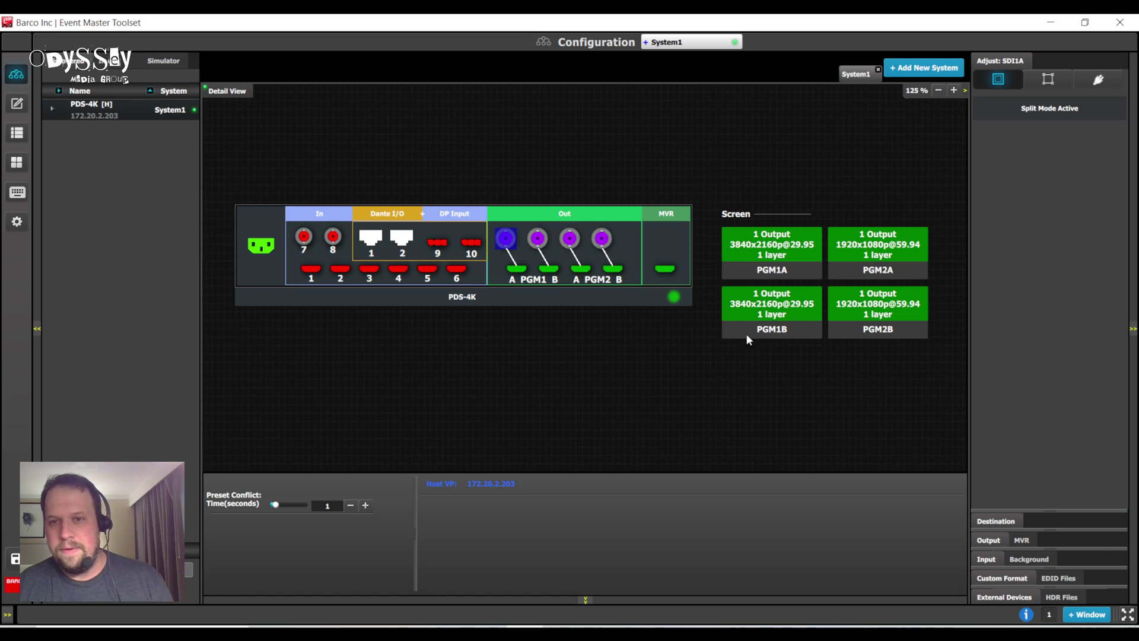
left_click(778, 330)
left_click(776, 255)
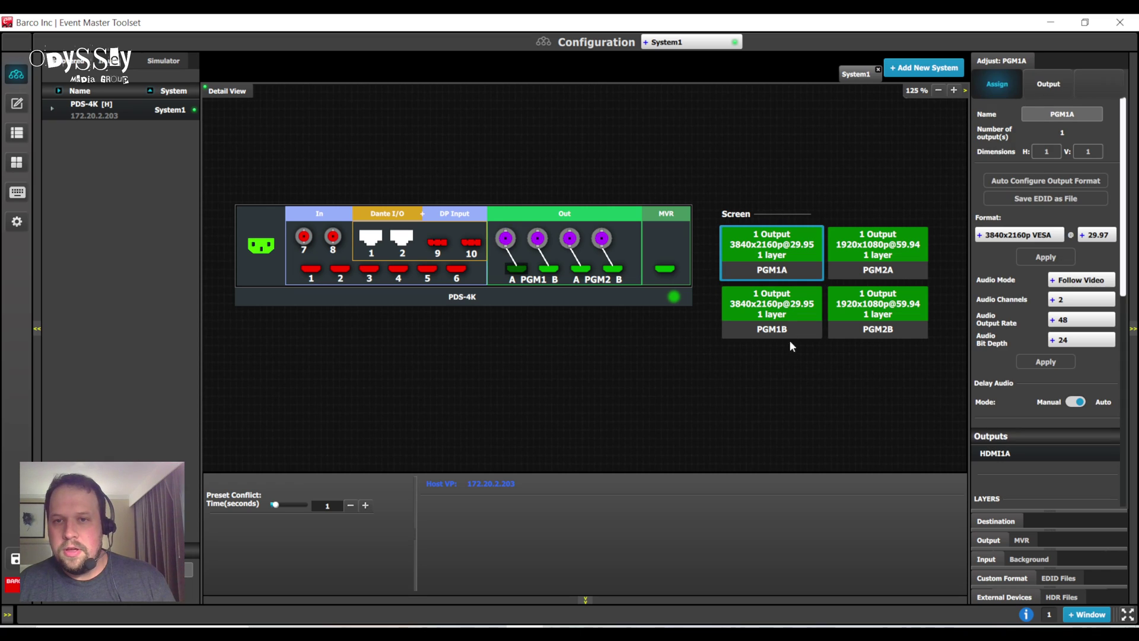
left_click(786, 304)
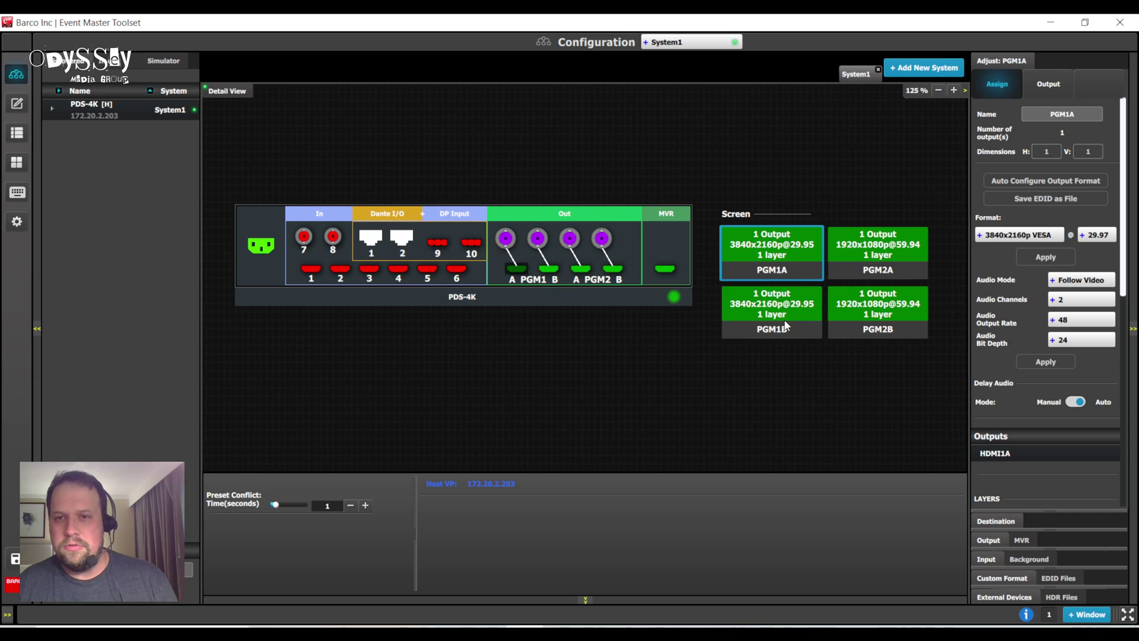
left_click(765, 262)
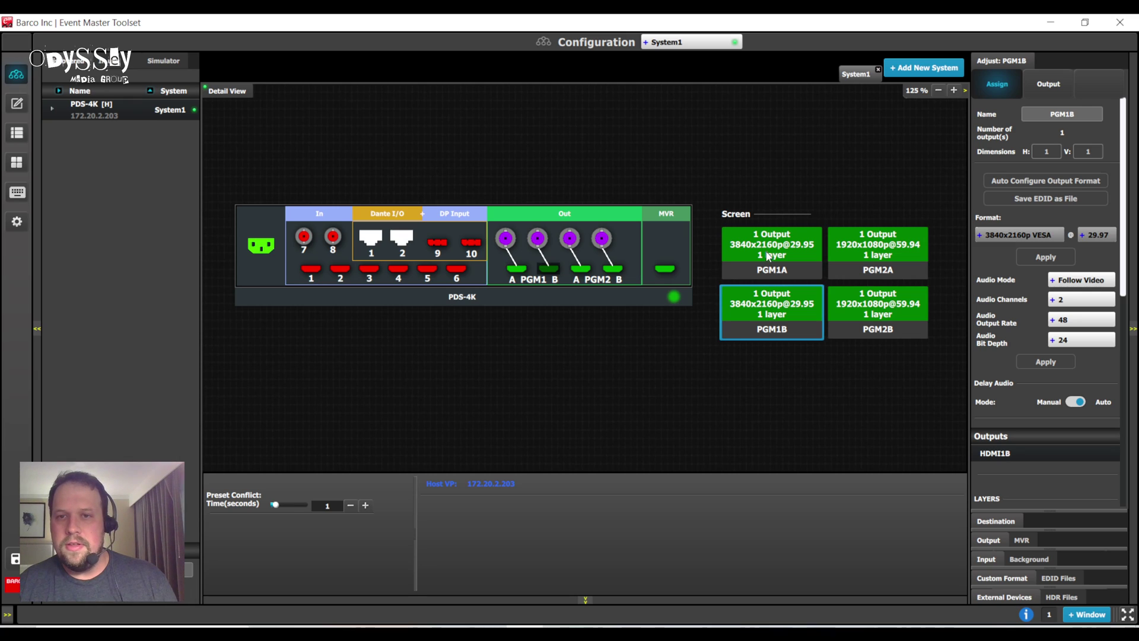
left_click(772, 331)
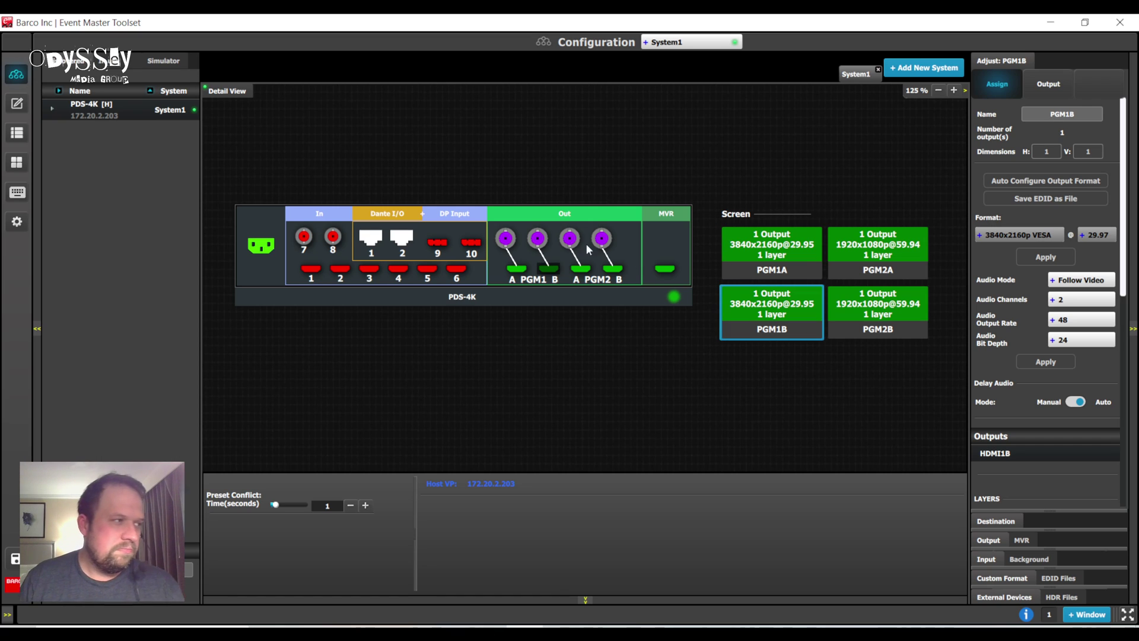
- Assign thumbnails CAM 1, BG 3 and BG 2 to HDMIInput1, HDMIInput2 and HDMIInput3
left_click(17, 104)
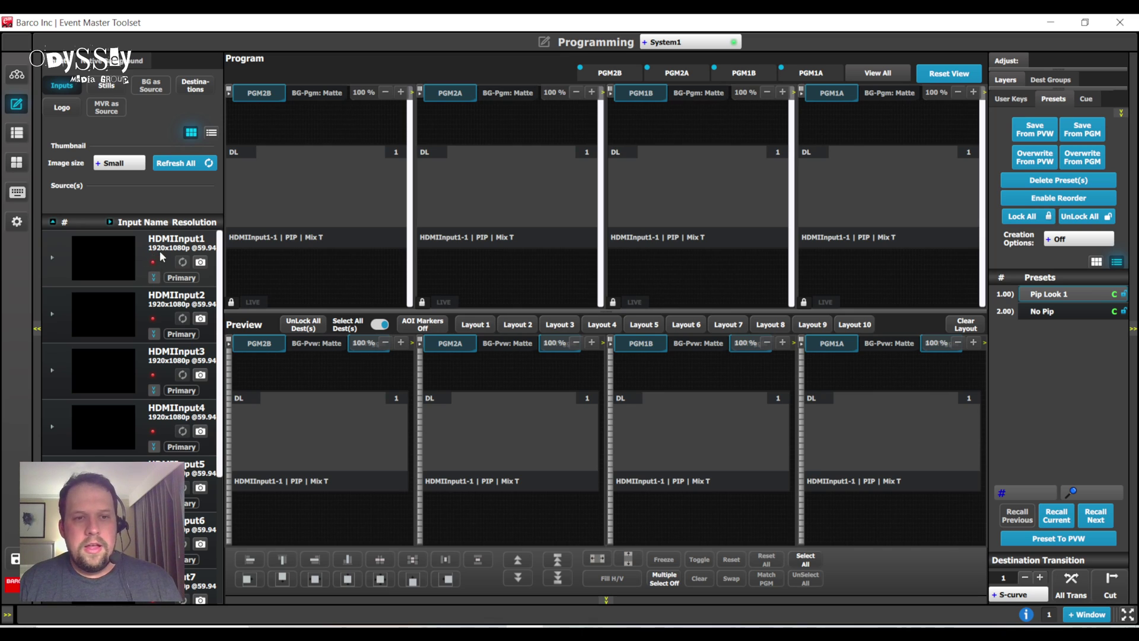
left_click(102, 261)
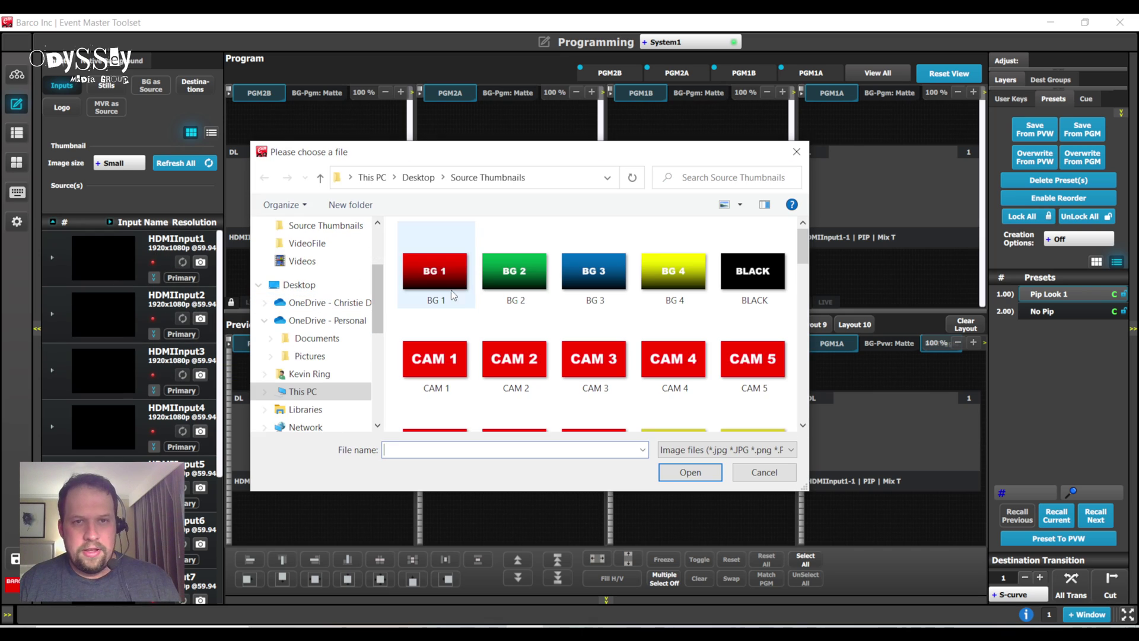
double_click(452, 359)
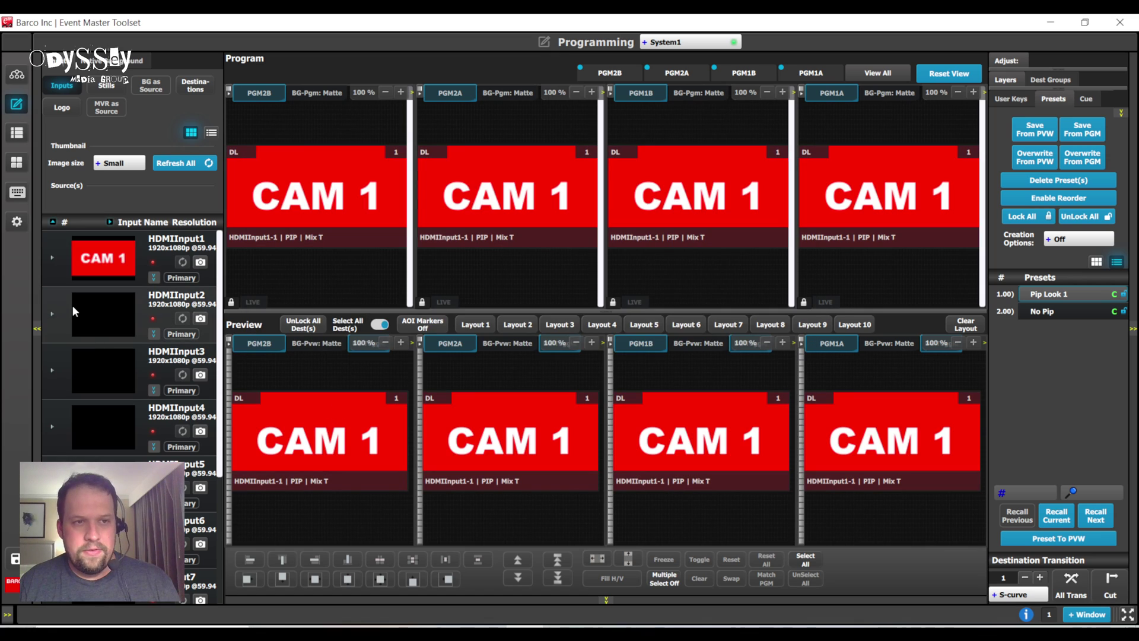
left_click(98, 303)
left_click(594, 270)
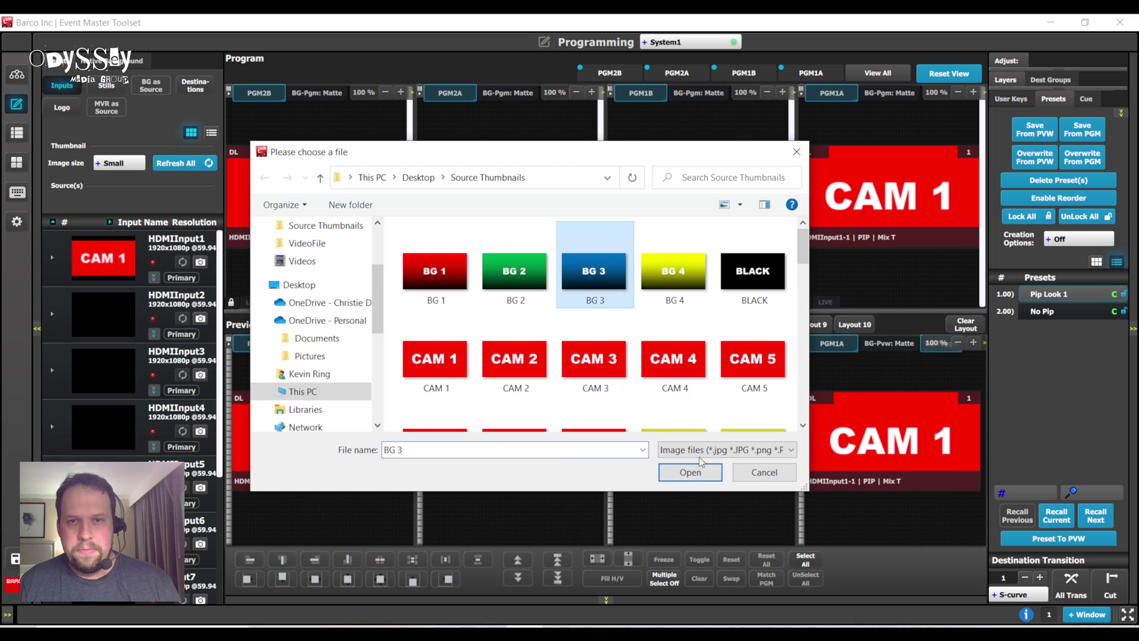
left_click(683, 472)
left_click(72, 359)
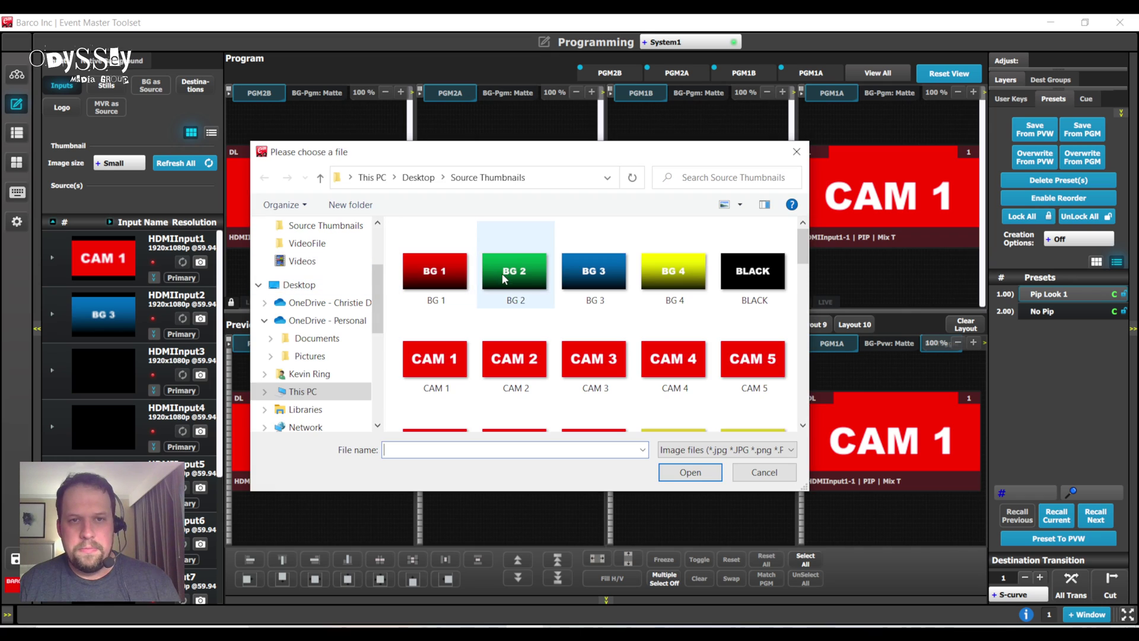
left_click(505, 272)
left_click(690, 473)
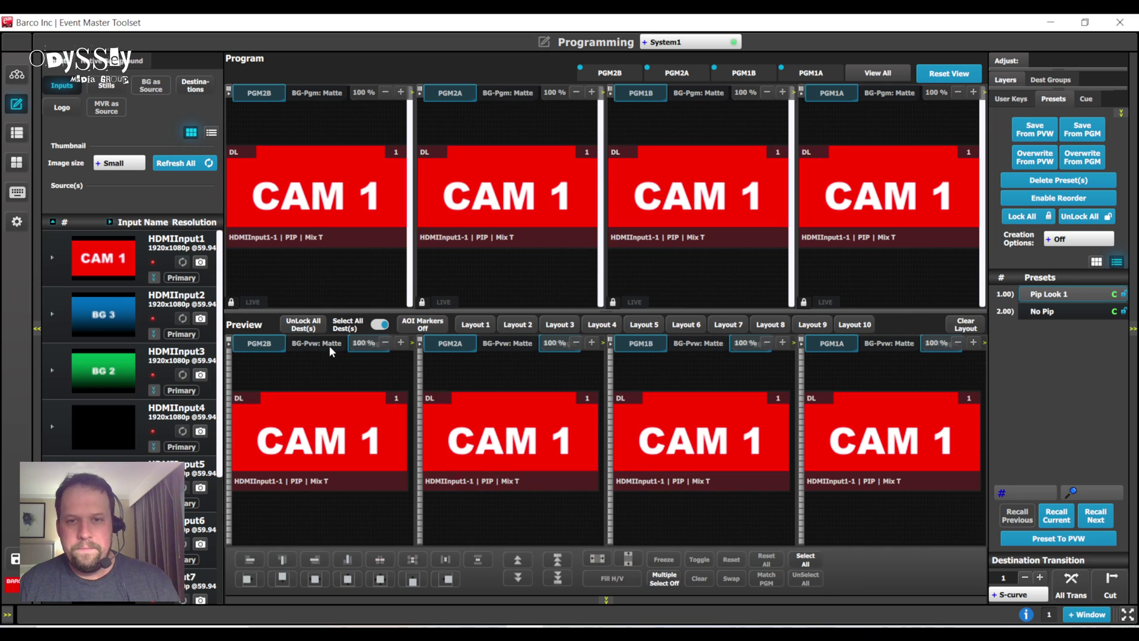
left_click(326, 402)
- Clear the PGM2B, PGM2A, PGM1B and PGM1A preview layers
left_click(1018, 61)
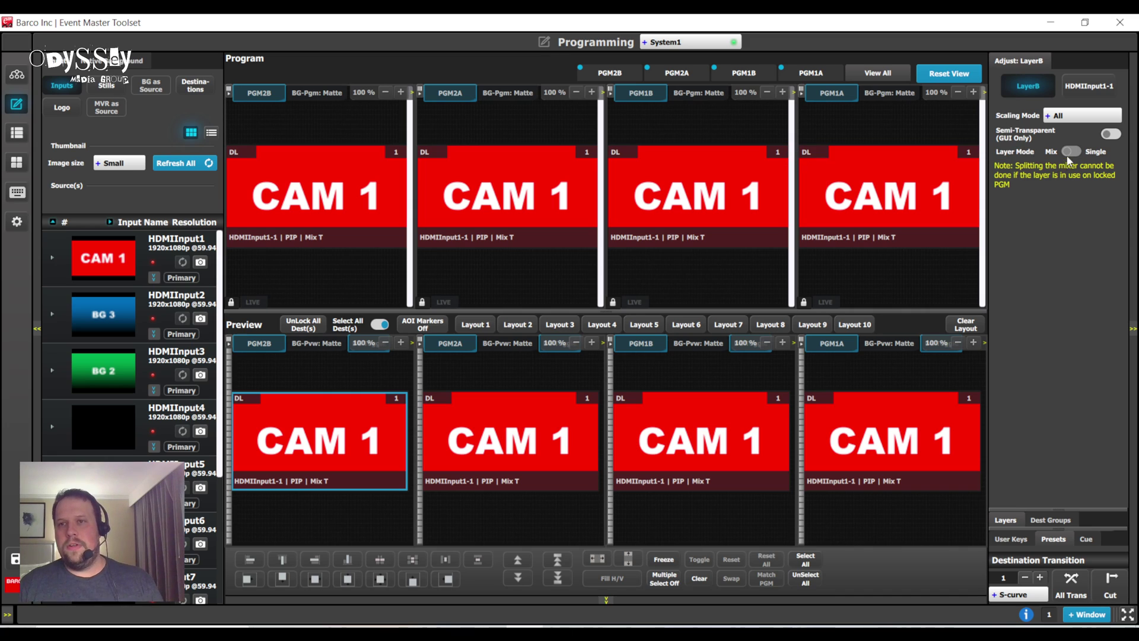
left_click(711, 571)
left_click(701, 578)
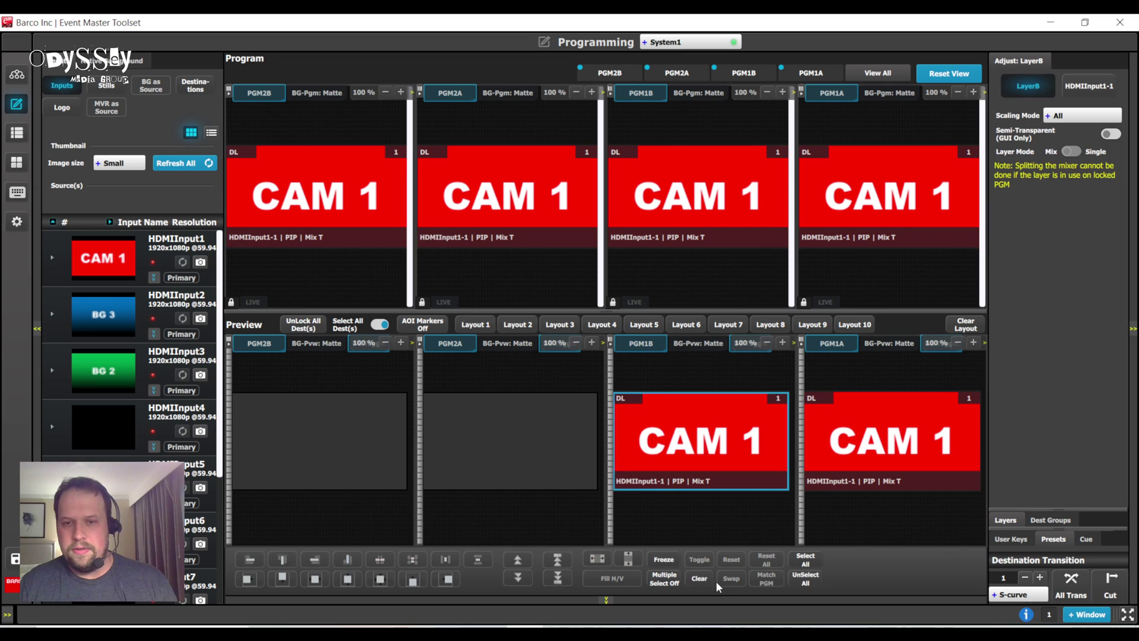
left_click(702, 579)
left_click(701, 578)
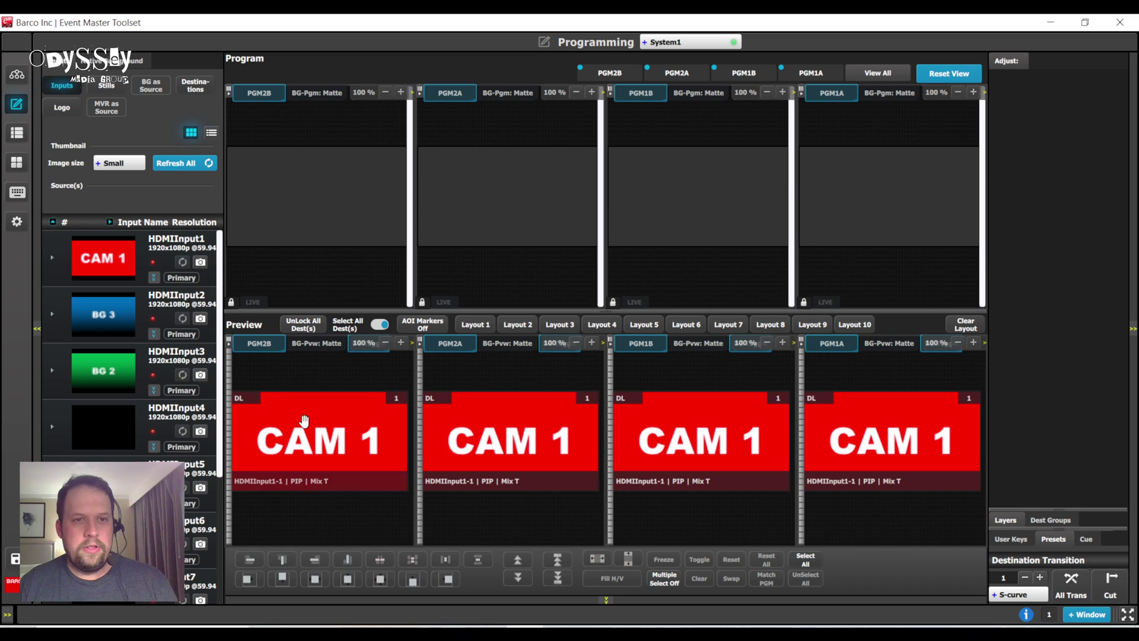
- Set PGM2B's CAM 1 layer to Single, add a BG 3 PIP, and take only PGM2B live
left_click(320, 439)
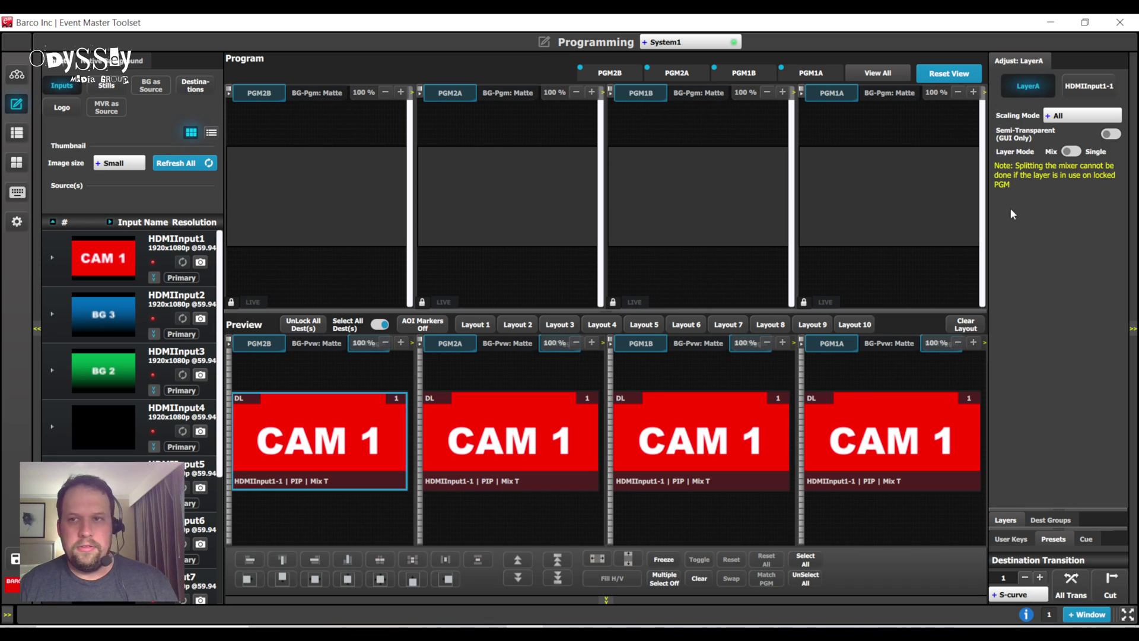
left_click(1071, 153)
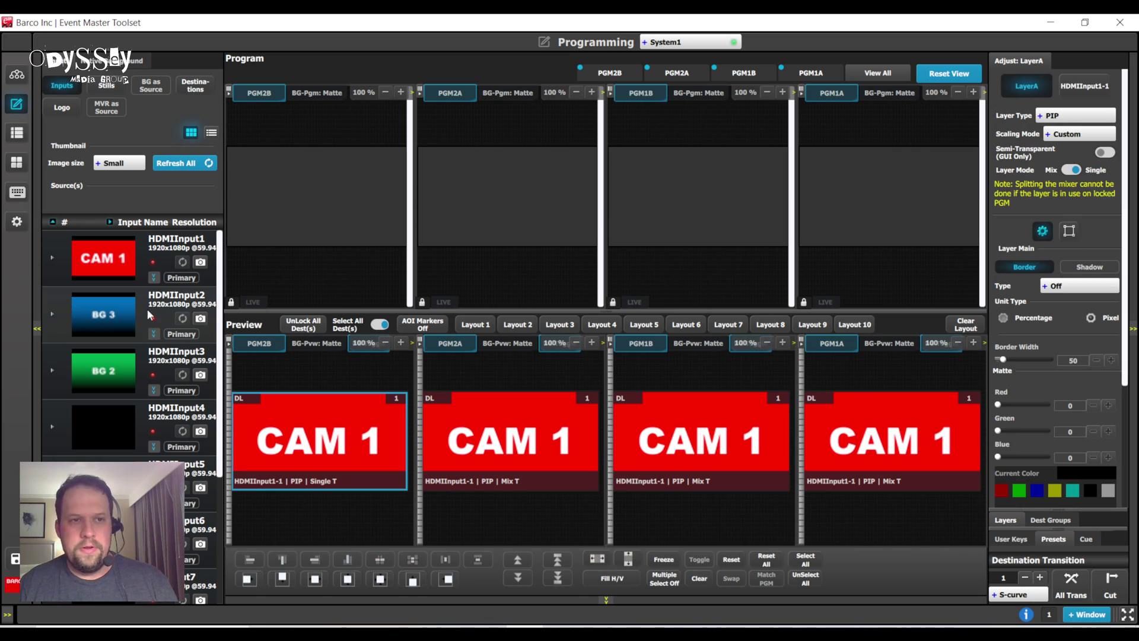
left_click_drag(147, 309, 312, 422)
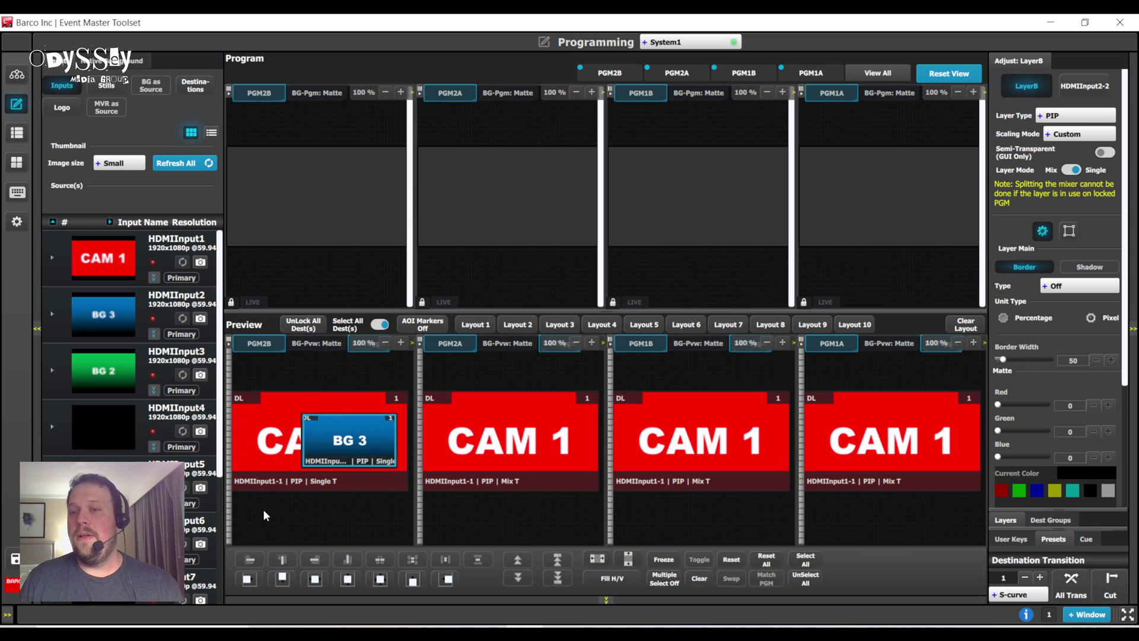
left_click_drag(335, 444, 343, 444)
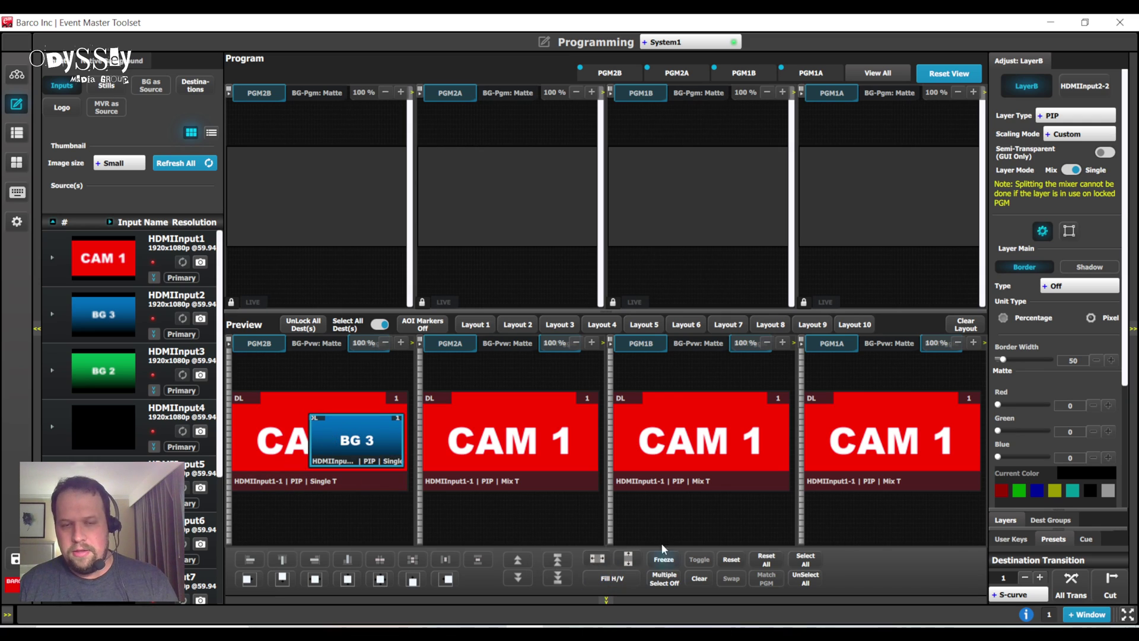
left_click(450, 344)
left_click(640, 343)
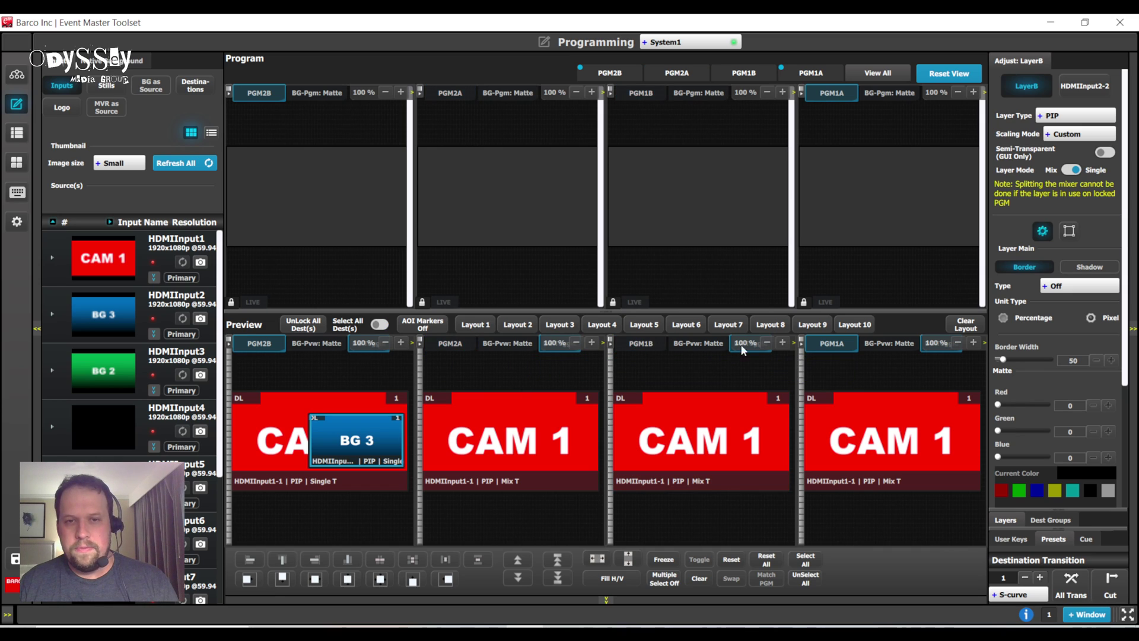
left_click(833, 343)
left_click(1072, 578)
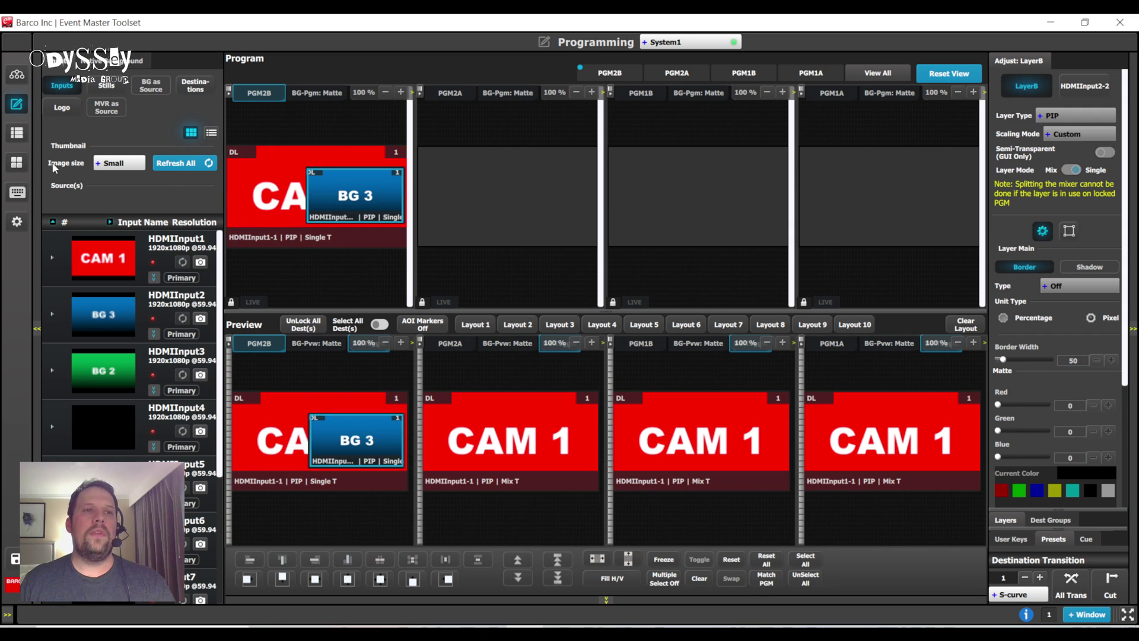
- Remove the PGM1A and PGM1B program windows from the multiviewer layout
left_click(17, 162)
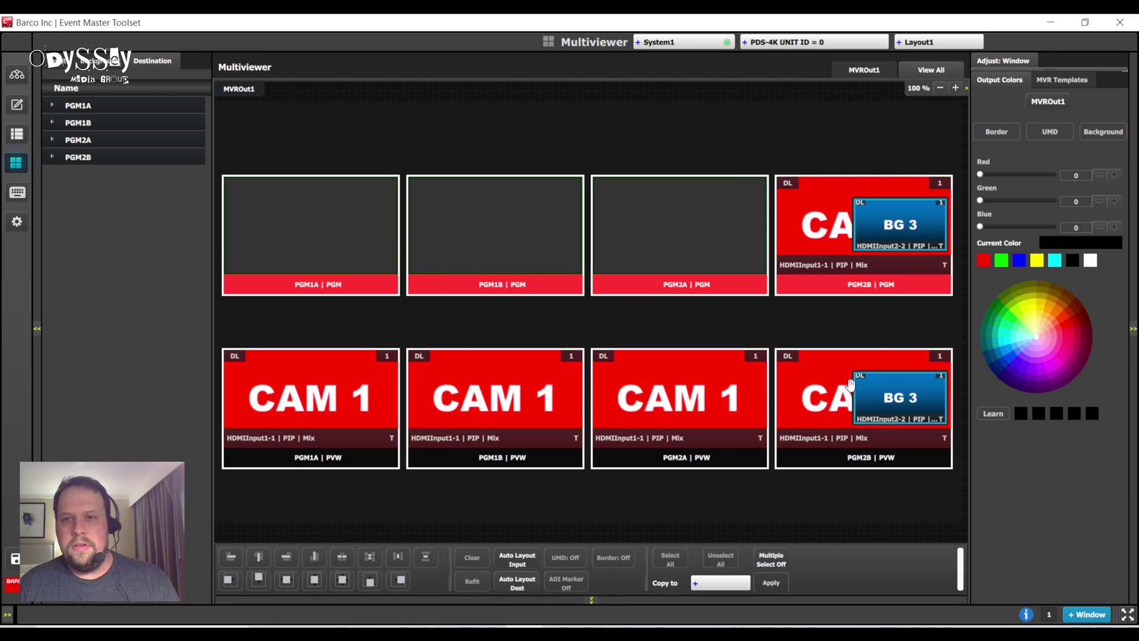
left_click(939, 87)
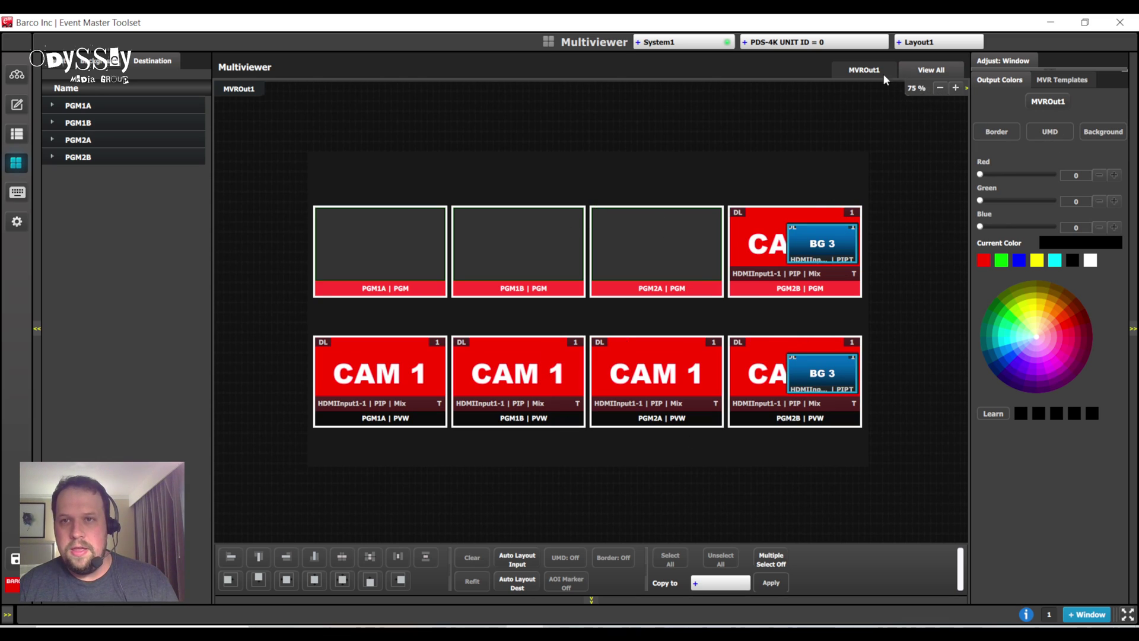
left_click(852, 76)
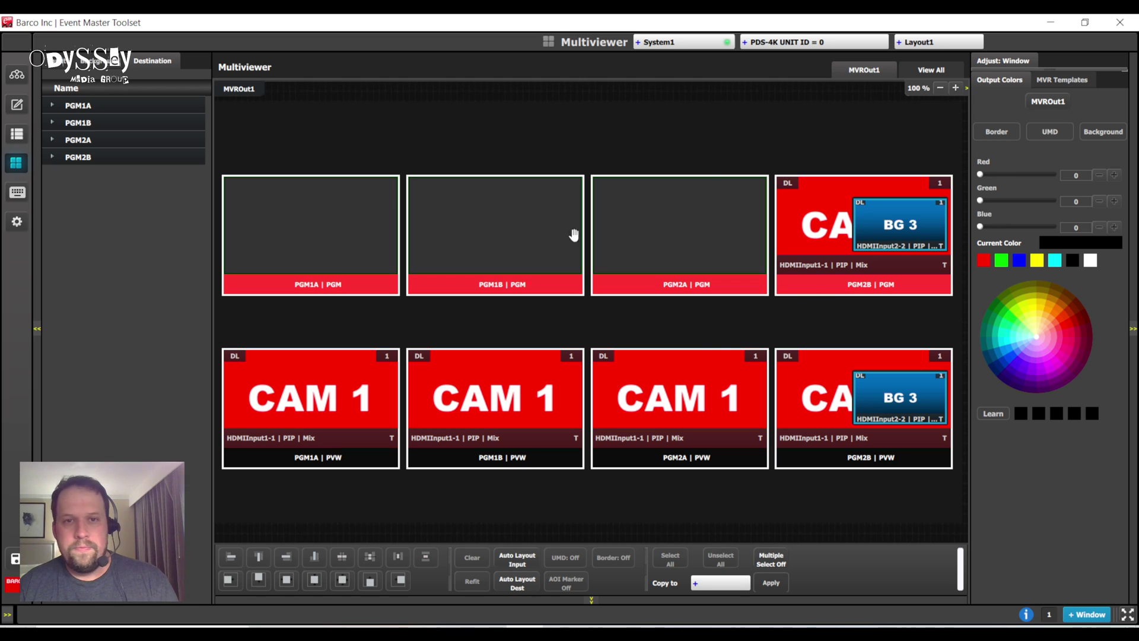
left_click(342, 235)
left_click(454, 236)
left_click(613, 234)
left_click(854, 226)
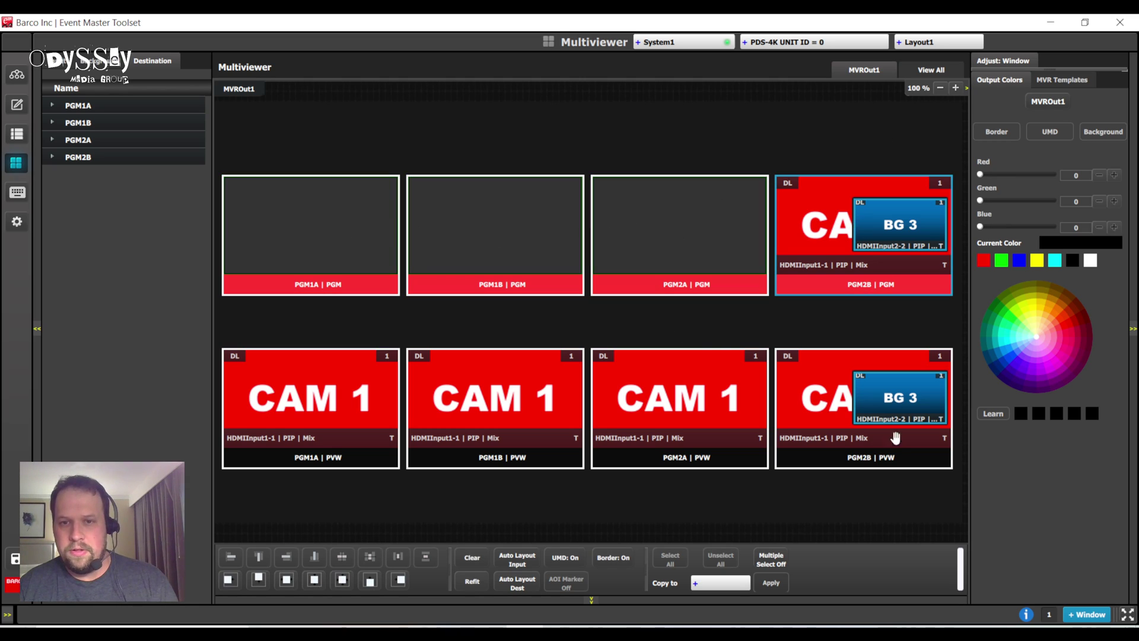
left_click(896, 438)
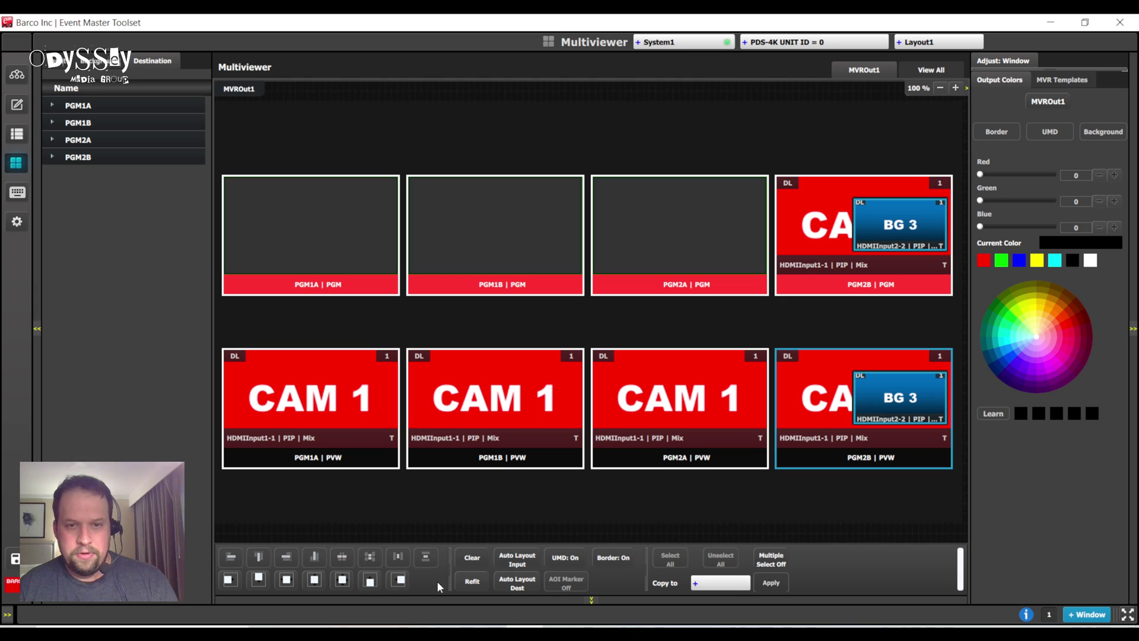
left_click_drag(297, 226, 304, 245)
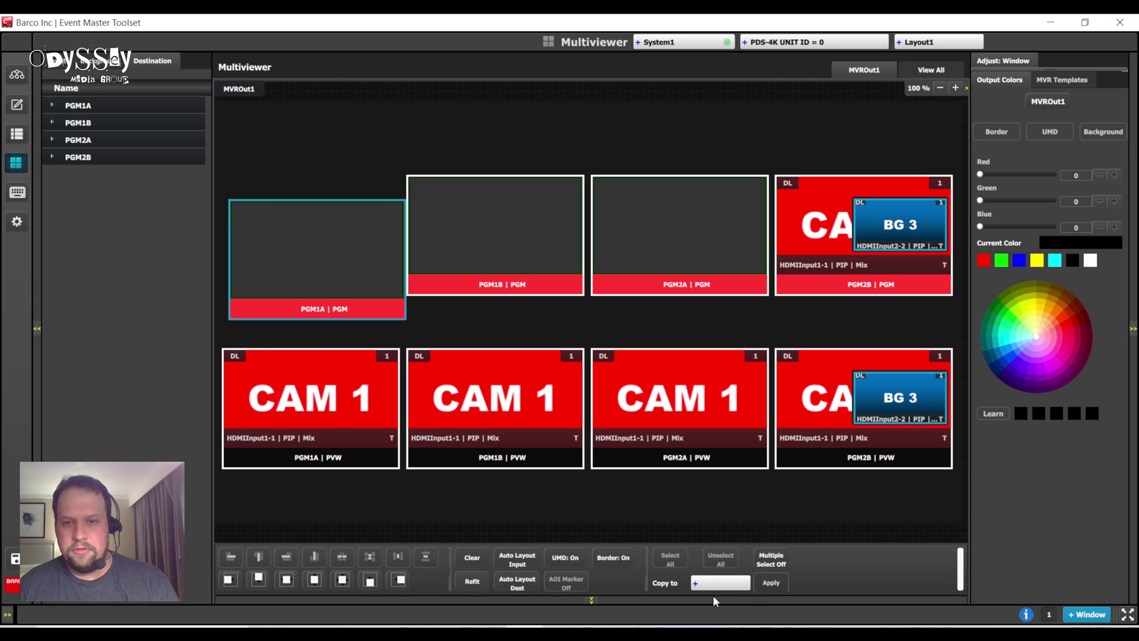
left_click(477, 566)
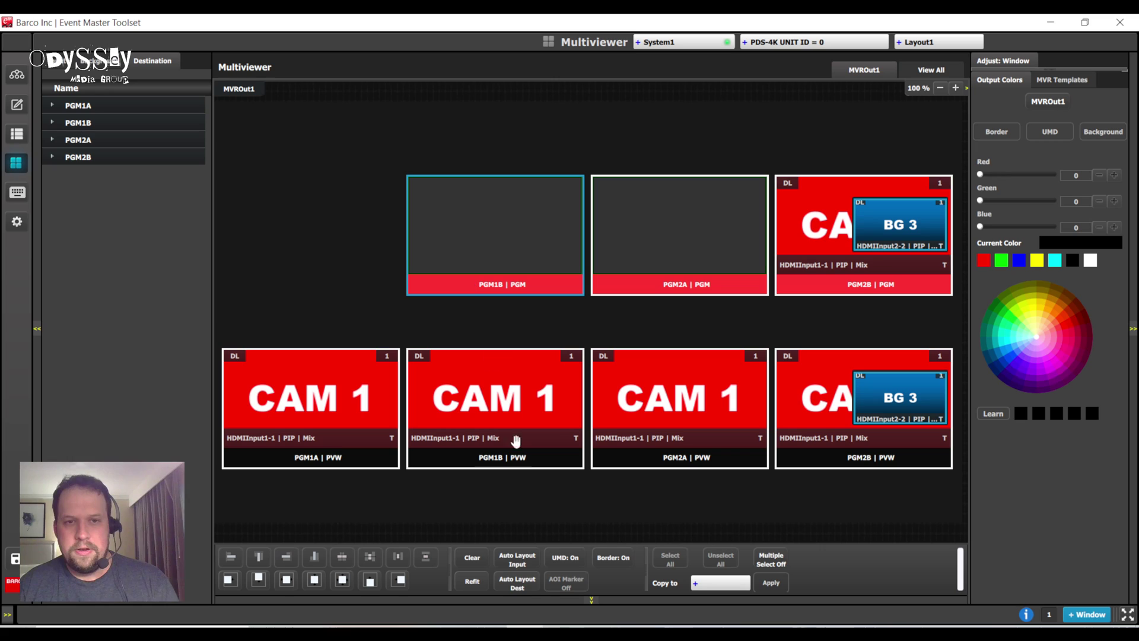
left_click(472, 560)
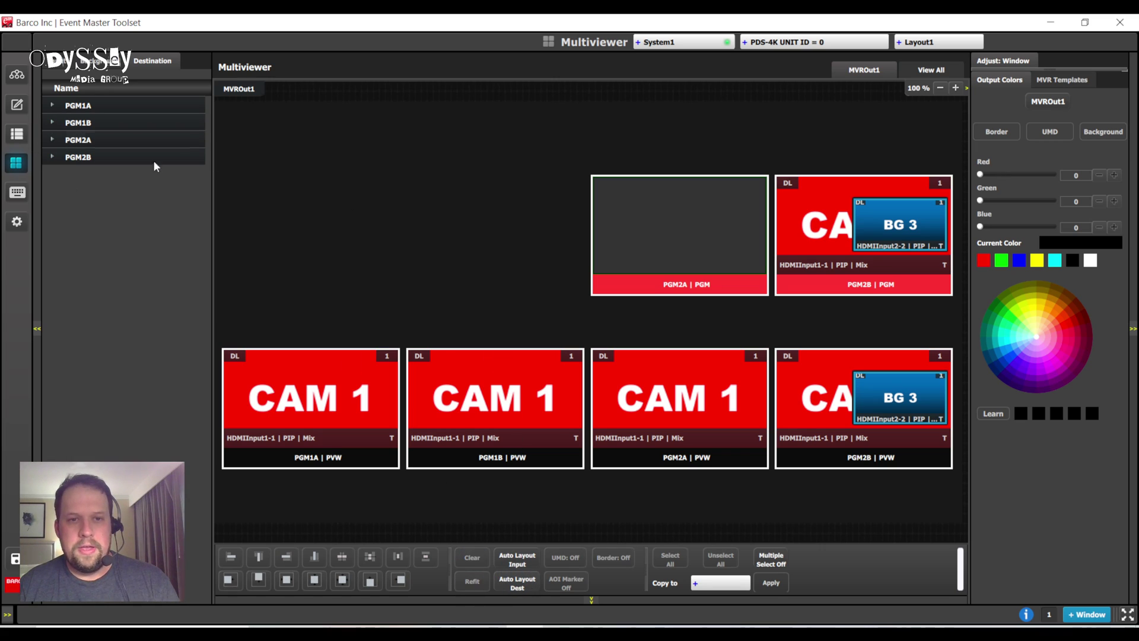
- Add CAM 1, BG 3 and BG 2 input windows and line them up side by side
left_click(62, 61)
double_click(65, 118)
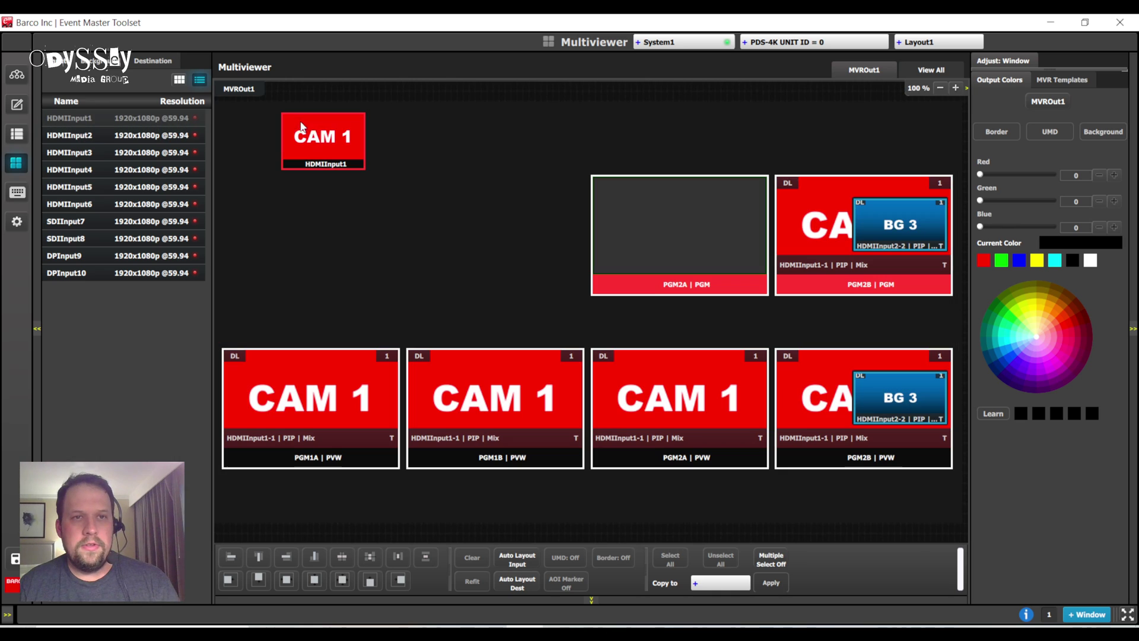
left_click_drag(70, 132, 435, 127)
left_click_drag(89, 153, 526, 116)
left_click_drag(415, 146, 314, 123)
left_click(413, 126)
left_click_drag(414, 126, 414, 120)
left_click_drag(540, 127, 485, 131)
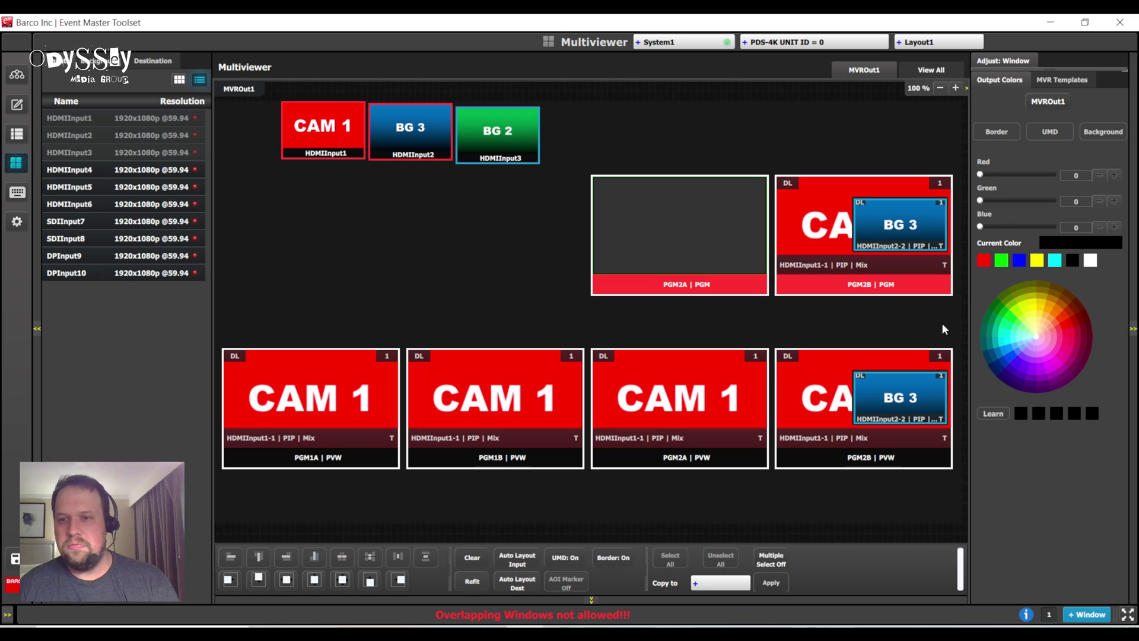
- Move through the Controller and Settings pages back to the Configuration page
left_click(17, 193)
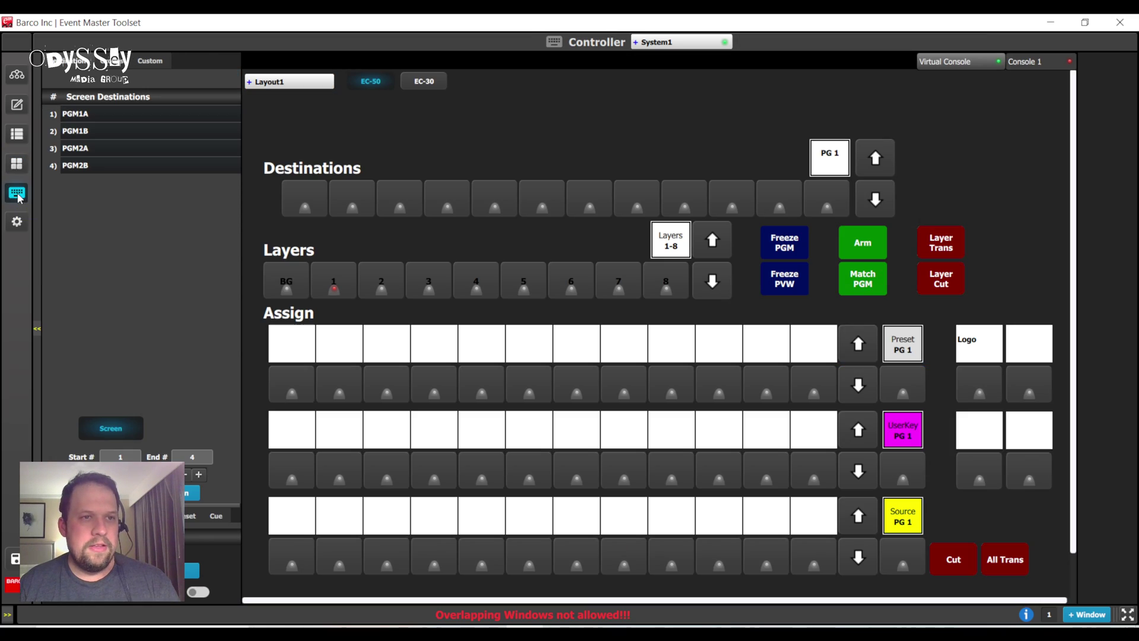
left_click(16, 223)
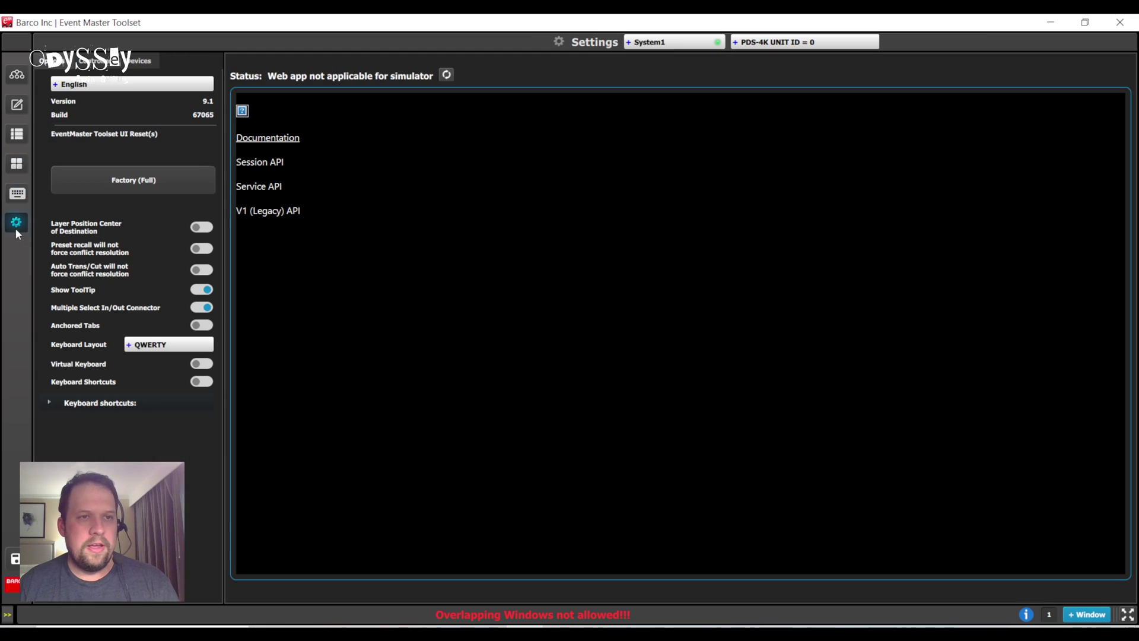
left_click(23, 75)
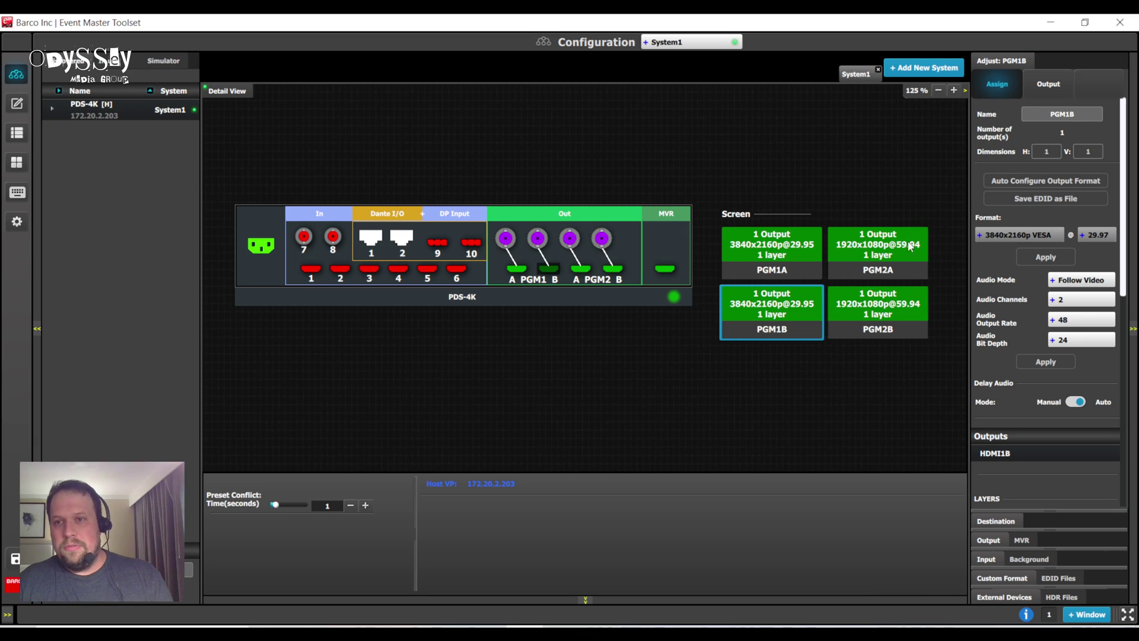
- Review the PDS-4K setup and status, leaving PGM1A's audio mode at Follow Video
left_click(484, 300)
left_click(1049, 82)
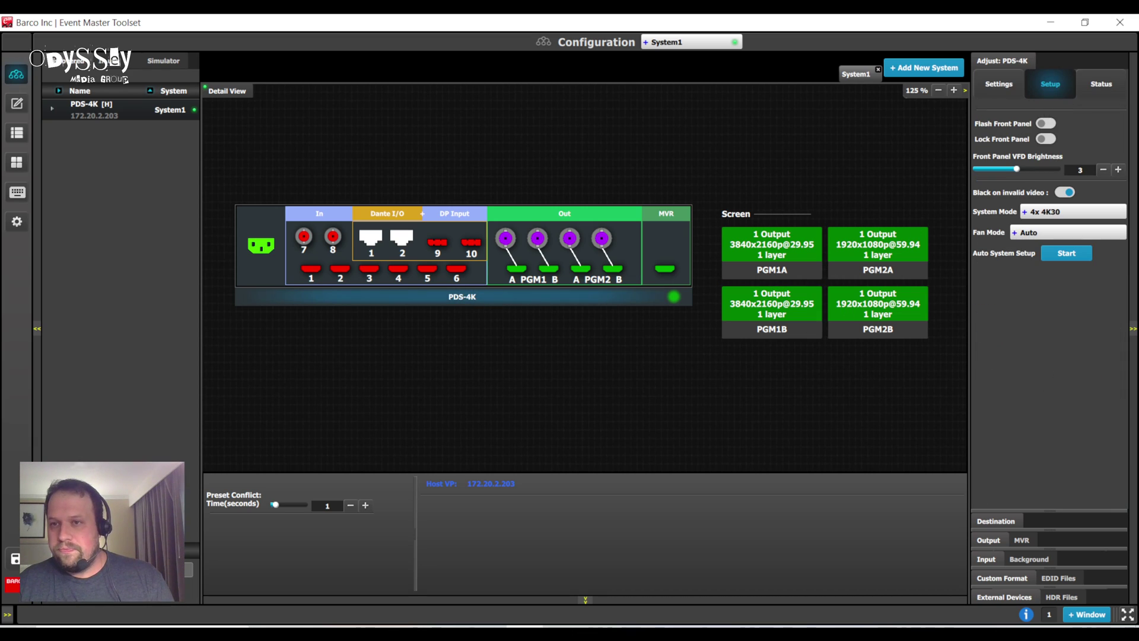
left_click(1113, 84)
left_click(1056, 85)
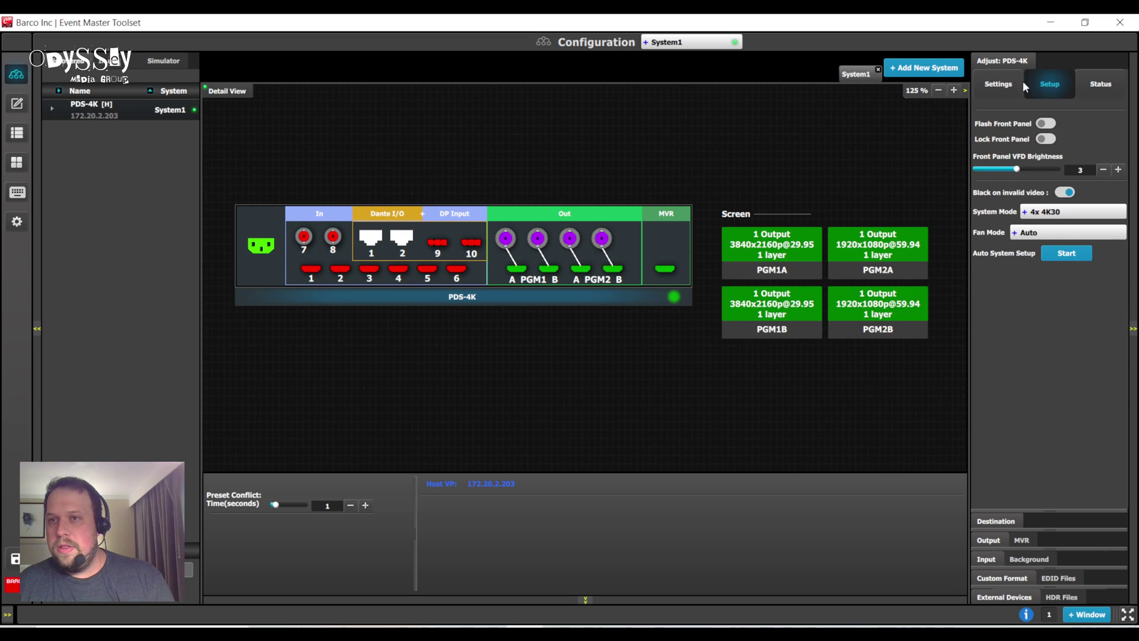
left_click(1008, 85)
left_click(765, 277)
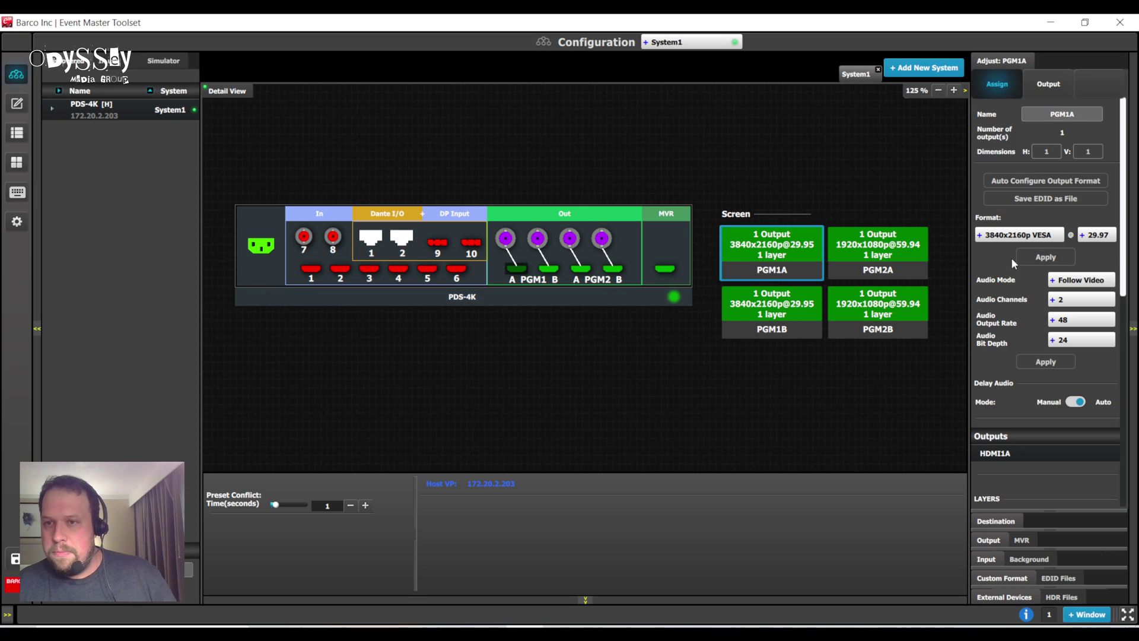
left_click(1071, 286)
left_click(1001, 304)
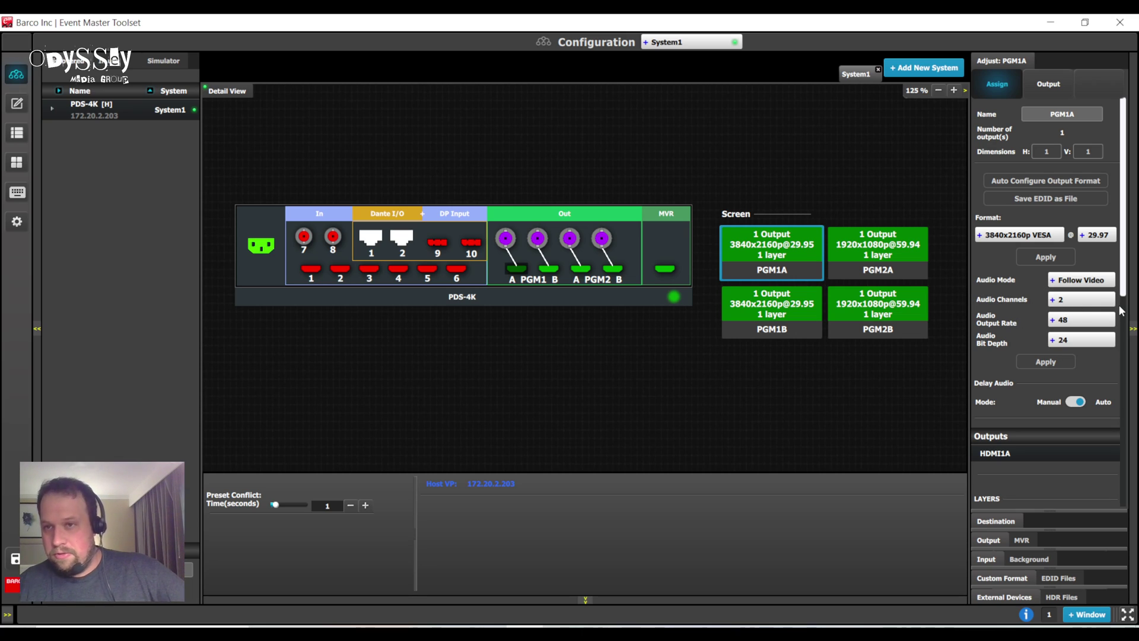
- Check HDMIInput1's settings, keeping its active audio channels at 2
left_click(986, 560)
left_click(1008, 253)
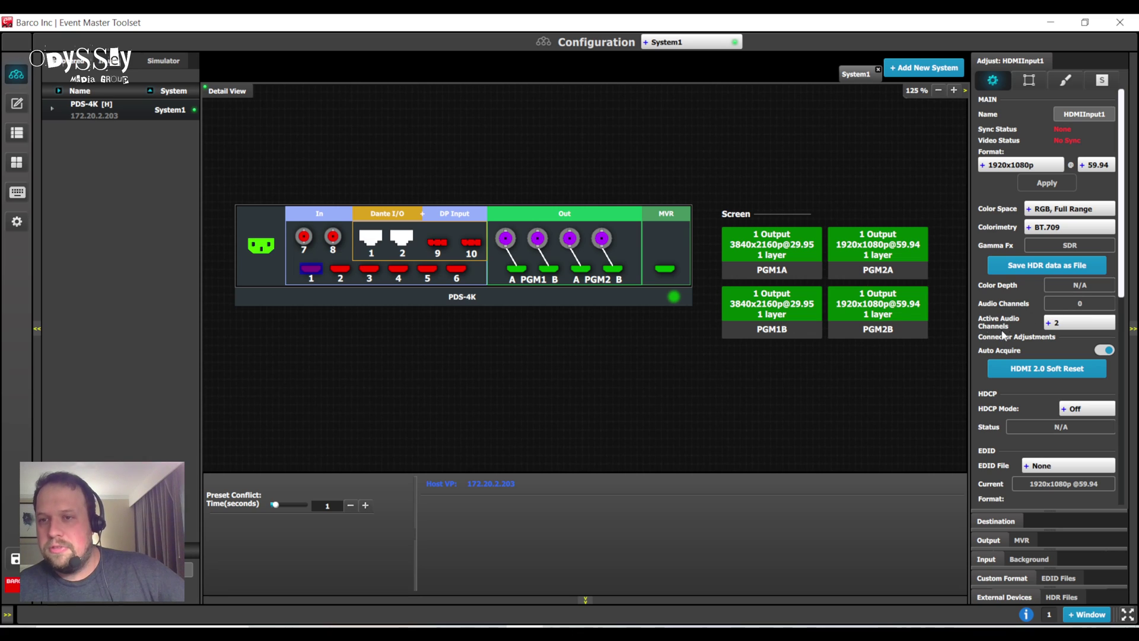
left_click(1062, 325)
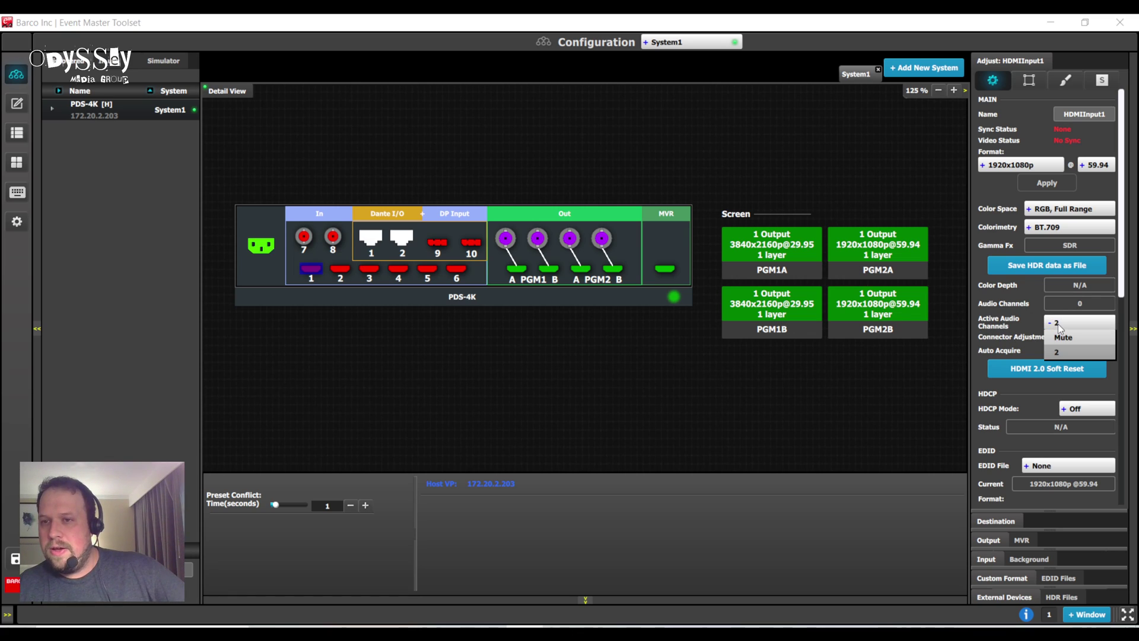
left_click(1001, 322)
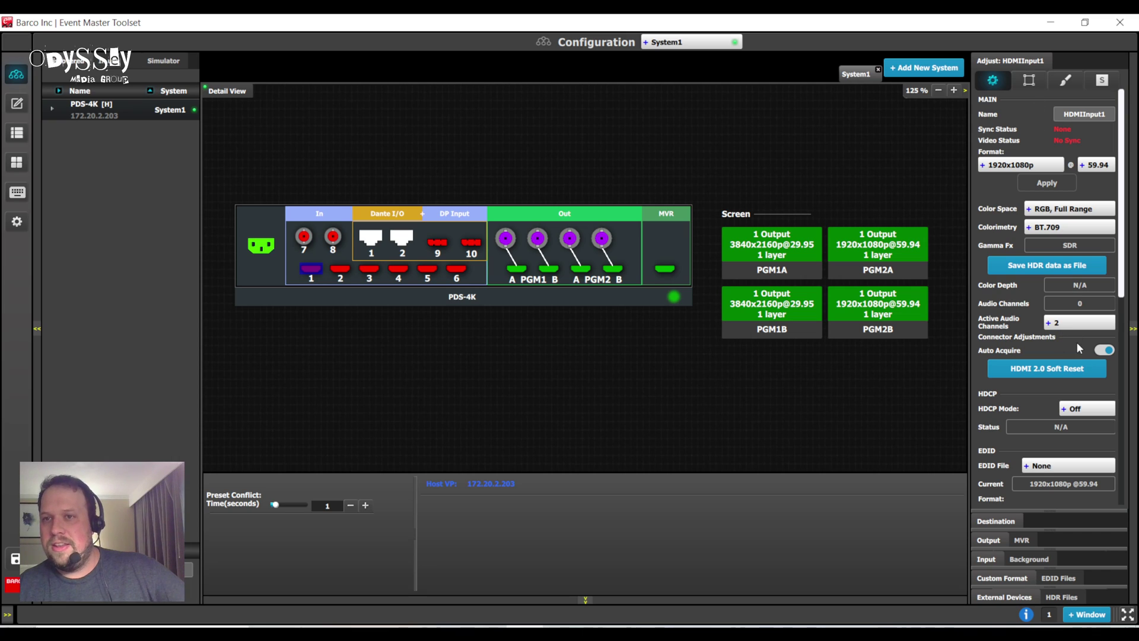